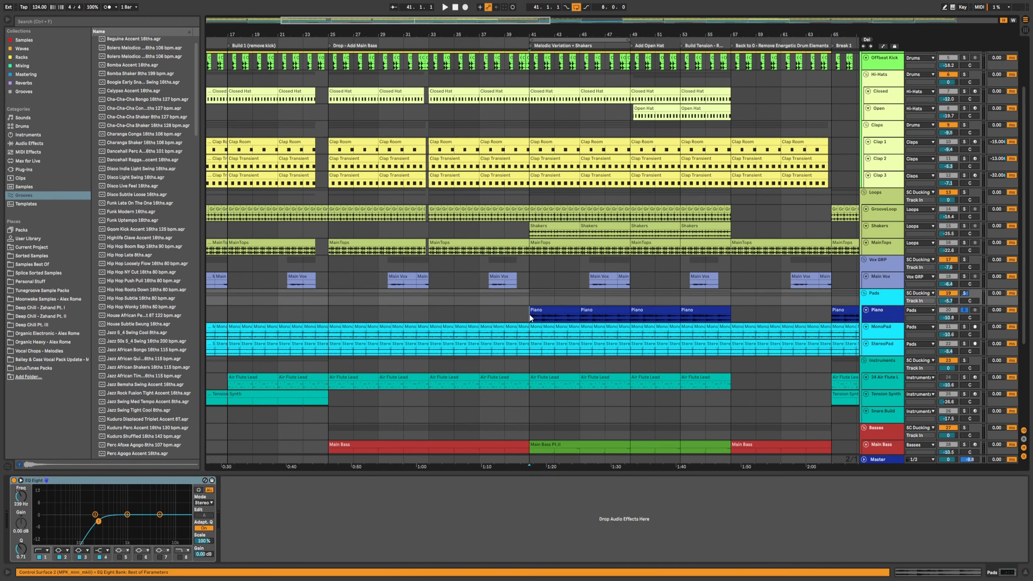
{"action": "left_click", "coordinate": [451, 311]}
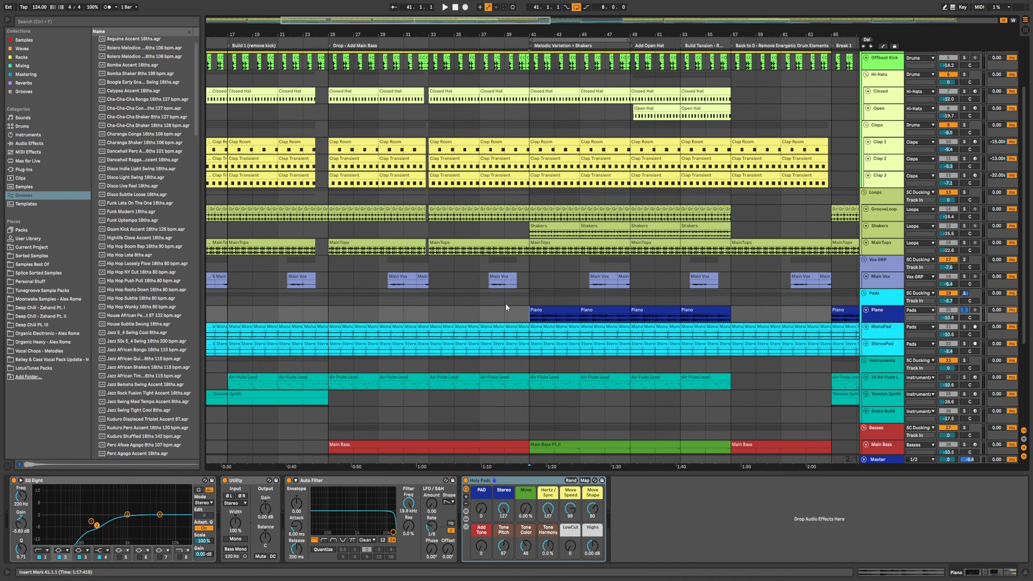
Step: Select the Piano clip at bar 41 and play the arrangement from there to hear the pads section
{"action": "left_click", "coordinate": [535, 311]}
{"action": "key", "text": "space"}
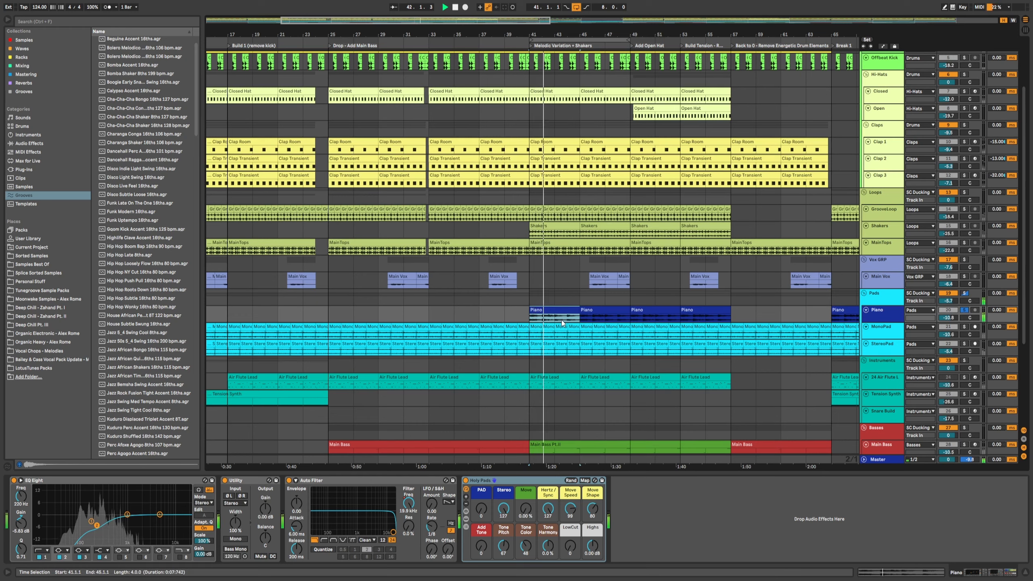
{"action": "scroll", "coordinate": [594, 289], "scroll_direction": "down", "scroll_amount": 2}
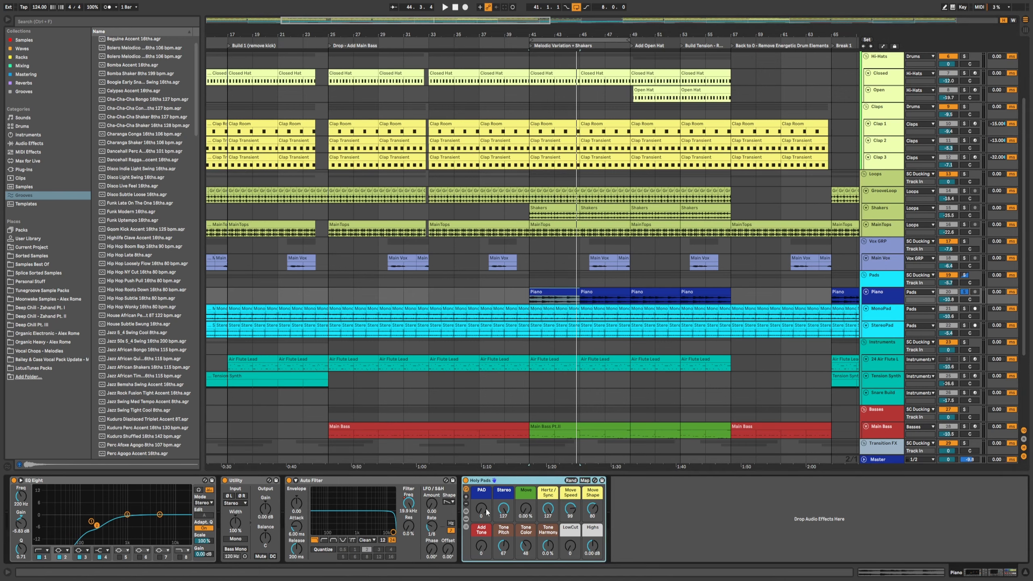
Step: Stop playback and adjust the PAD and Move Speed macros on the Holy Pads instrument of the Piano track
{"action": "key", "text": "space"}
{"action": "left_click_drag", "start_coordinate": [487, 512], "coordinate": [527, 468]}
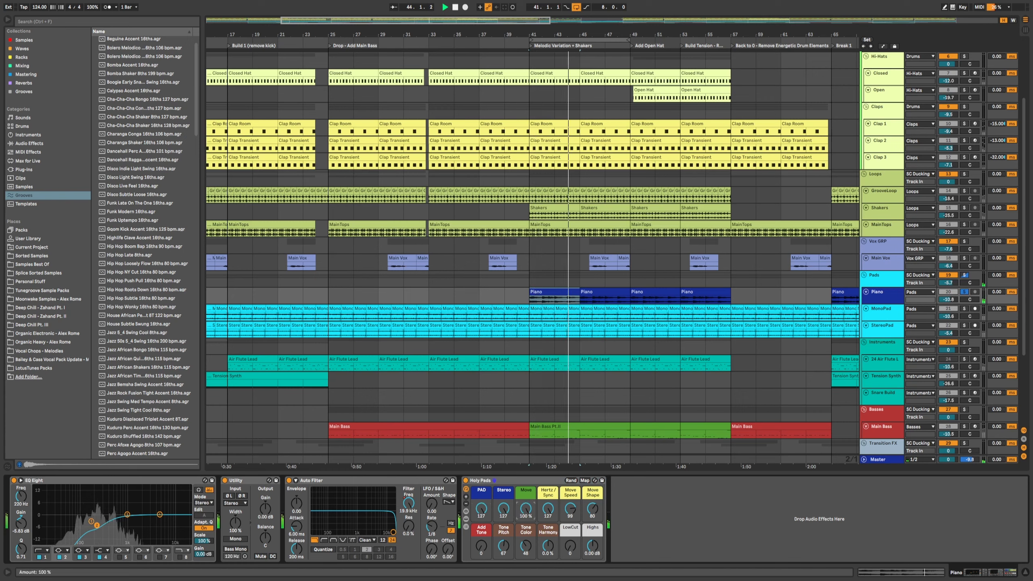
{"action": "mouse_move", "coordinate": [565, 513]}
{"action": "left_mouse_down"}
{"action": "mouse_move", "coordinate": [566, 501]}
{"action": "mouse_move", "coordinate": [592, 506]}
{"action": "mouse_move", "coordinate": [592, 496]}
{"action": "mouse_move", "coordinate": [570, 521]}
{"action": "left_mouse_up"}
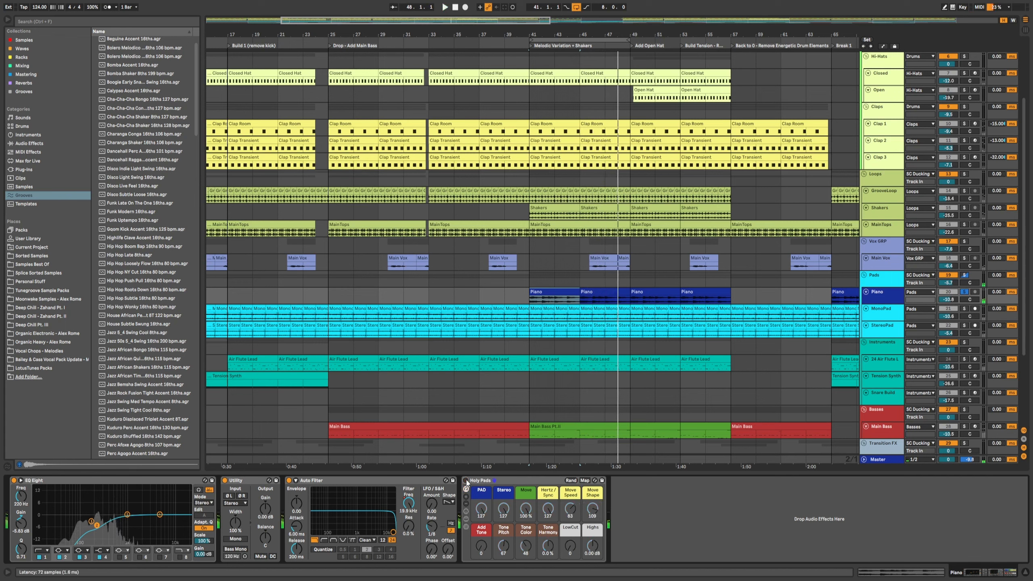
{"action": "left_click", "coordinate": [498, 481]}
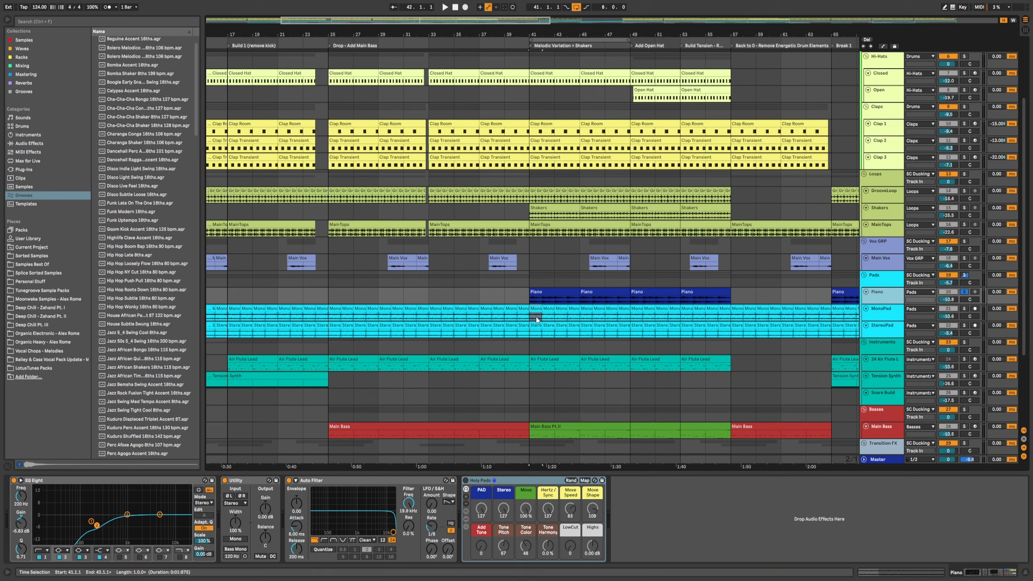
Step: Play from the MonoPad clip and toggle its EQ Eight and the Utility Mono switch off and on to compare
{"action": "left_click", "coordinate": [608, 318]}
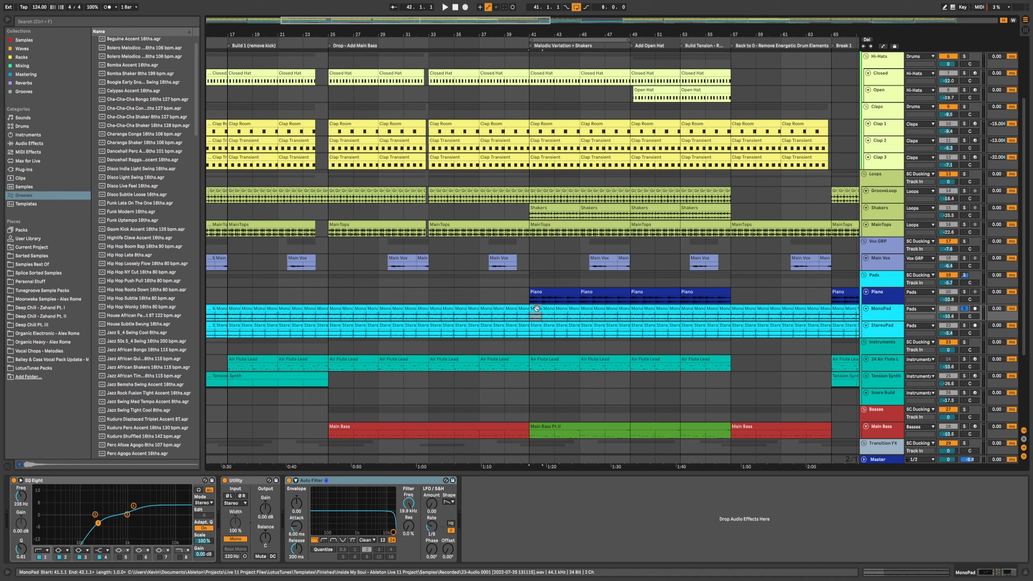
{"action": "key", "text": "space"}
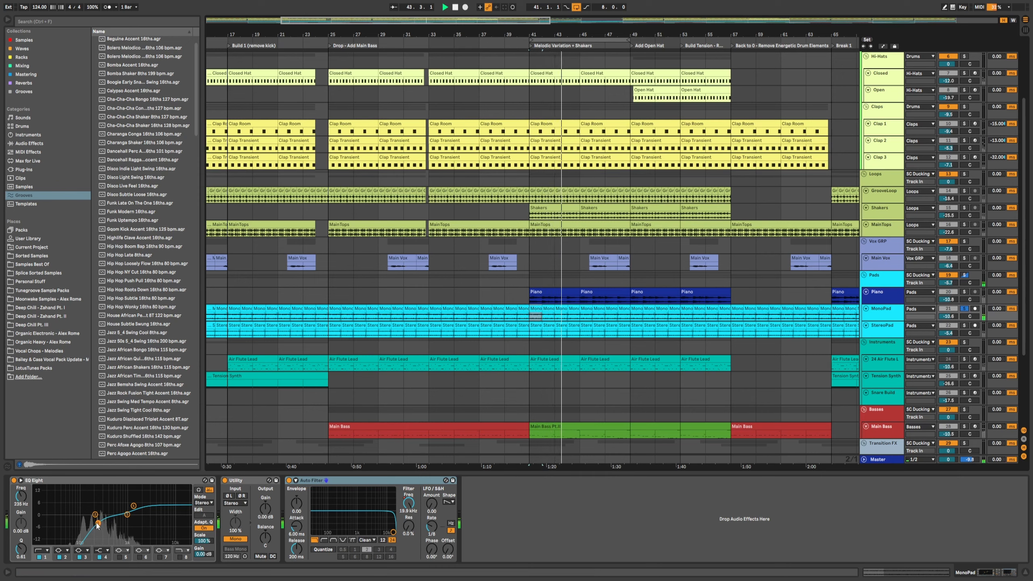
{"action": "left_click", "coordinate": [14, 480]}
{"action": "left_click", "coordinate": [14, 481]}
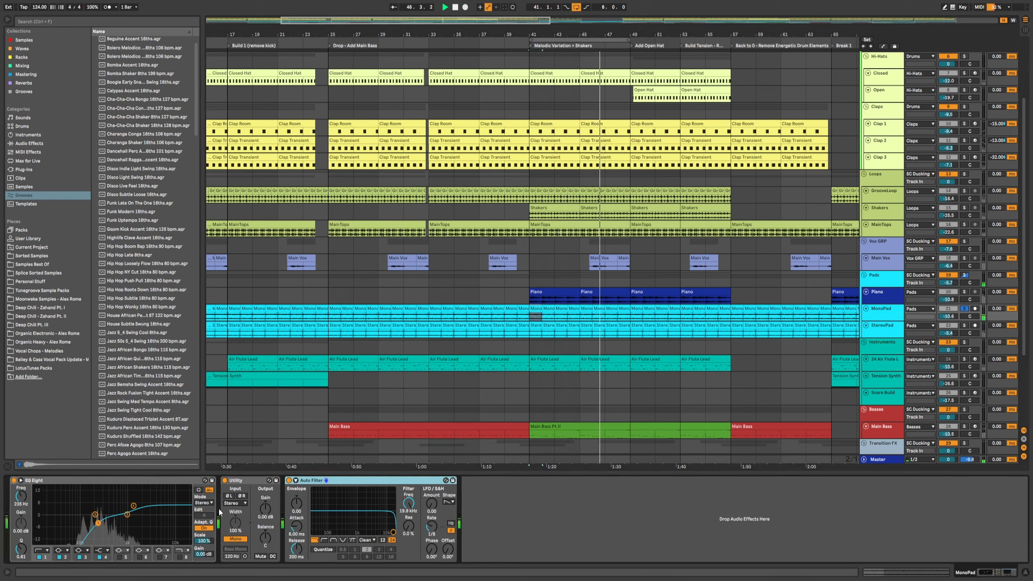
{"action": "left_click", "coordinate": [236, 539]}
{"action": "left_click", "coordinate": [236, 539]}
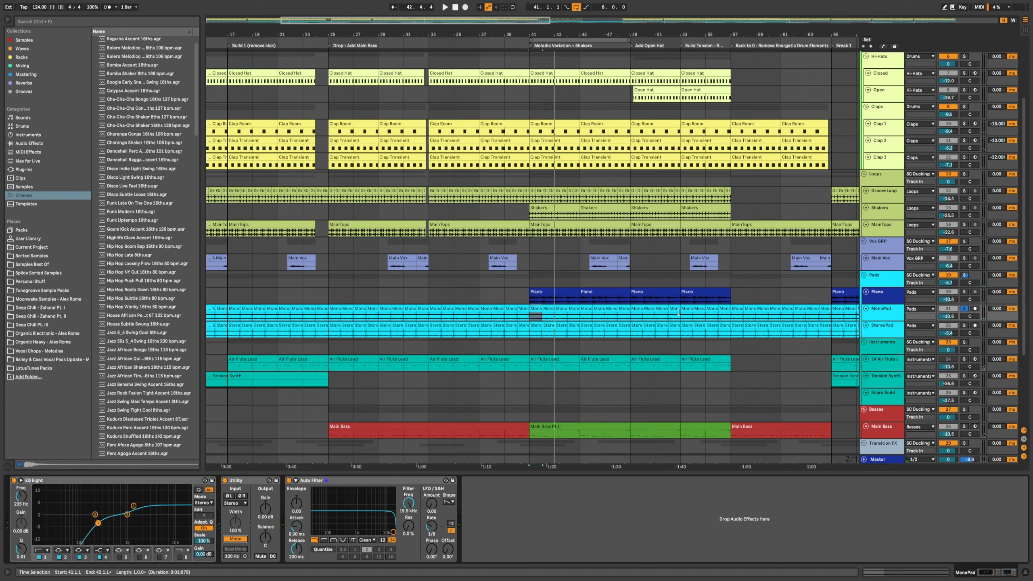
Step: Select the StereoPad track, then solo the MonoPad track and audition it during playback
{"action": "left_click", "coordinate": [881, 331]}
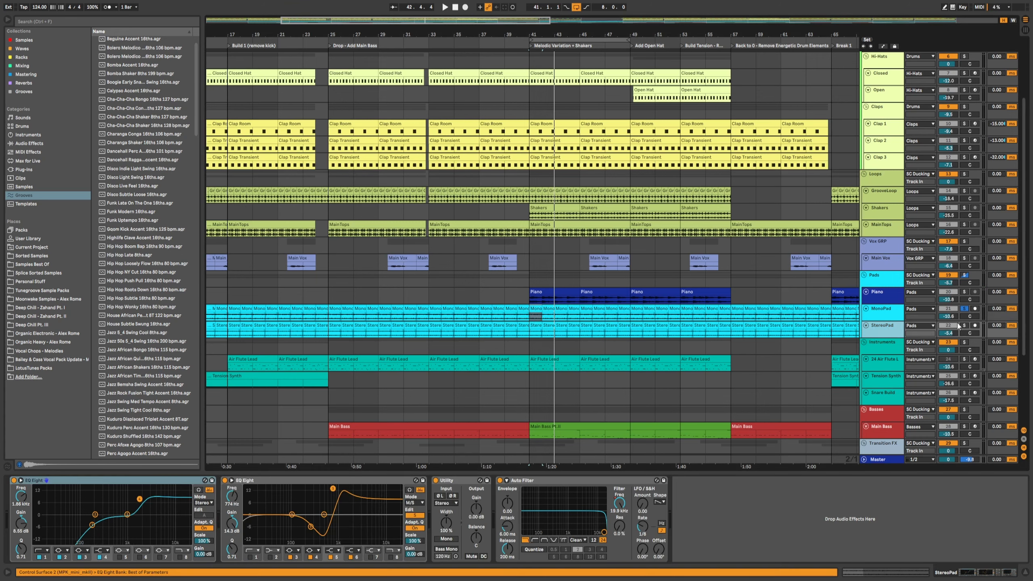
{"action": "key", "text": "space"}
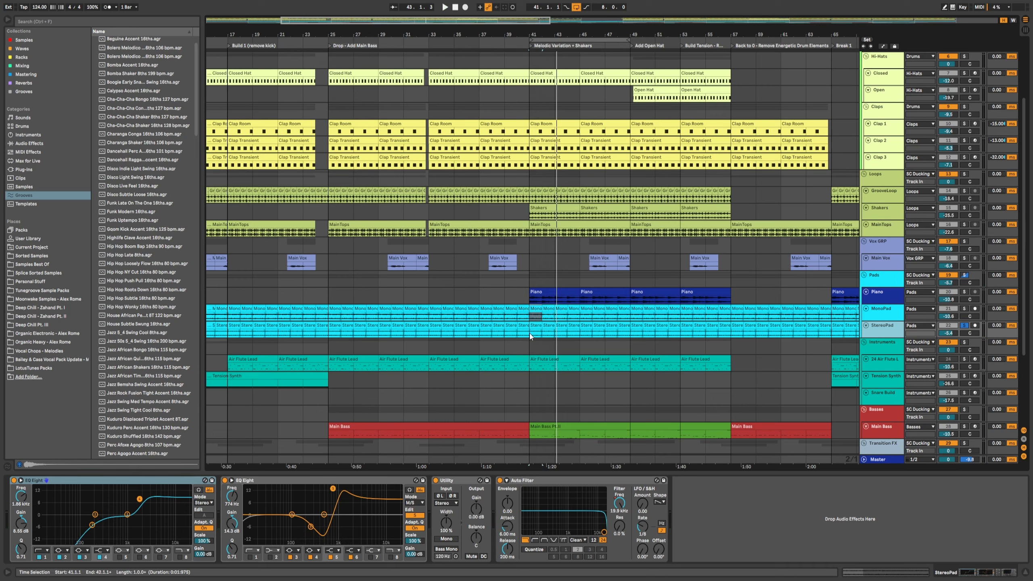
{"action": "left_click", "coordinate": [963, 308]}
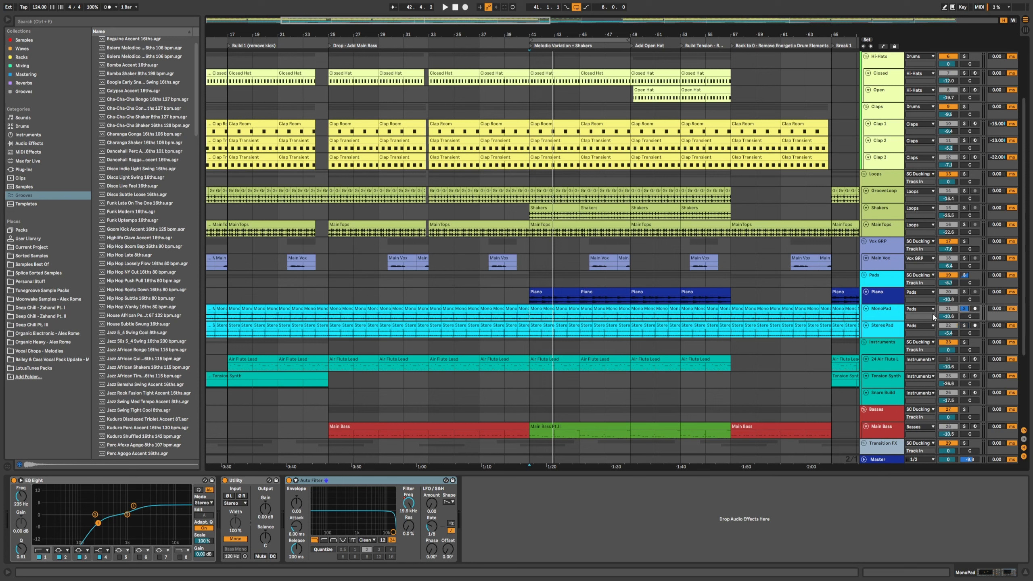
{"action": "key", "text": "space"}
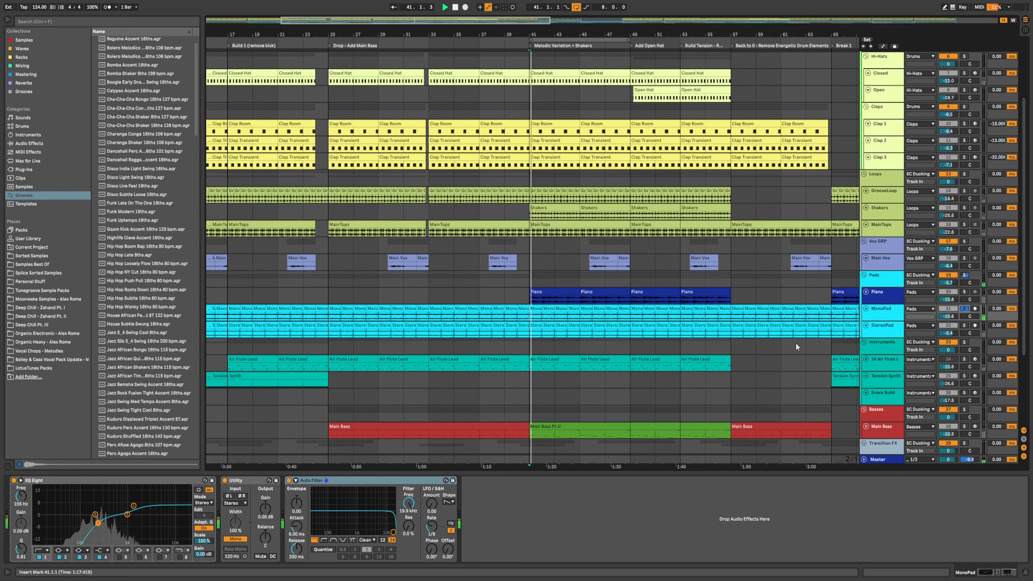
Step: Solo the StereoPad track and then the Piano track to audition each pad layer
{"action": "left_click", "coordinate": [964, 326]}
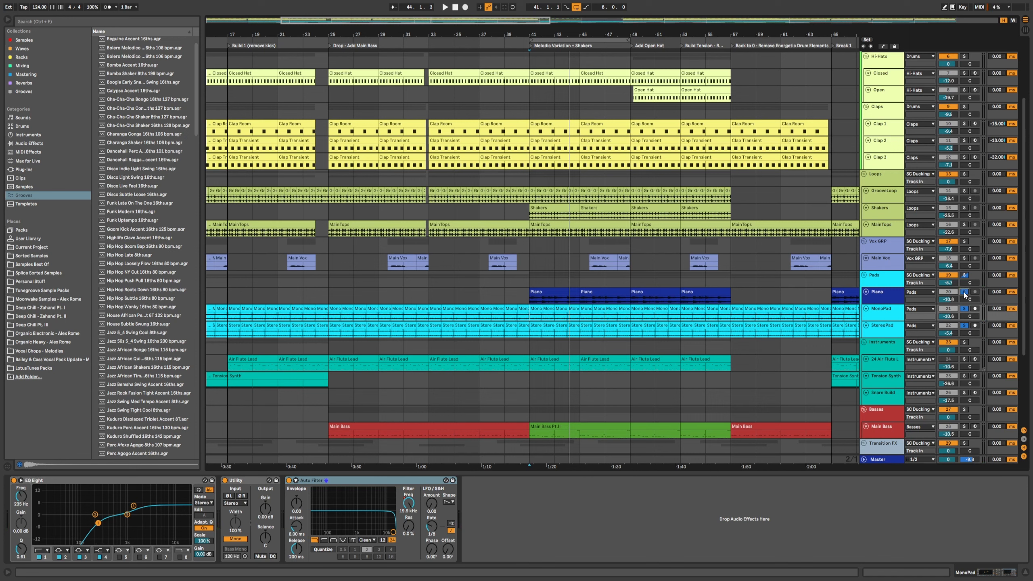
{"action": "key", "text": "space"}
{"action": "left_click", "coordinate": [964, 291]}
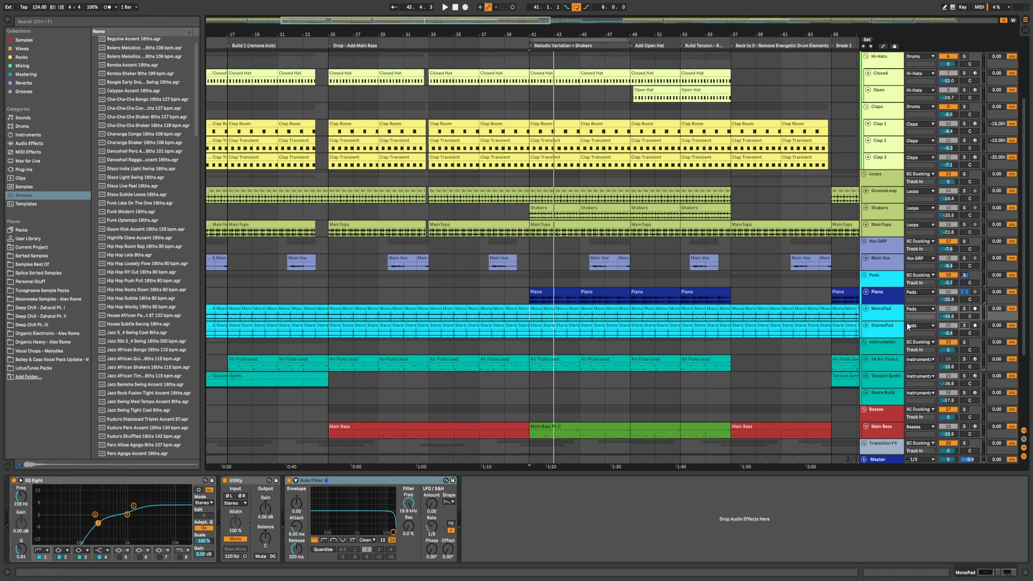
{"action": "key", "text": "space"}
Step: Toggle solo on the StereoPad track and select it while auditioning playback
{"action": "left_click", "coordinate": [964, 326]}
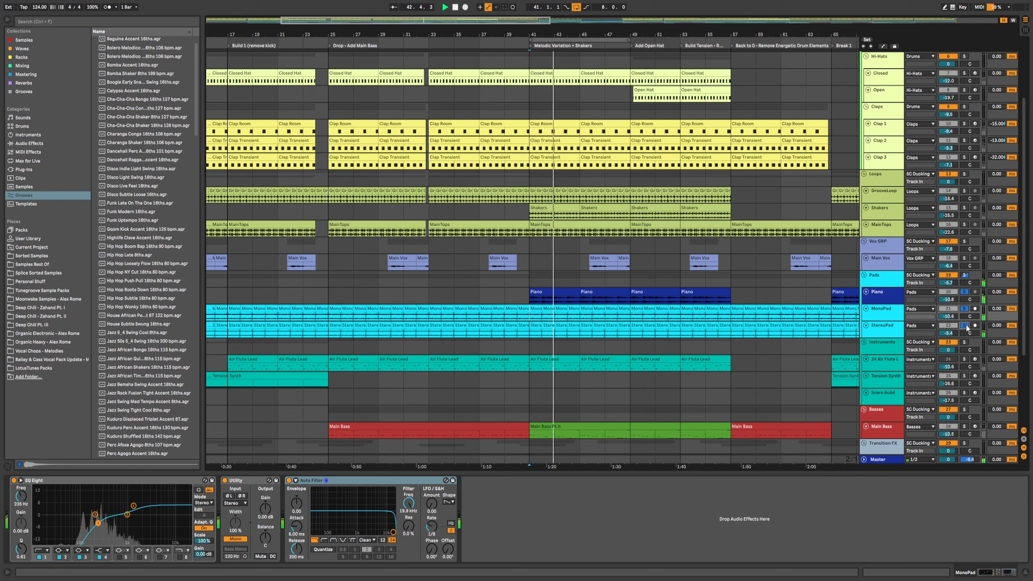
{"action": "left_click", "coordinate": [966, 324]}
{"action": "key", "text": "space"}
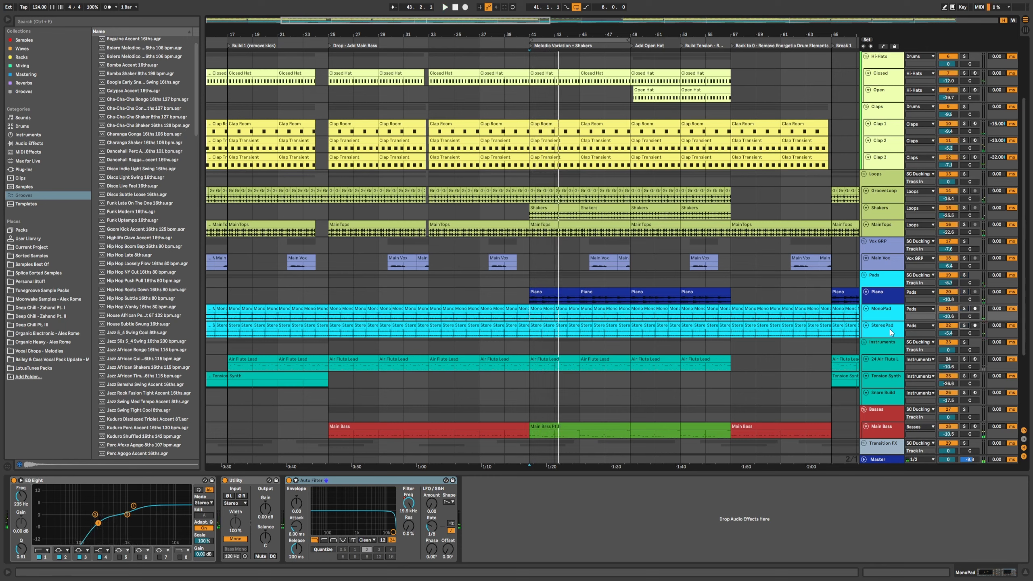
{"action": "left_click", "coordinate": [889, 329]}
{"action": "left_click", "coordinate": [964, 325]}
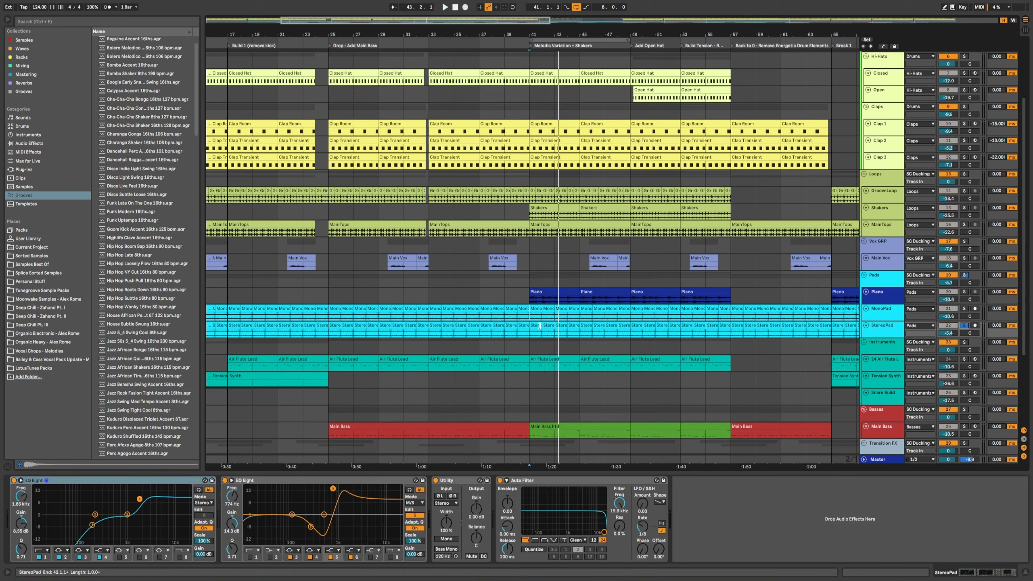
Step: Select the Piano clip and StereoPad track, then toggle the MonoPad track's solo and playback
{"action": "left_click", "coordinate": [536, 291]}
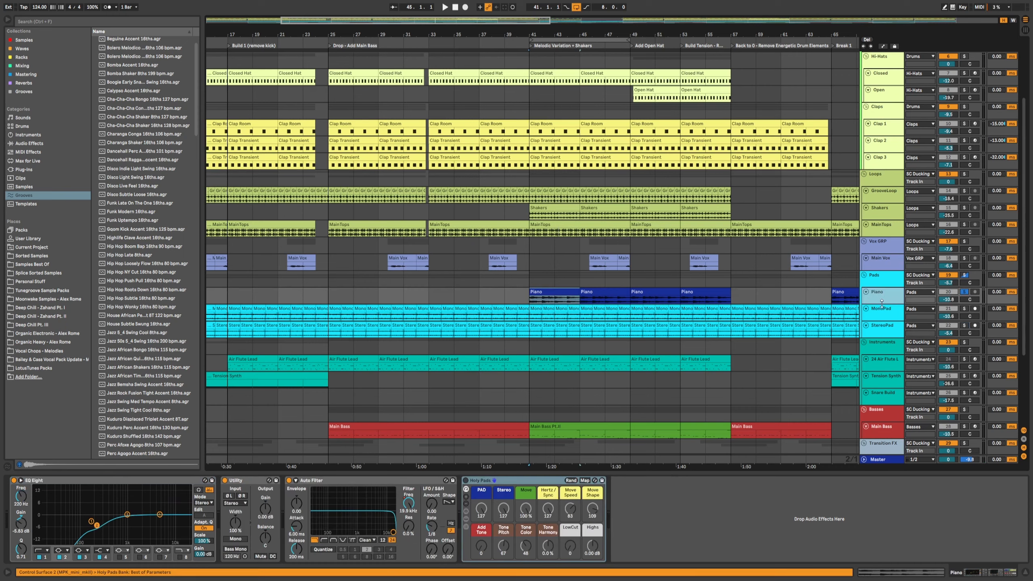
{"action": "left_click", "coordinate": [879, 334]}
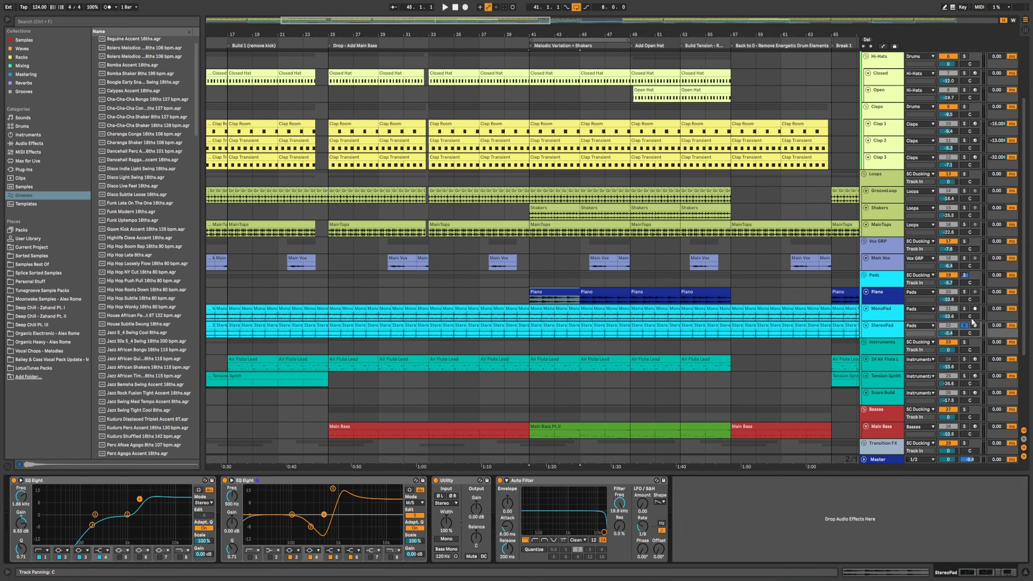
{"action": "left_click", "coordinate": [964, 308]}
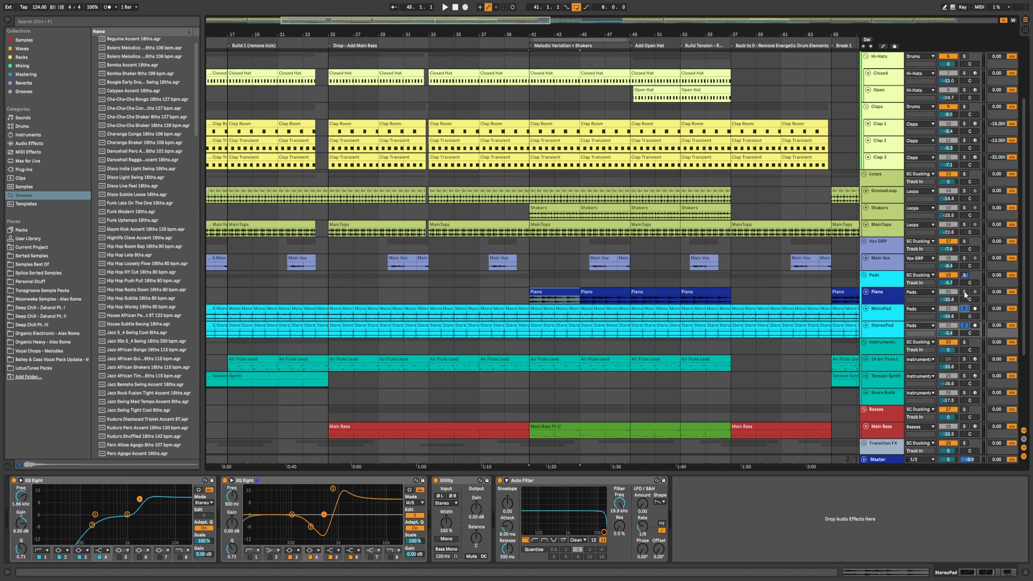
{"action": "key", "text": "space"}
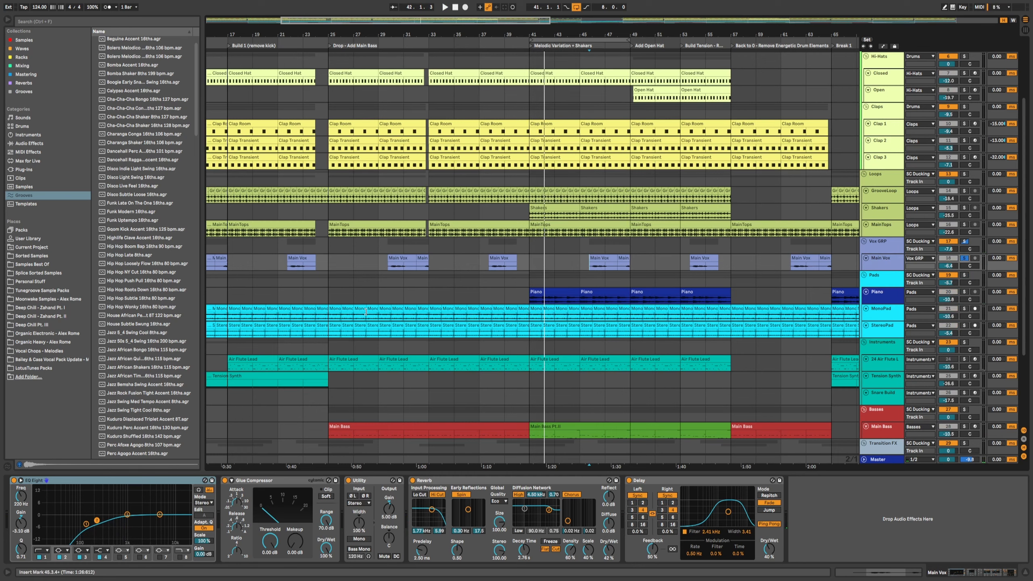
Step: Select the two Main Vox clips around bar 47 and set their transposition to -3 st
{"action": "left_click", "coordinate": [606, 259]}
{"action": "left_click", "coordinate": [622, 258], "text": "shift"}
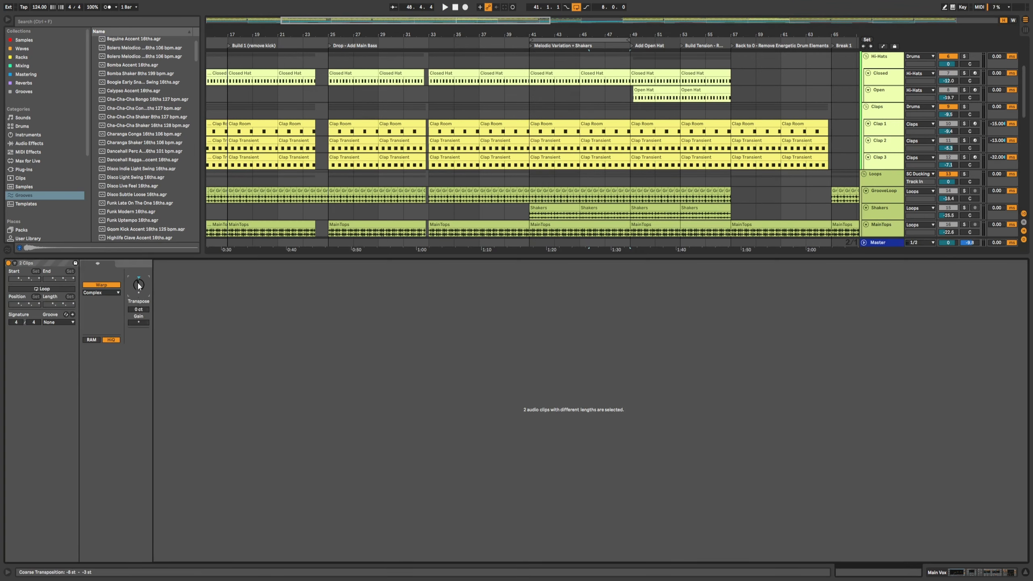
{"action": "left_click_drag", "start_coordinate": [140, 286], "coordinate": [140, 282]}
{"action": "key", "text": "shift+Tab"}
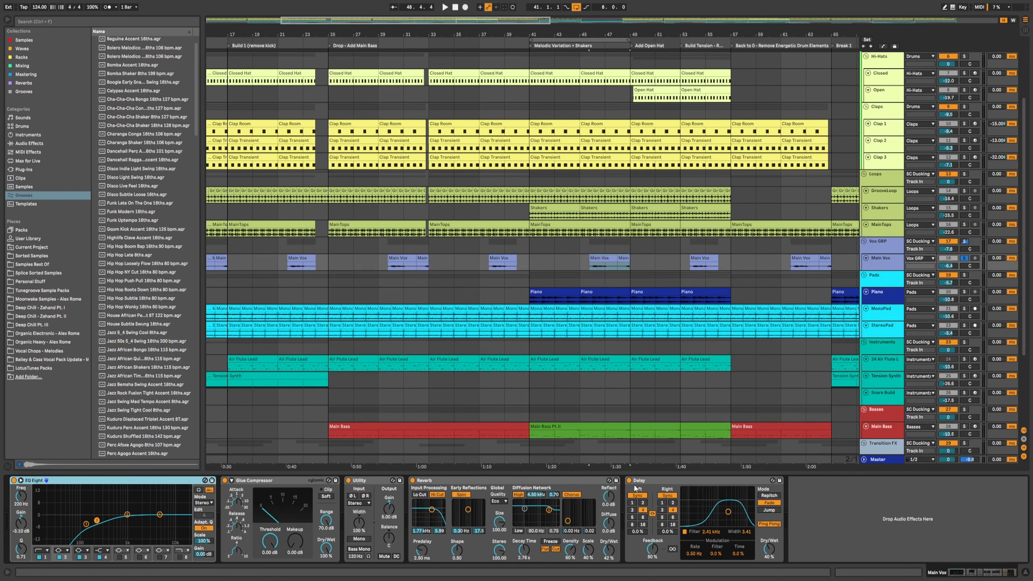
Step: Select all devices on the Main Vox track, deactivate them and play the section
{"action": "left_click", "coordinate": [656, 483]}
{"action": "left_click", "coordinate": [163, 483]}
{"action": "key", "text": "0"}
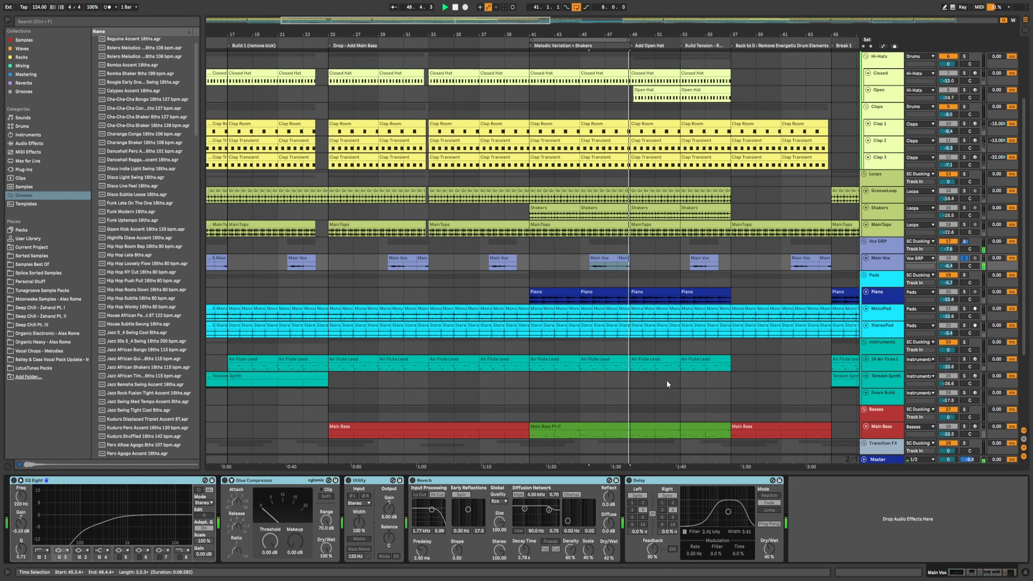
{"action": "key", "text": "space"}
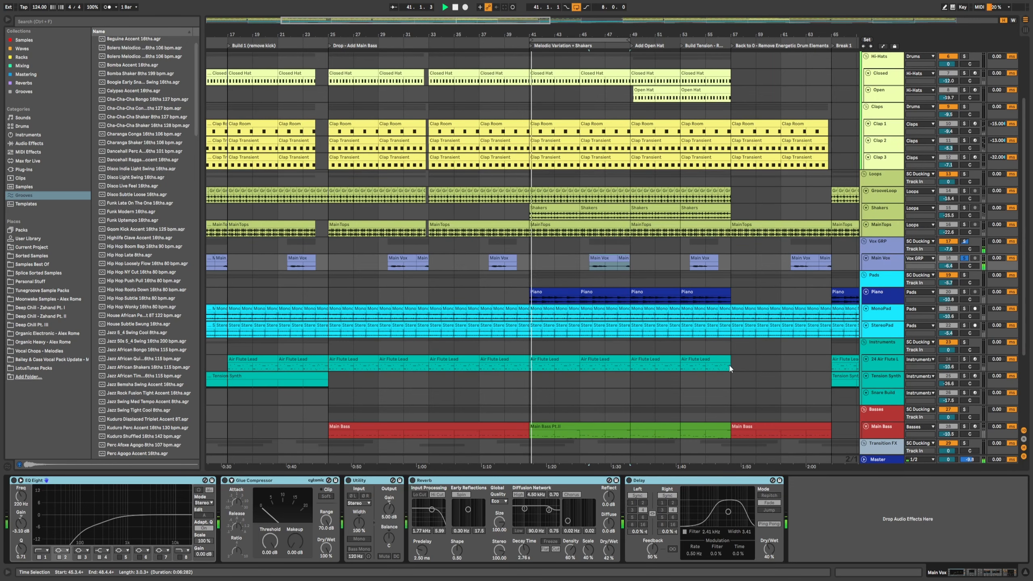
Step: Undo the device deactivation on the Main Vox track
{"action": "left_click", "coordinate": [586, 264]}
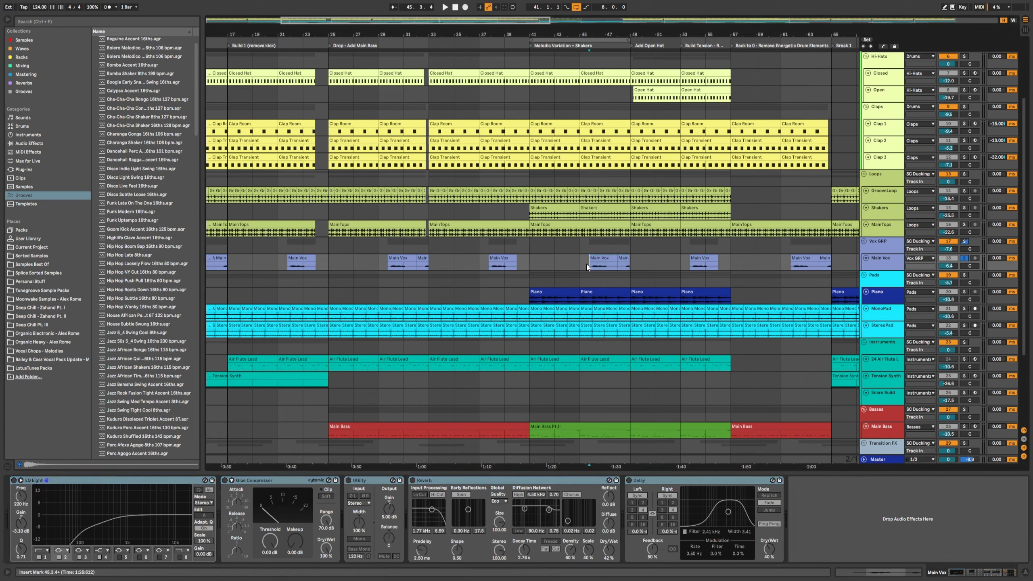
{"action": "key", "text": "ctrl+z"}
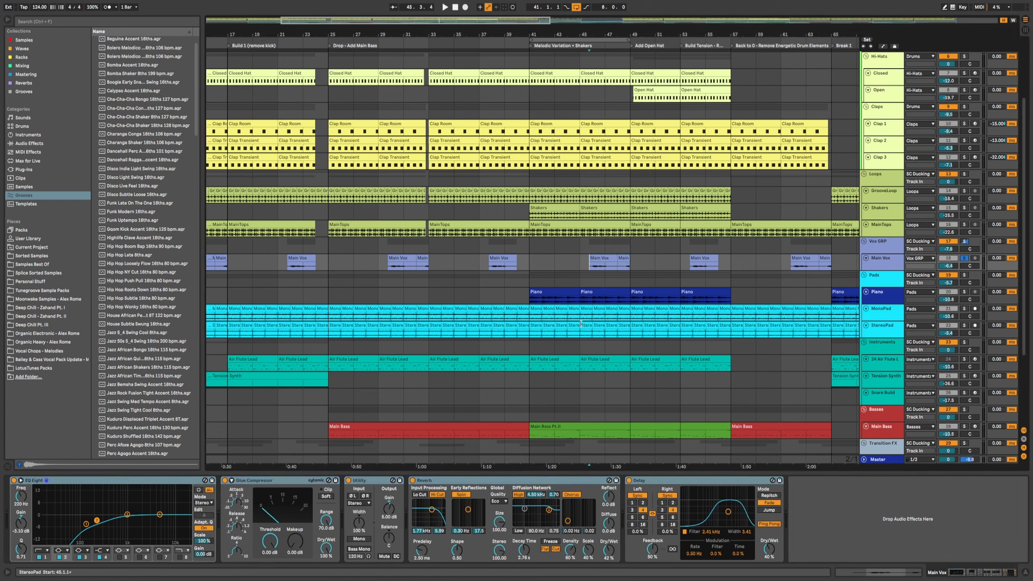
Step: Inspect the transposition of the Main Vox clips around bar 47 in the clip view
{"action": "key", "text": "shift+Tab"}
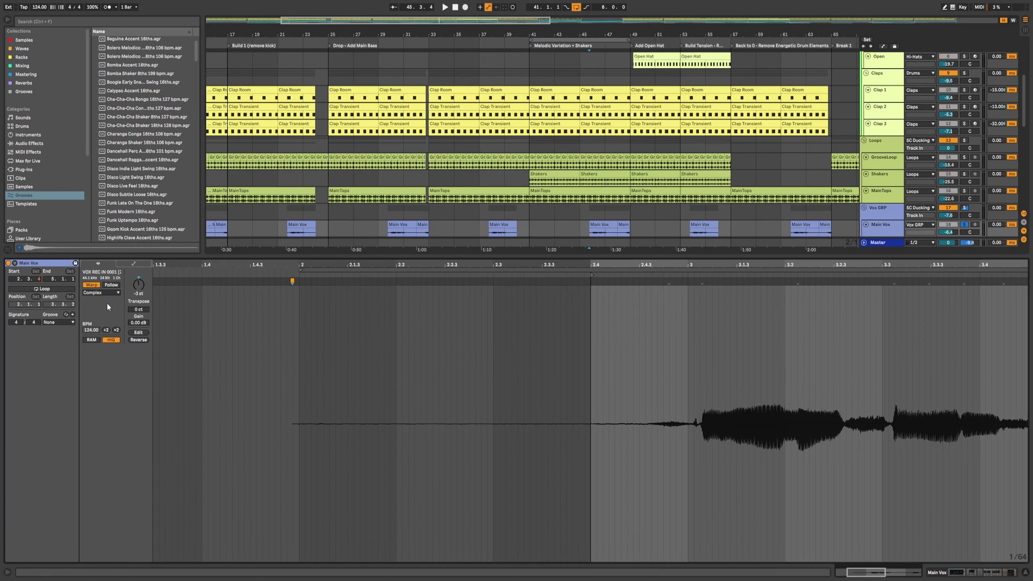
{"action": "left_click", "coordinate": [623, 225]}
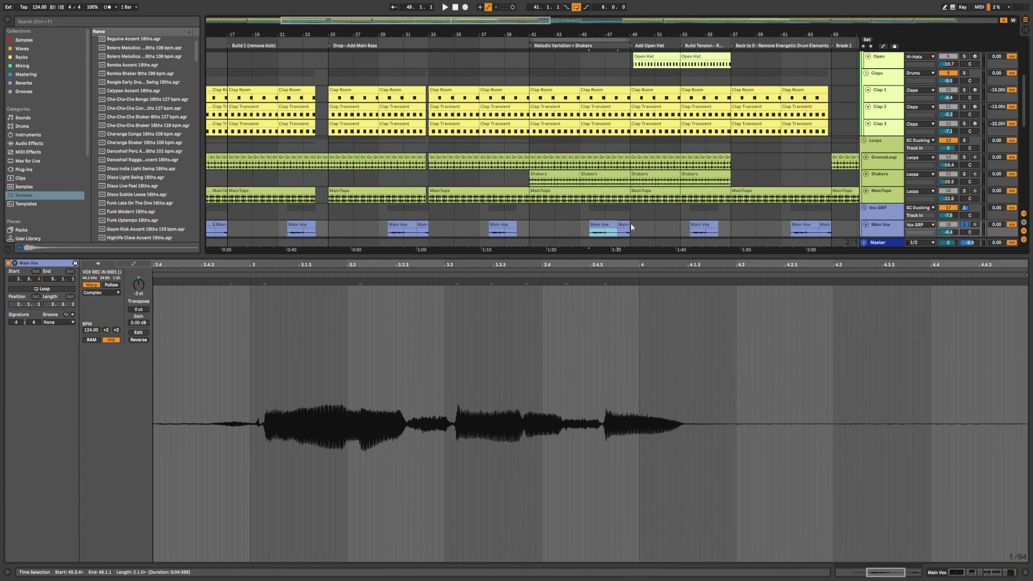
{"action": "left_click", "coordinate": [607, 225], "text": "shift"}
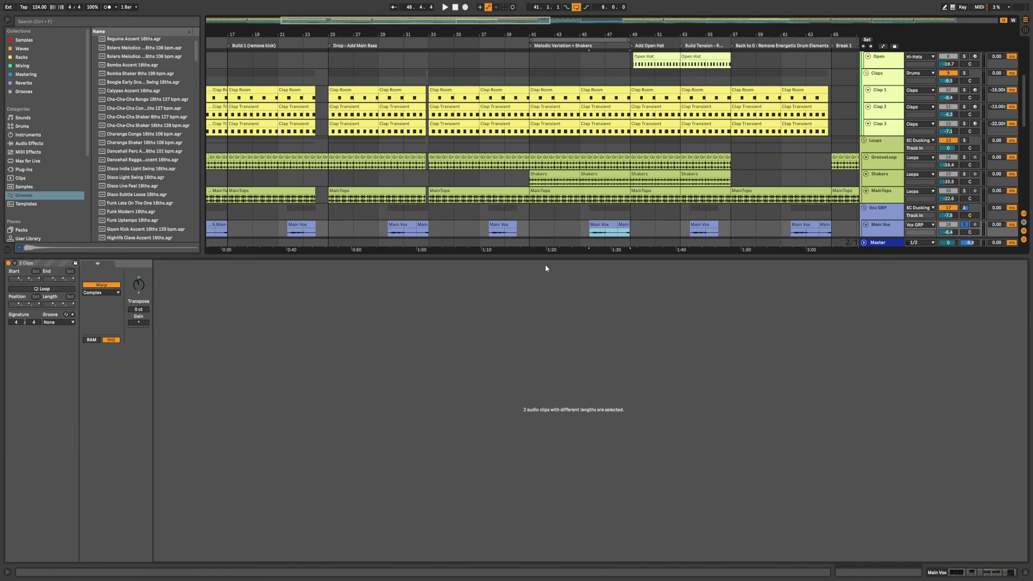
{"action": "key", "text": "shift+Tab"}
Step: Select the Main Vox clip at bar 47 and play the arrangement from there
{"action": "left_click", "coordinate": [101, 480]}
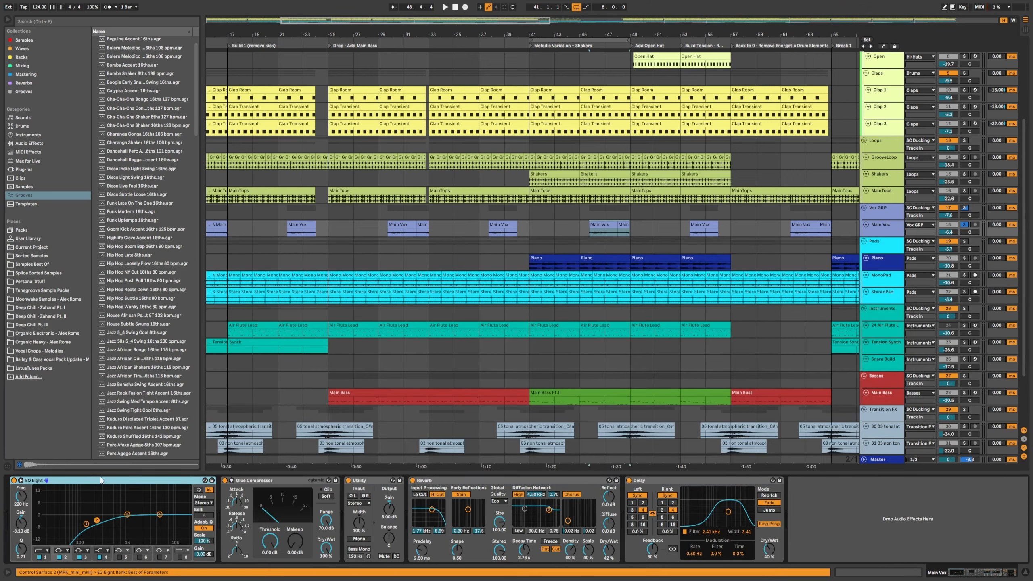
{"action": "left_click", "coordinate": [603, 232]}
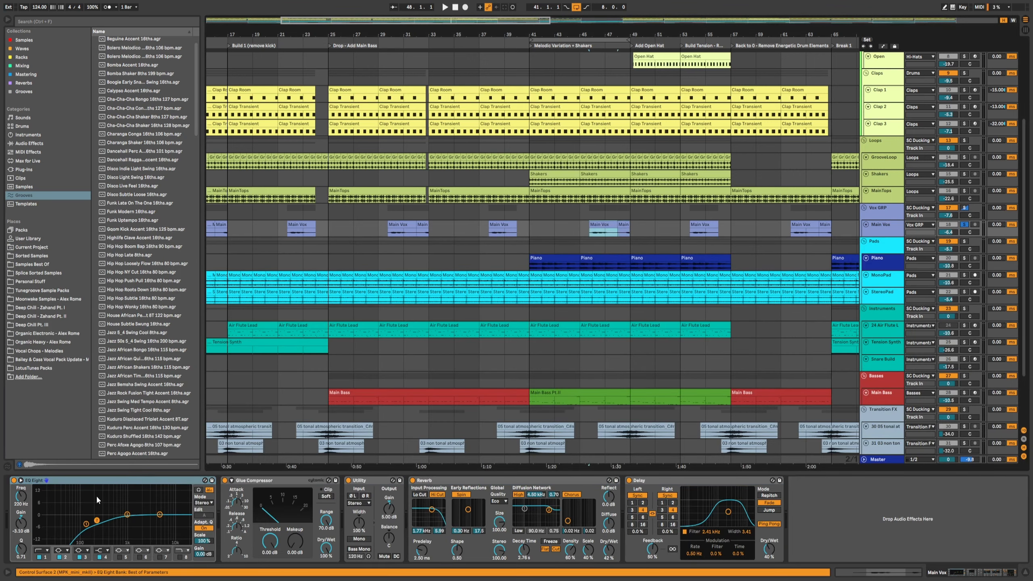
{"action": "key", "text": "space"}
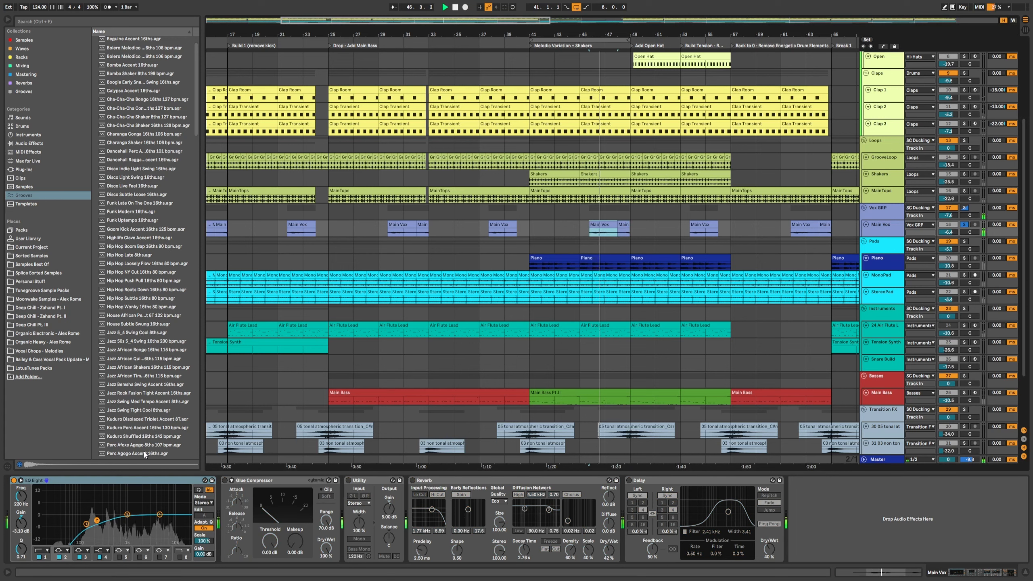
Step: Compare the Main Vox EQ Eight bypassed and active
{"action": "left_click", "coordinate": [13, 480]}
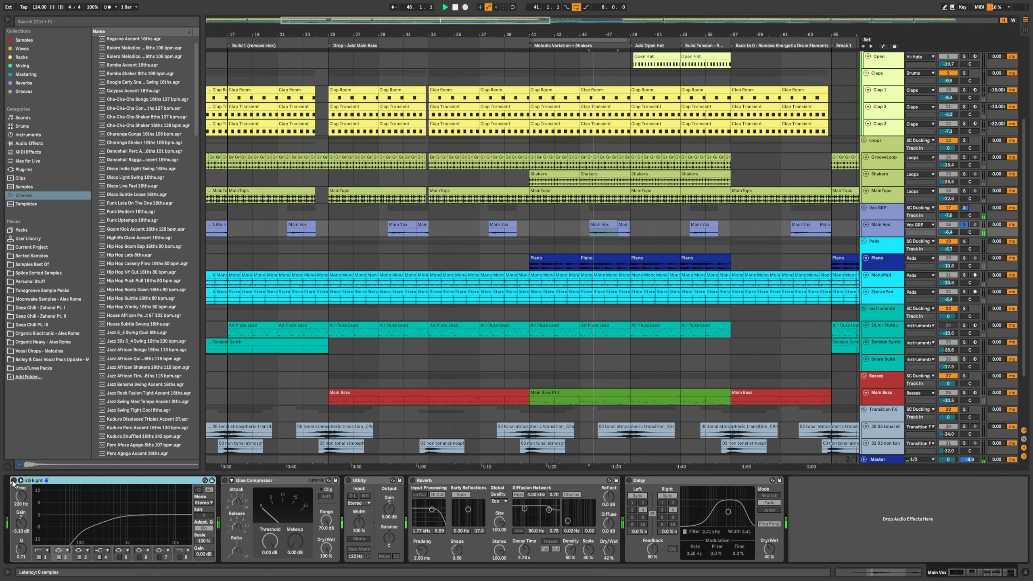
{"action": "left_click", "coordinate": [13, 481]}
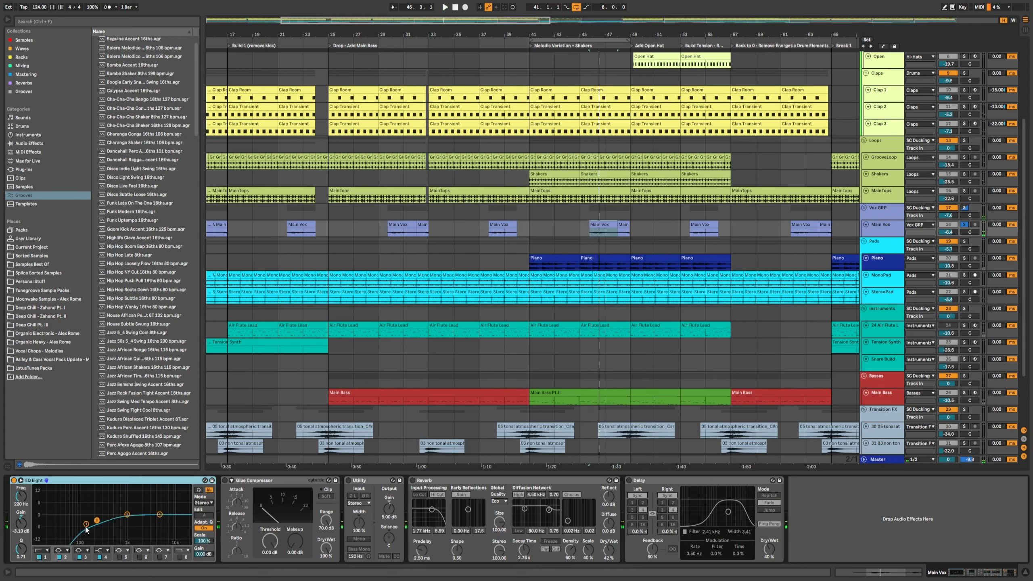
{"action": "left_click", "coordinate": [96, 521]}
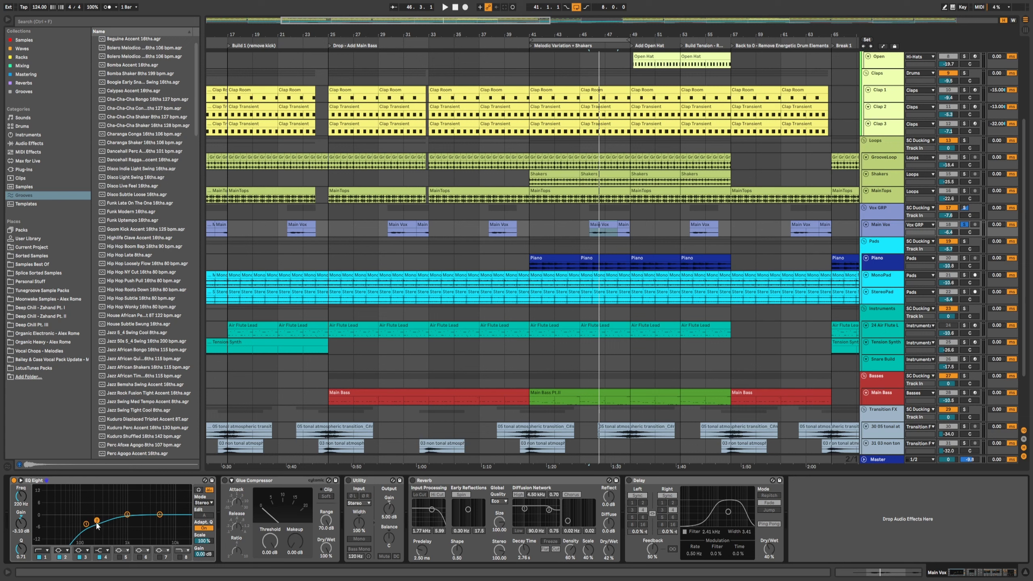
Step: Switch on the Utility, Reverb and Delay devices on the Main Vox track and play the section
{"action": "left_click", "coordinate": [348, 480]}
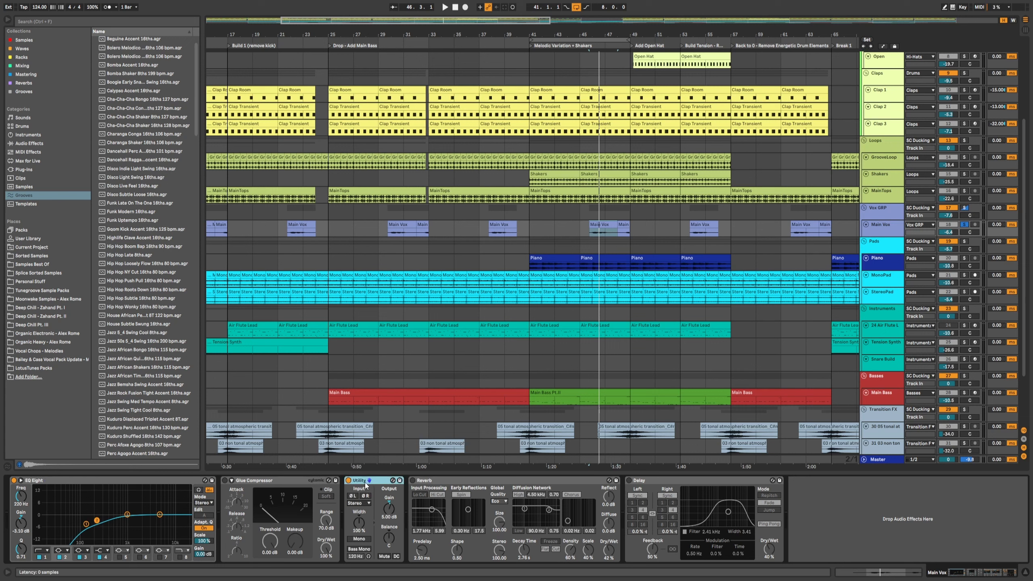
{"action": "left_click", "coordinate": [412, 480]}
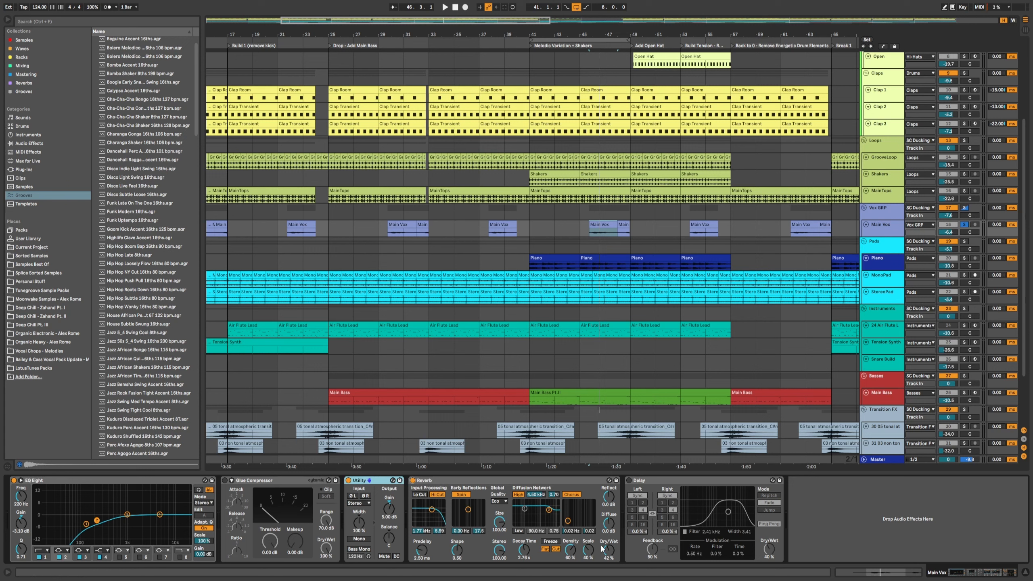
{"action": "left_click", "coordinate": [629, 480]}
{"action": "key", "text": "space"}
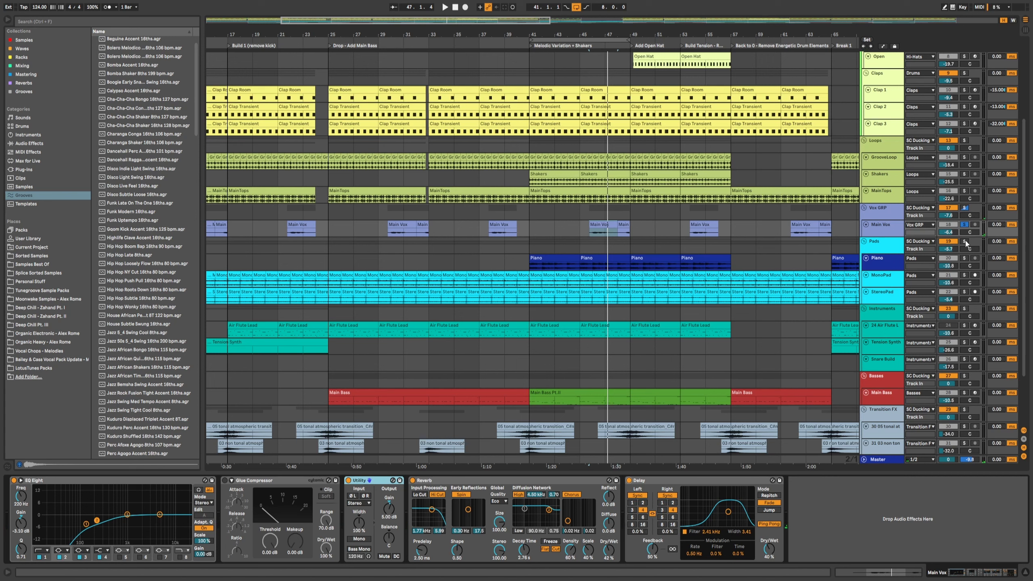
{"action": "key", "text": "space"}
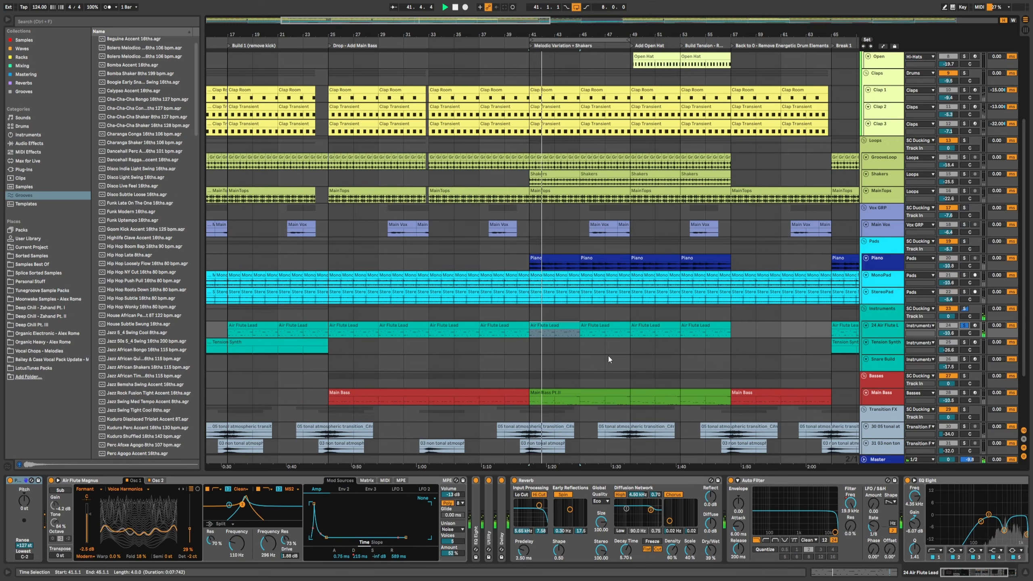
Step: Solo the Air Flute Lead track
{"action": "left_click_drag", "start_coordinate": [573, 35], "coordinate": [561, 33]}
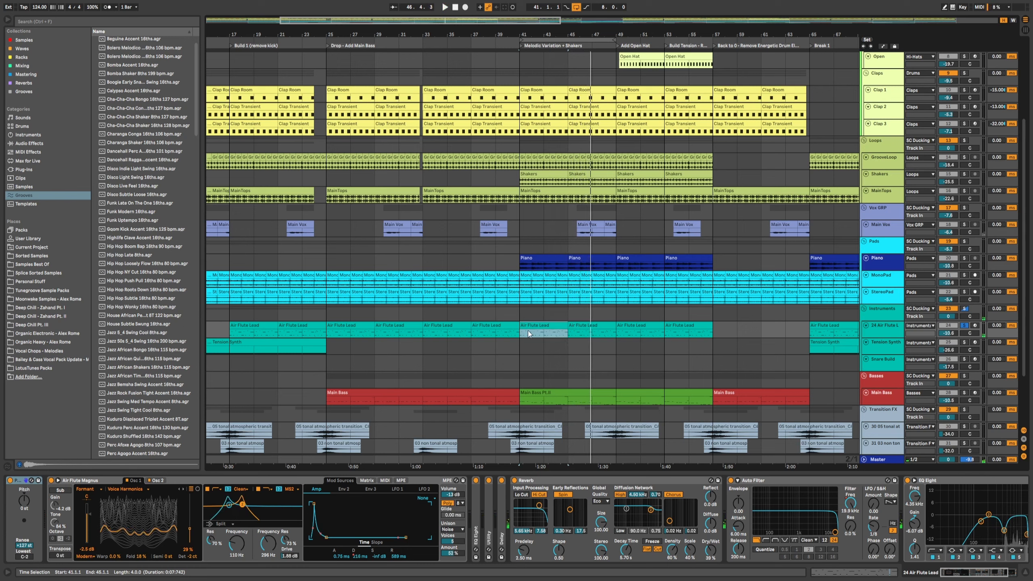
{"action": "left_click", "coordinate": [964, 325]}
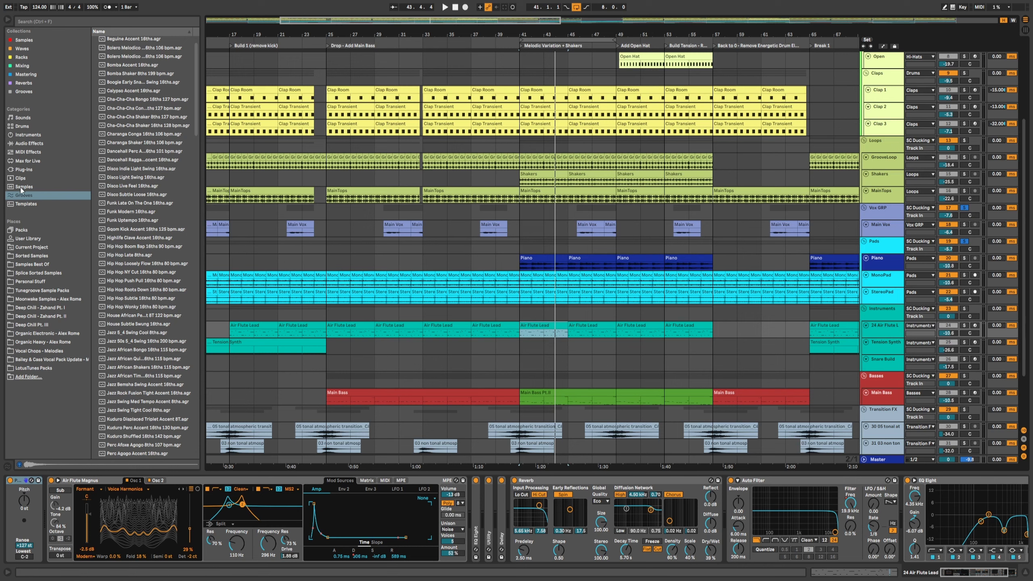
Step: Search the browser for "wavet" and locate the Air Flute Magnus preset among Wavetable's Synth Lead presets
{"action": "left_click", "coordinate": [28, 144]}
{"action": "left_click", "coordinate": [58, 22]}
{"action": "type", "text": "wavet"}
{"action": "left_click", "coordinate": [27, 137]}
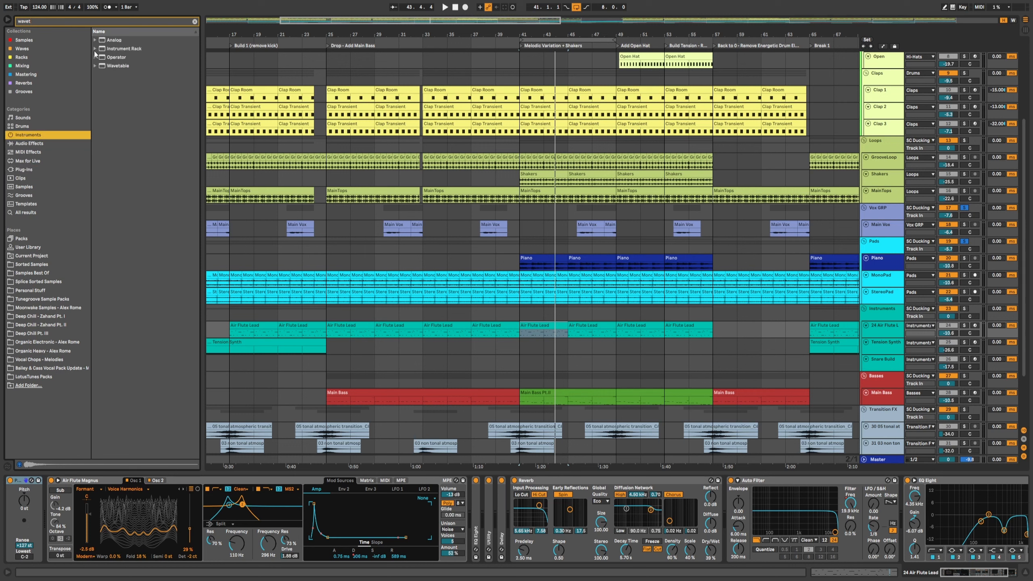
{"action": "left_click", "coordinate": [97, 66]}
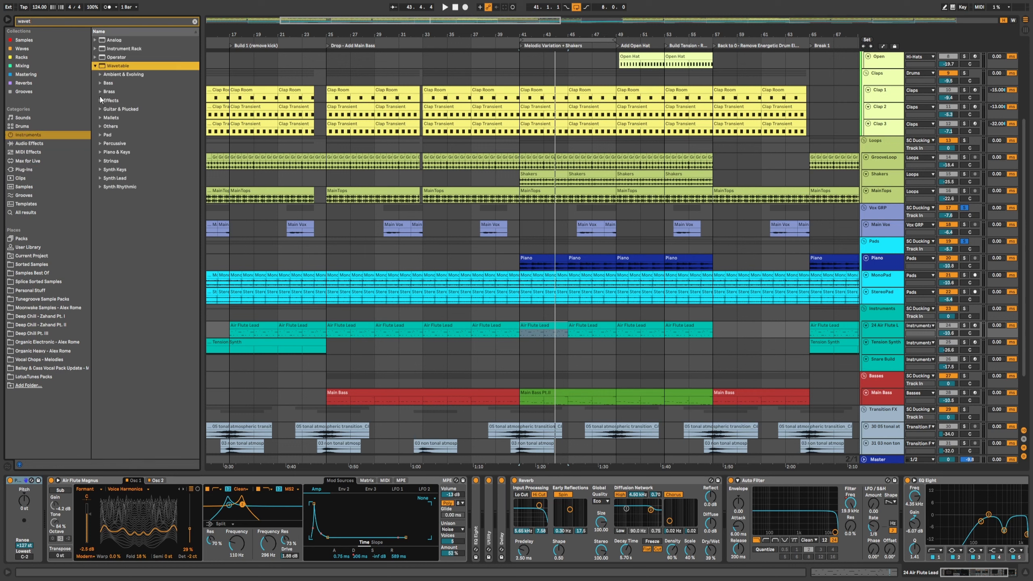
{"action": "left_click", "coordinate": [100, 179]}
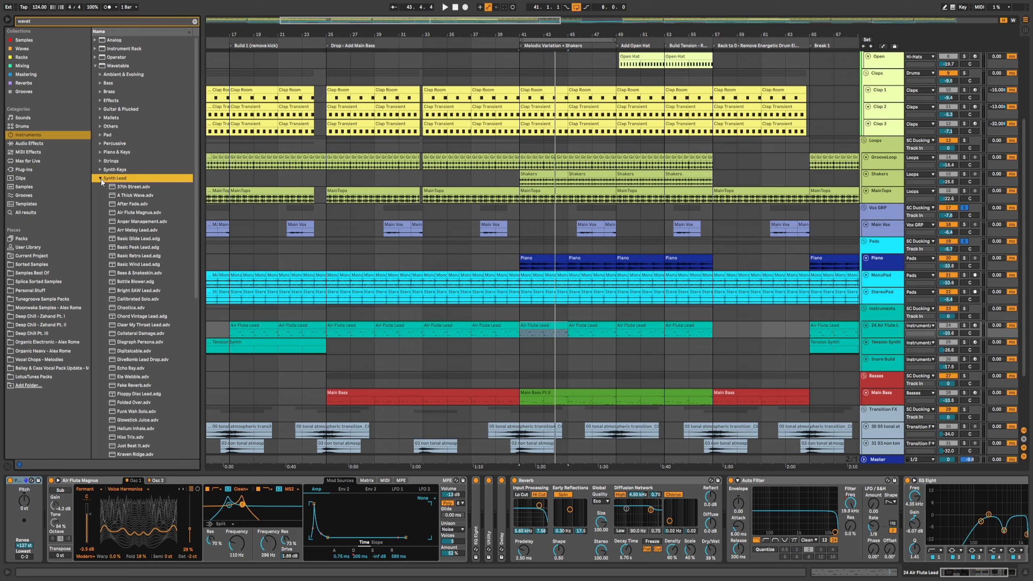
{"action": "left_click", "coordinate": [138, 212]}
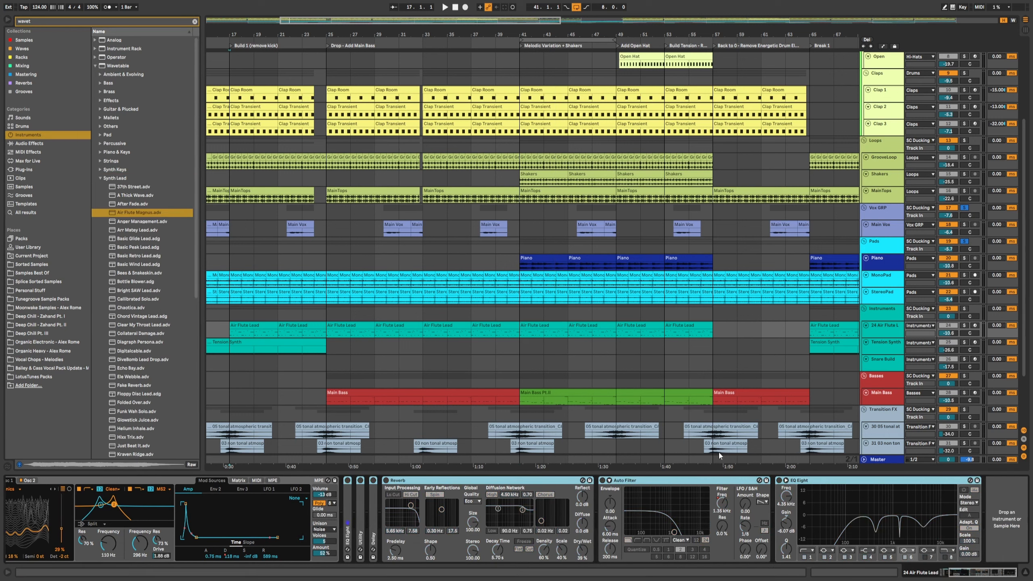
Step: Play the arrangement from bar 41 to audition the Air Flute Lead
{"action": "left_click", "coordinate": [516, 330]}
{"action": "key", "text": "space"}
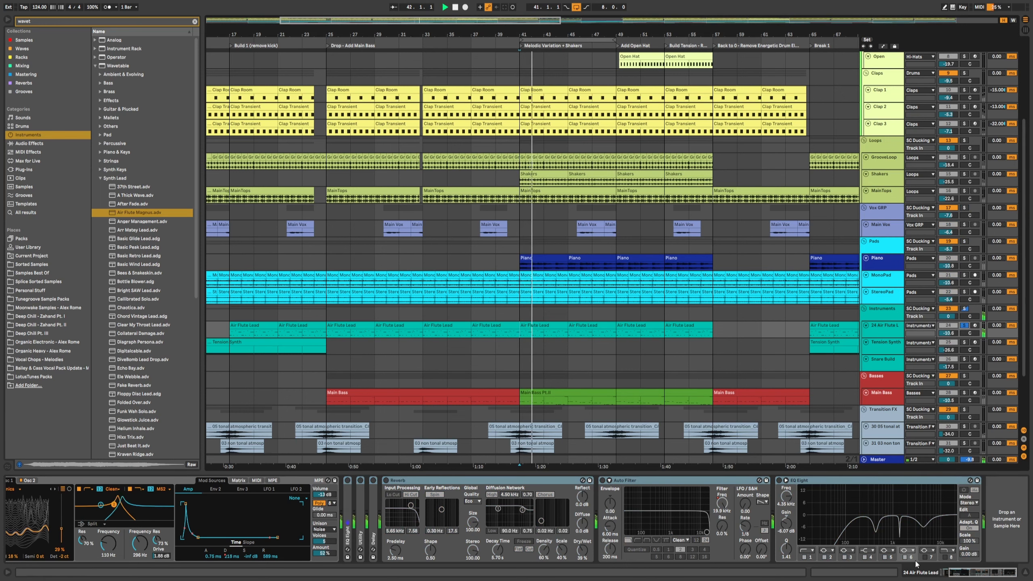
{"action": "left_click_drag", "start_coordinate": [976, 572], "coordinate": [953, 572]}
{"action": "key", "text": "space"}
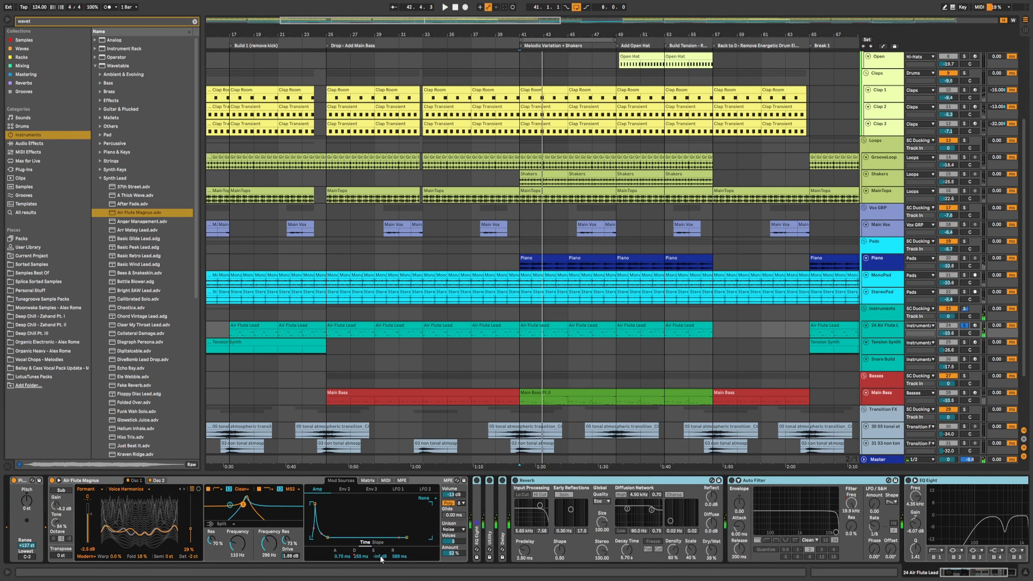
Step: Expand the Air Flute Lead track, set the Wavetable amp envelope decay to about 180 ms and play it
{"action": "left_click", "coordinate": [879, 331]}
{"action": "scroll", "coordinate": [878, 336], "scroll_direction": "up", "scroll_amount": 5}
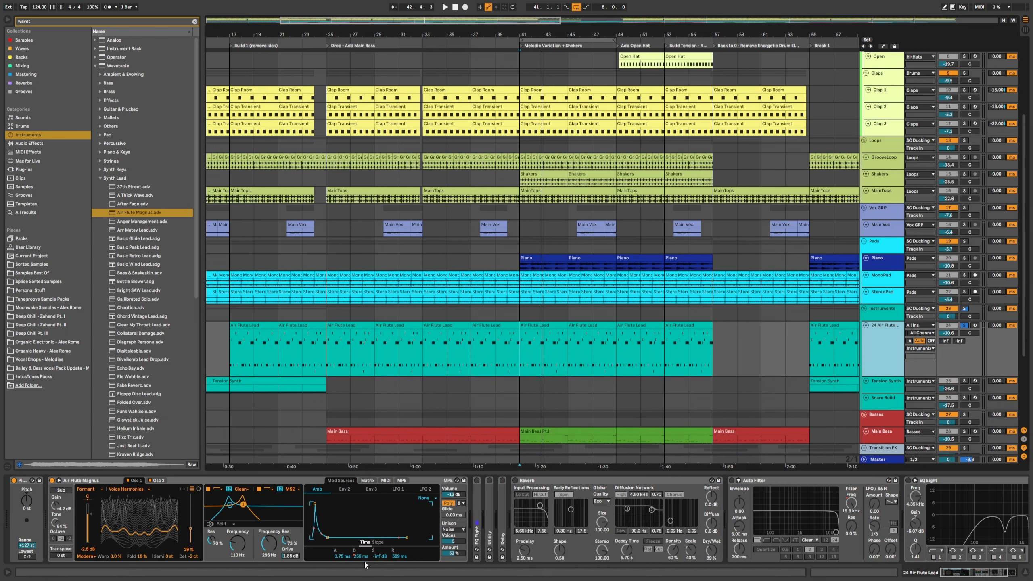
{"action": "left_click_drag", "start_coordinate": [359, 558], "coordinate": [360, 501]}
{"action": "key", "text": "space"}
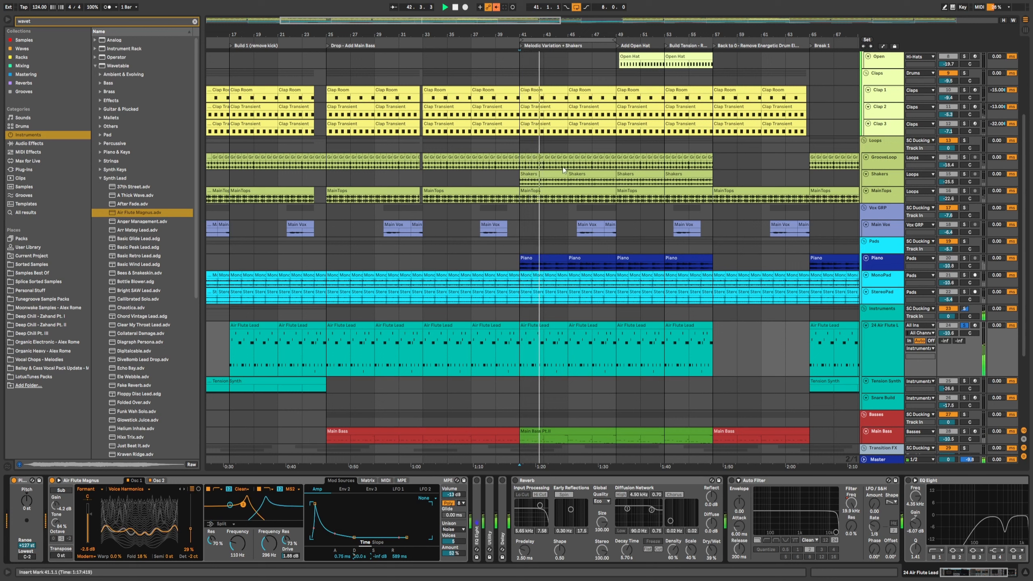
{"action": "key", "text": "space"}
Step: Show the automation lanes and play the Air Flute Lead from bar 41 to bar 45
{"action": "left_click", "coordinate": [496, 7]}
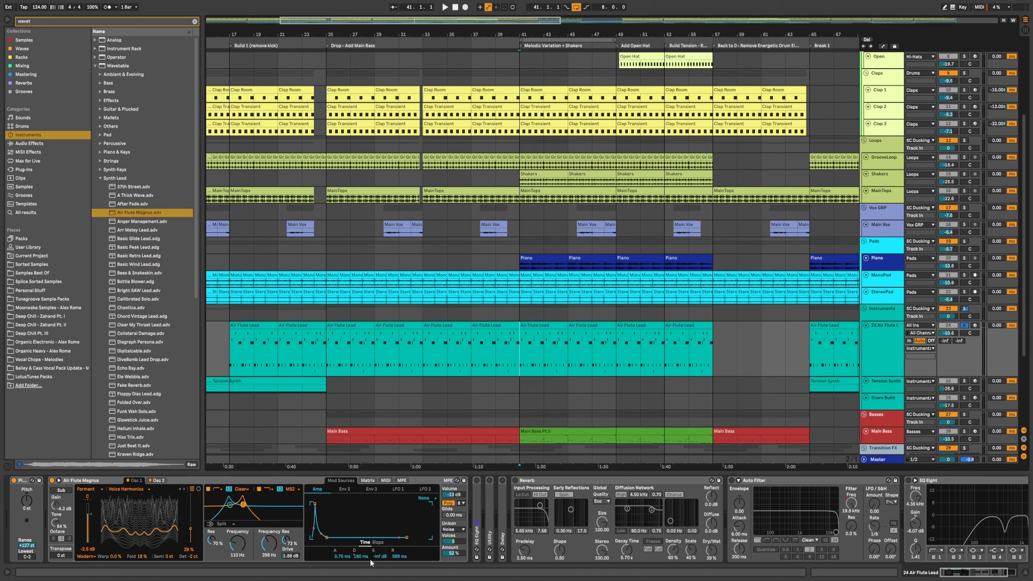
{"action": "key", "text": "a"}
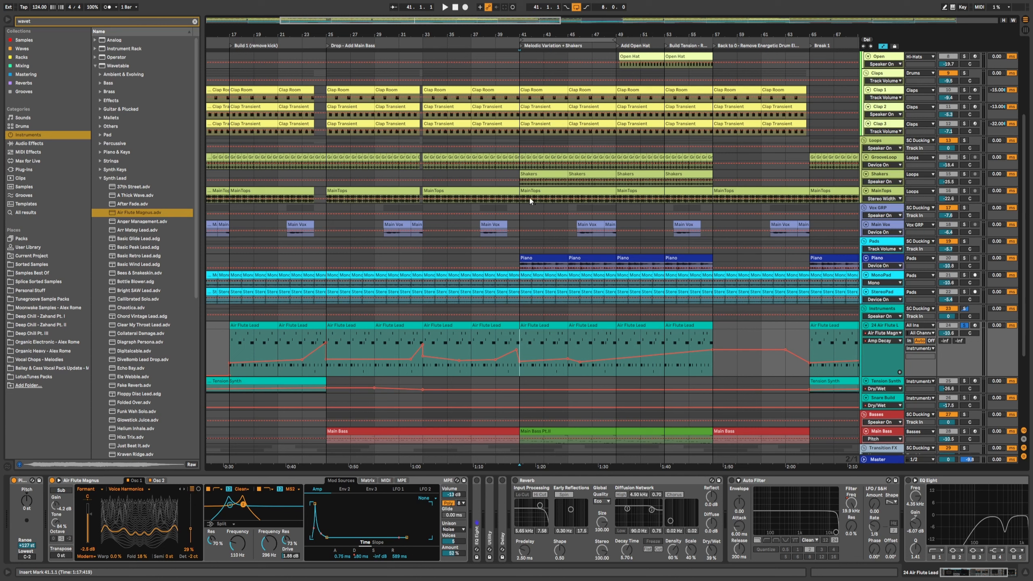
{"action": "left_click_drag", "start_coordinate": [523, 345], "coordinate": [567, 346]}
{"action": "key", "text": "space"}
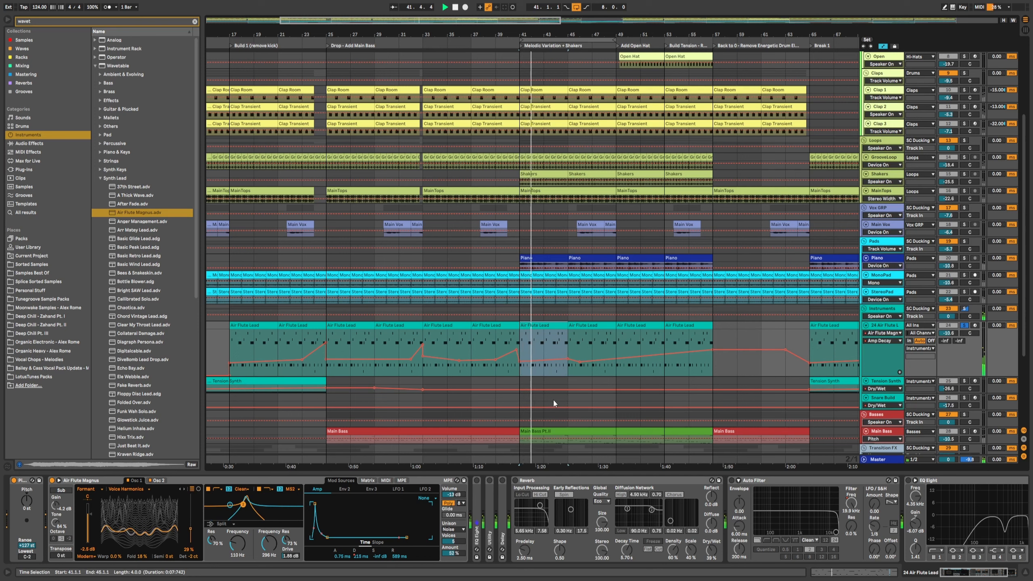
Step: Fold the Wavetable device, expand the folded Utility and Delay devices in the Air Flute Lead chain and play
{"action": "double_click", "coordinate": [478, 493]}
{"action": "scroll", "coordinate": [634, 500], "scroll_direction": "right", "scroll_amount": 5}
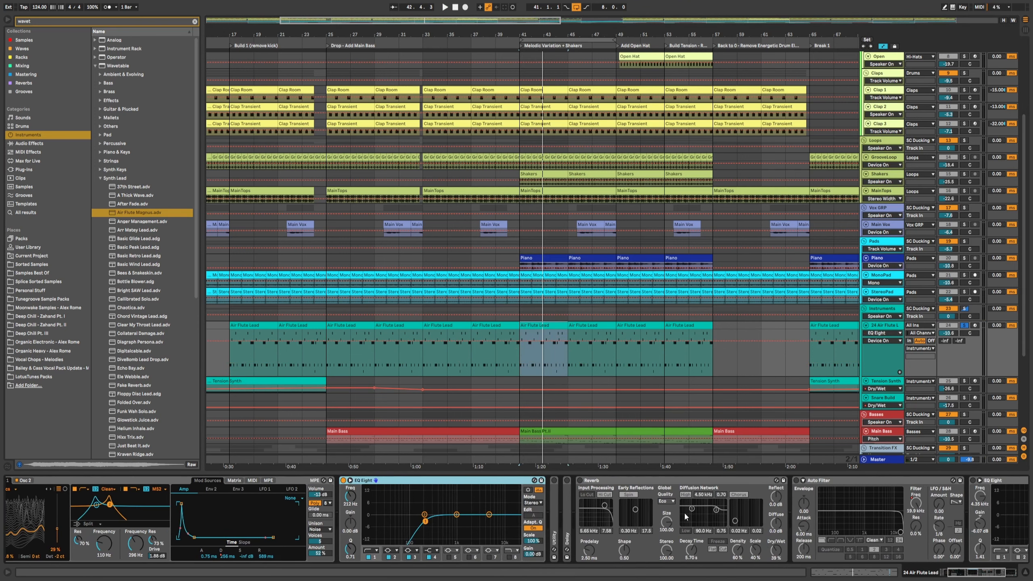
{"action": "double_click", "coordinate": [567, 488]}
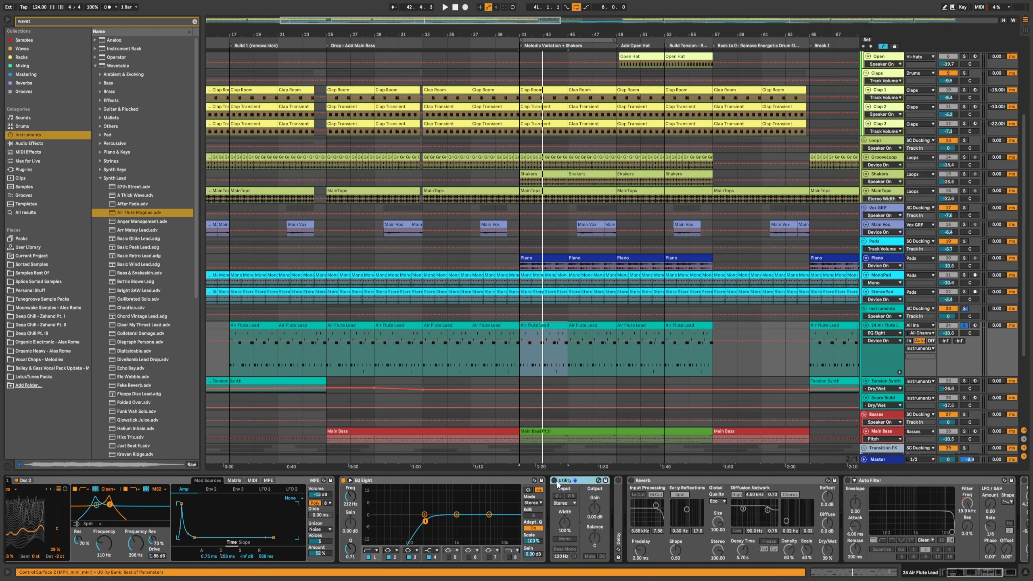
{"action": "left_click", "coordinate": [567, 481]}
{"action": "key", "text": "space"}
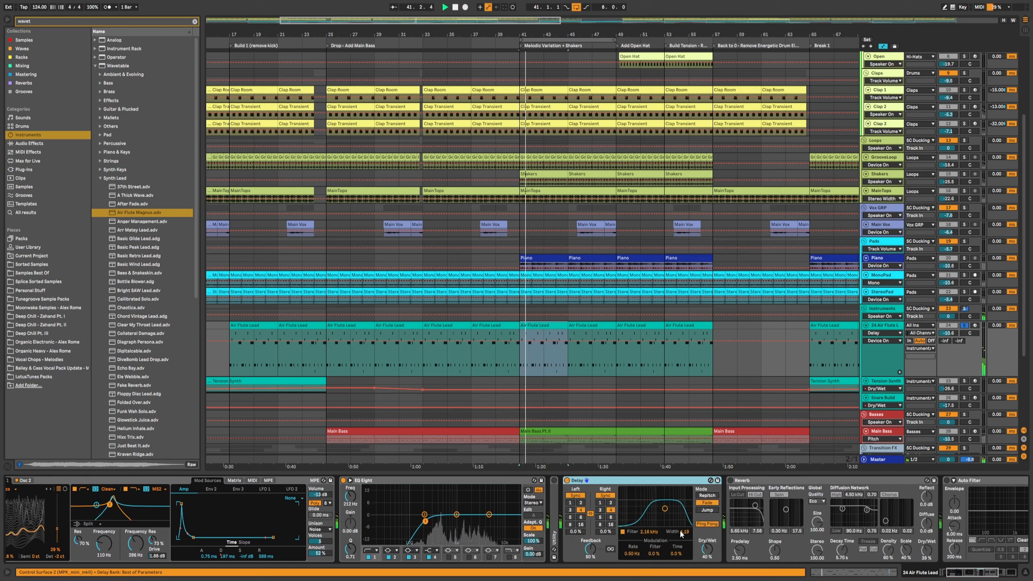
Step: Toggle the Reverb and Auto Filter devices on the Air Flute Lead chain
{"action": "left_click", "coordinate": [961, 573]}
{"action": "left_click", "coordinate": [640, 484]}
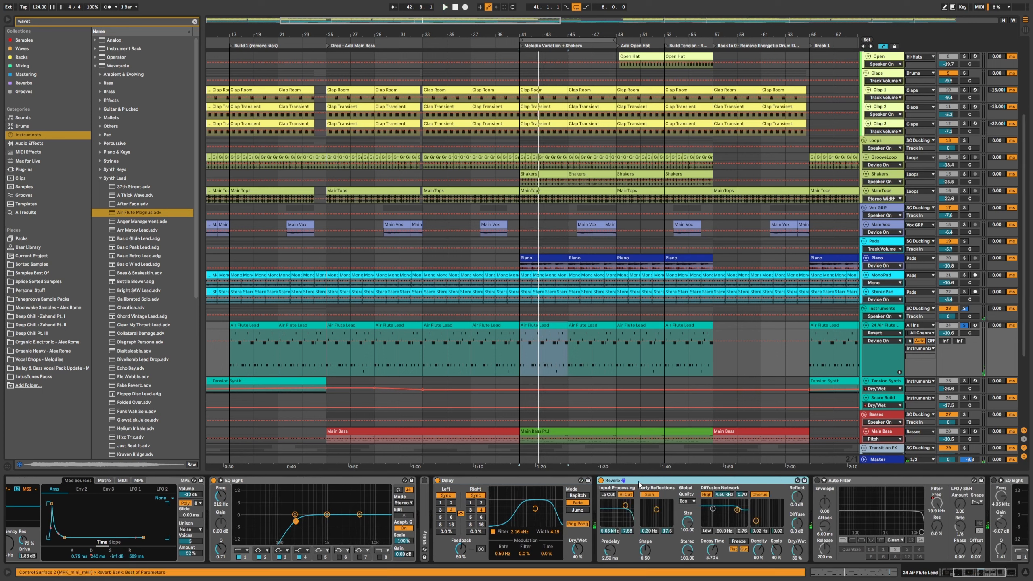
{"action": "scroll", "coordinate": [809, 529], "scroll_direction": "right", "scroll_amount": 3}
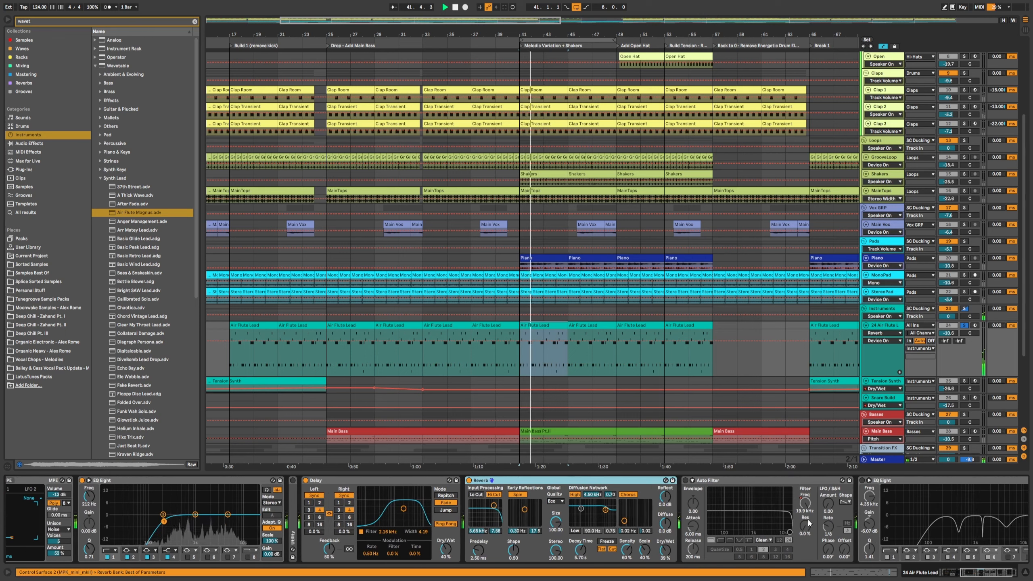
{"action": "left_click", "coordinate": [690, 482]}
Step: Adjust the bands and gain of the last EQ Eight on the Air Flute Lead and audition it
{"action": "left_click", "coordinate": [805, 504]}
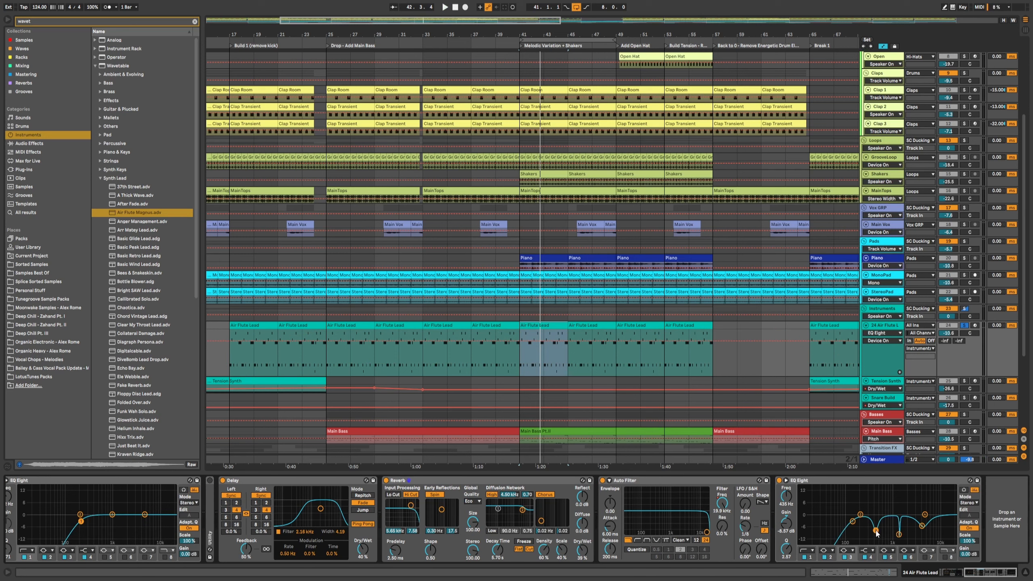
{"action": "left_click", "coordinate": [899, 536]}
{"action": "left_click_drag", "start_coordinate": [786, 524], "coordinate": [787, 570]}
{"action": "key", "text": "space"}
{"action": "left_click_drag", "start_coordinate": [922, 525], "coordinate": [922, 524]}
{"action": "left_click_drag", "start_coordinate": [785, 524], "coordinate": [785, 528]}
{"action": "key", "text": "space"}
Step: Open the Air Flute Lead clip at bar 41 in the piano roll and examine its notes
{"action": "scroll", "coordinate": [729, 343], "scroll_direction": "down", "scroll_amount": 2}
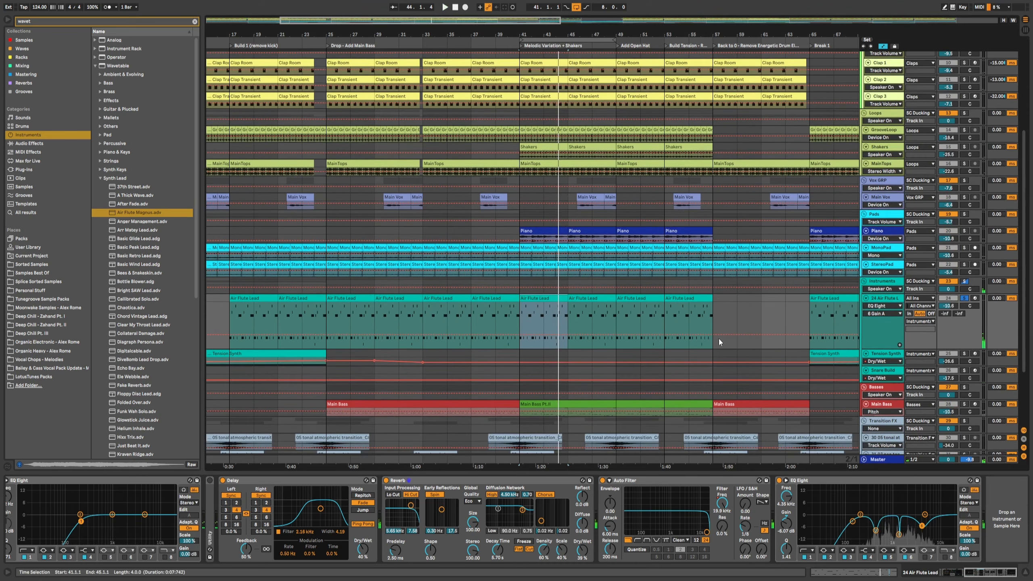
{"action": "scroll", "coordinate": [729, 343], "scroll_direction": "down", "scroll_amount": 3}
{"action": "double_click", "coordinate": [537, 261]}
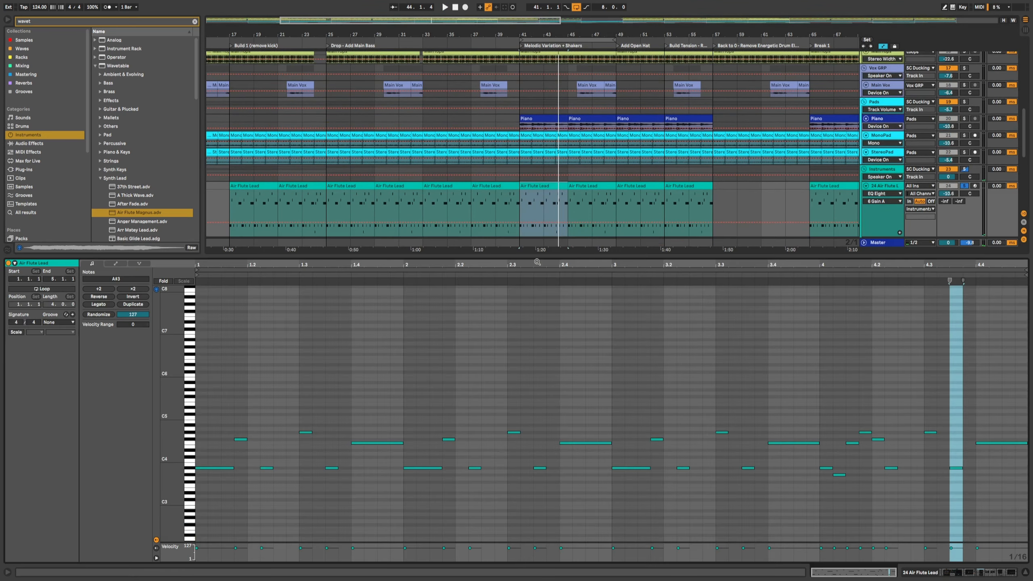
{"action": "left_click_drag", "start_coordinate": [166, 417], "coordinate": [200, 419]}
{"action": "scroll", "coordinate": [239, 402], "scroll_direction": "down", "scroll_amount": 5}
{"action": "left_click", "coordinate": [230, 428]}
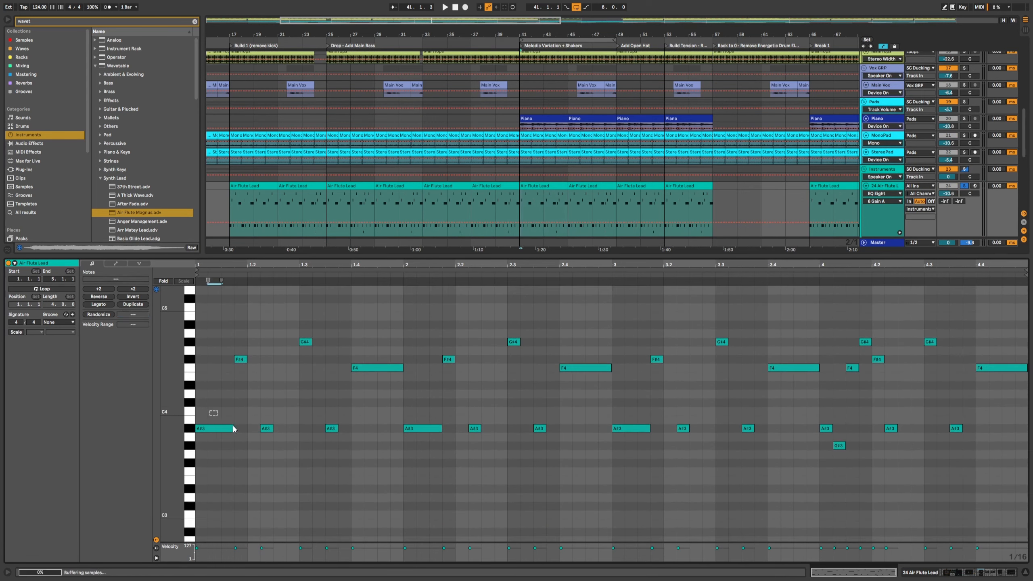
{"action": "left_click_drag", "start_coordinate": [252, 411], "coordinate": [341, 439]}
{"action": "left_click_drag", "start_coordinate": [395, 415], "coordinate": [426, 447]}
{"action": "left_click_drag", "start_coordinate": [468, 418], "coordinate": [484, 439]}
{"action": "left_click_drag", "start_coordinate": [526, 402], "coordinate": [651, 443]}
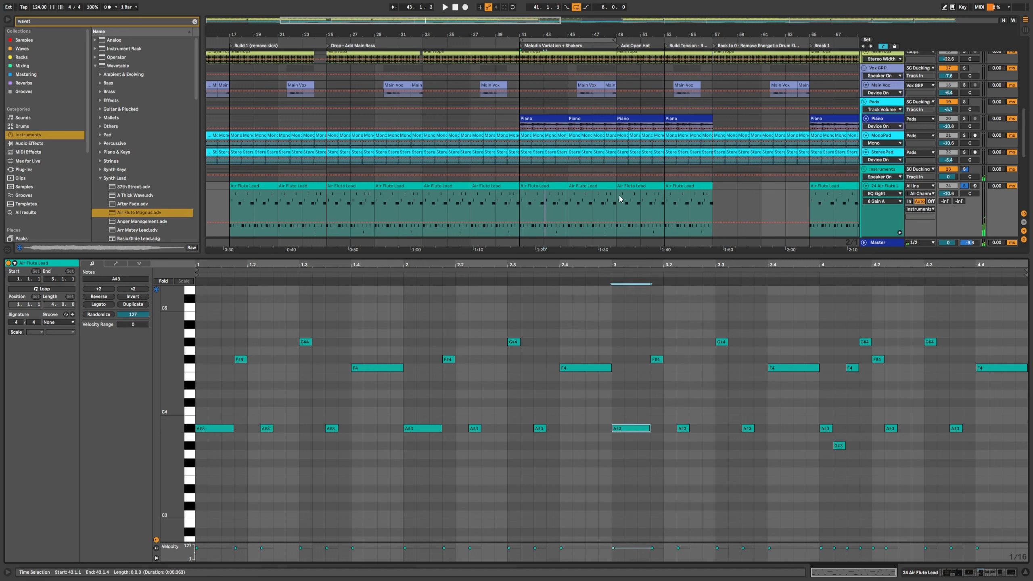
Step: Solo the Pads track alongside the lead and play the section
{"action": "left_click", "coordinate": [964, 103]}
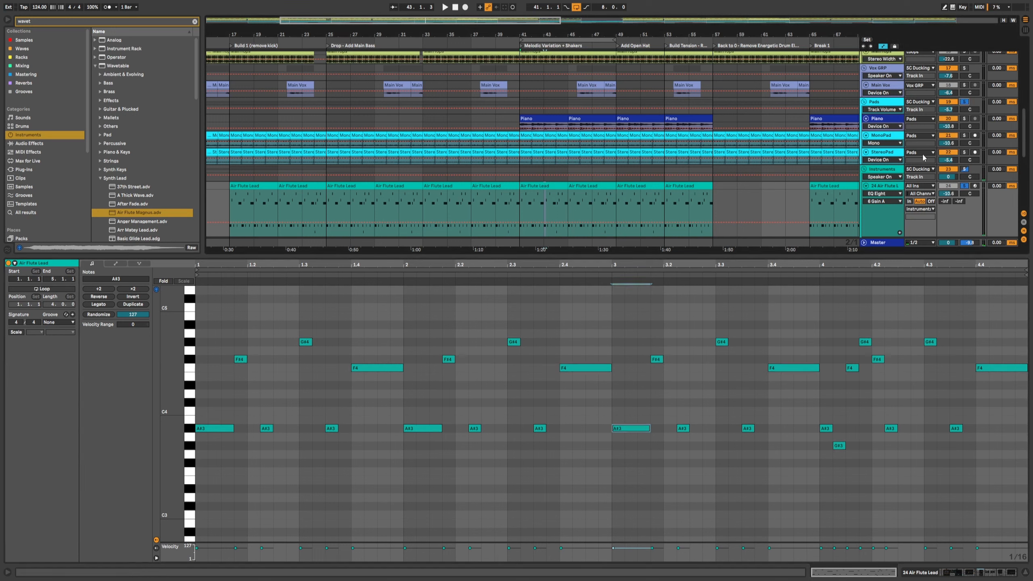
{"action": "key", "text": "space"}
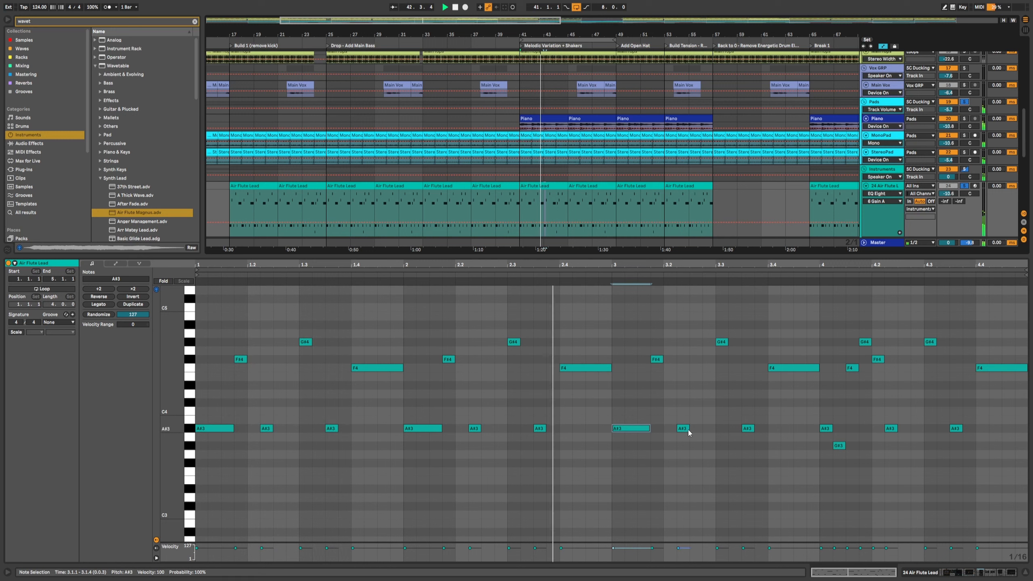
{"action": "key", "text": "space"}
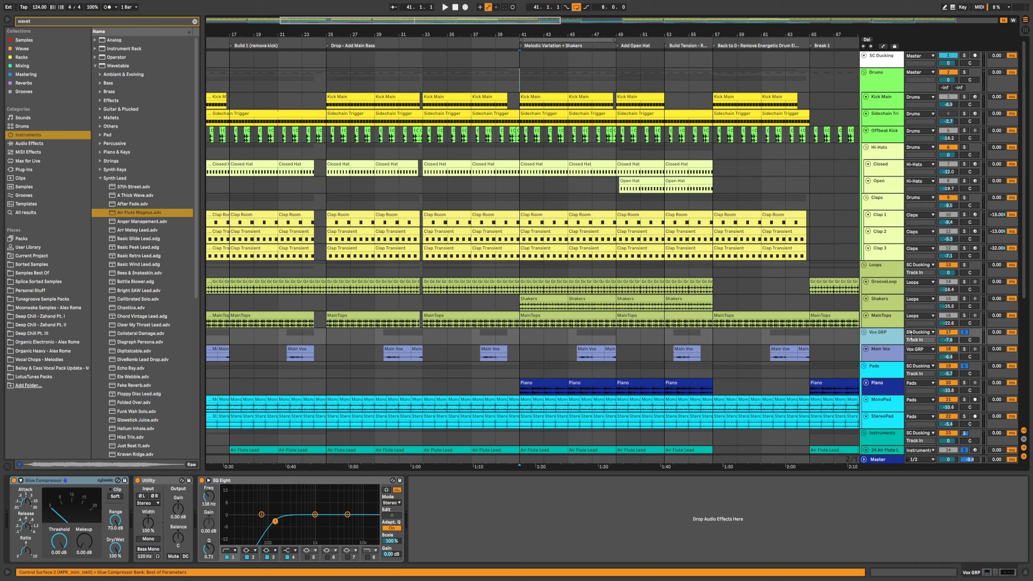
Step: Inspect the devices on the SC Ducking group and its Kick Main and Sidechain Trigger tracks
{"action": "left_click", "coordinate": [885, 62]}
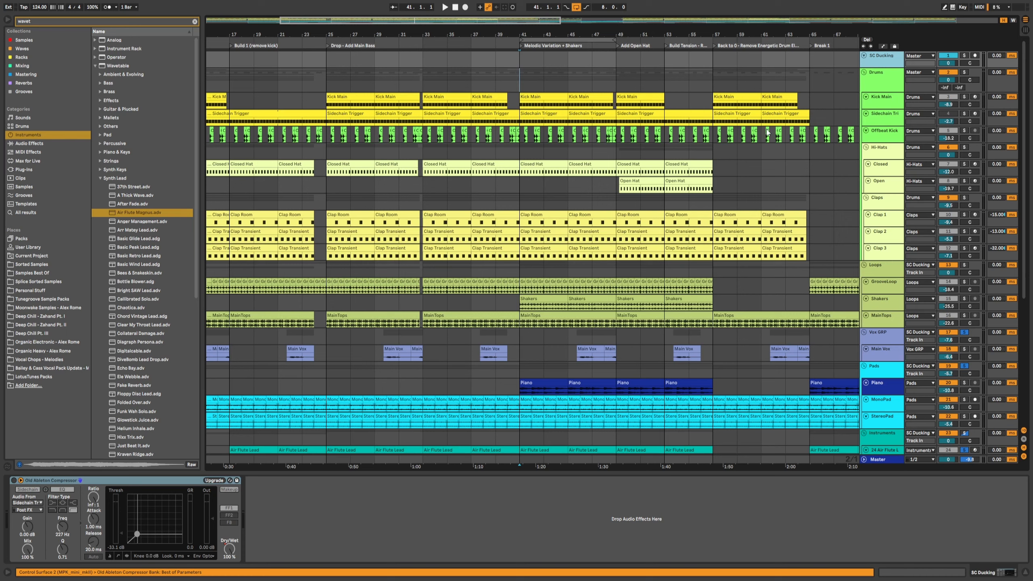
{"action": "left_click", "coordinate": [883, 98]}
{"action": "left_click", "coordinate": [875, 124]}
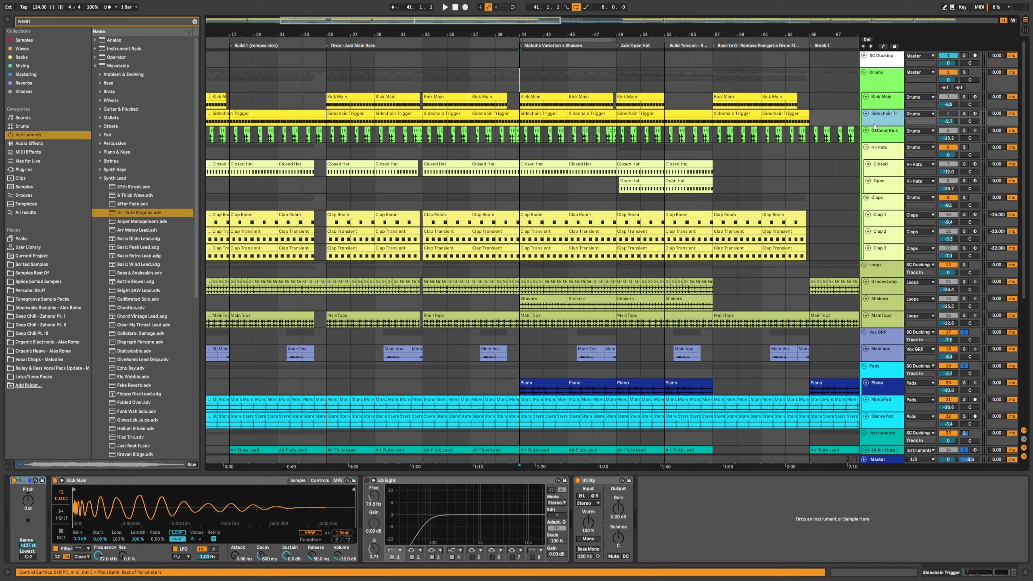
Step: Enlarge the SC Ducking group track to view its compressor, and place the playback start at bar 25
{"action": "left_click", "coordinate": [888, 62]}
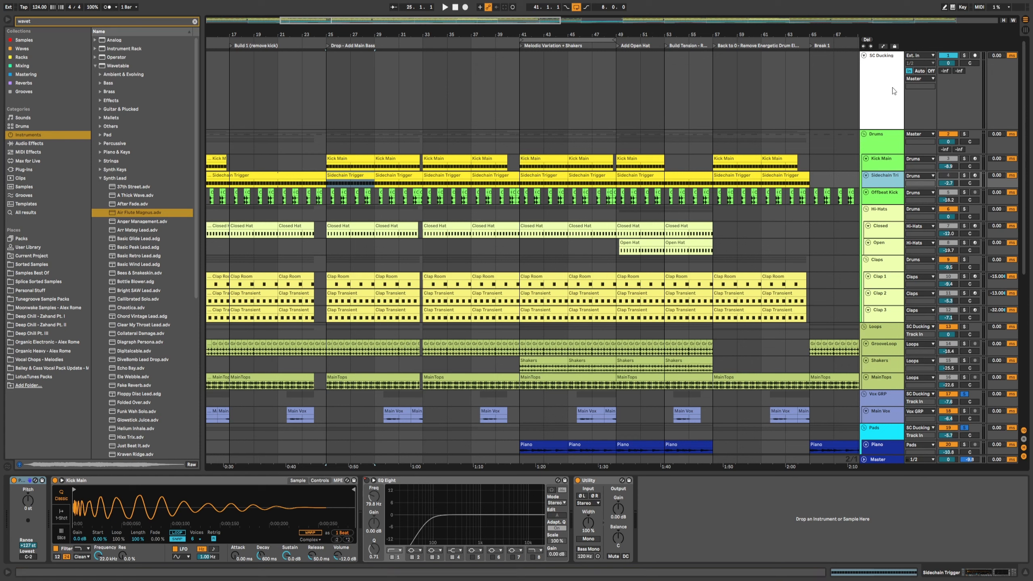
{"action": "left_click", "coordinate": [881, 81]}
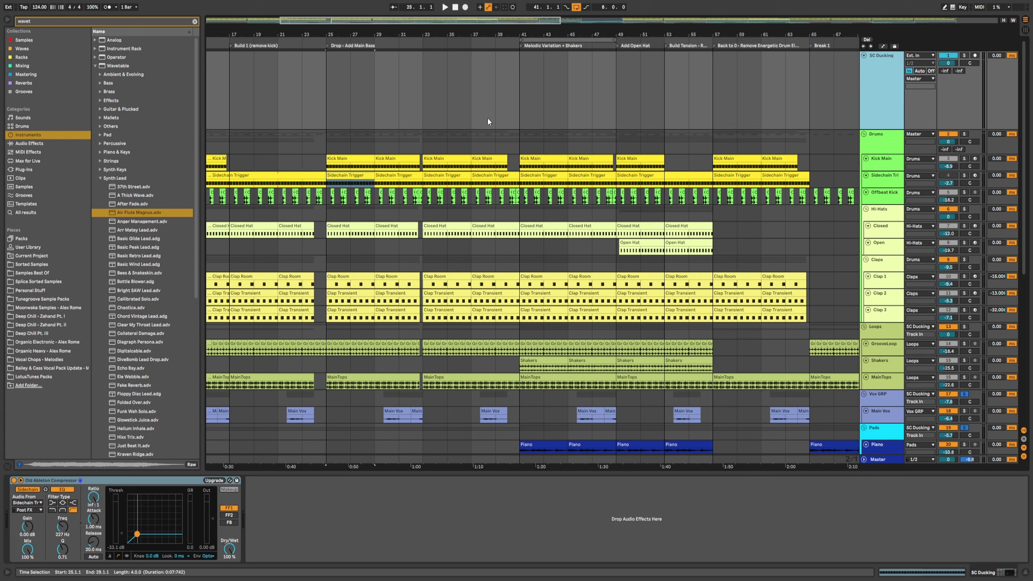
{"action": "left_click", "coordinate": [450, 177]}
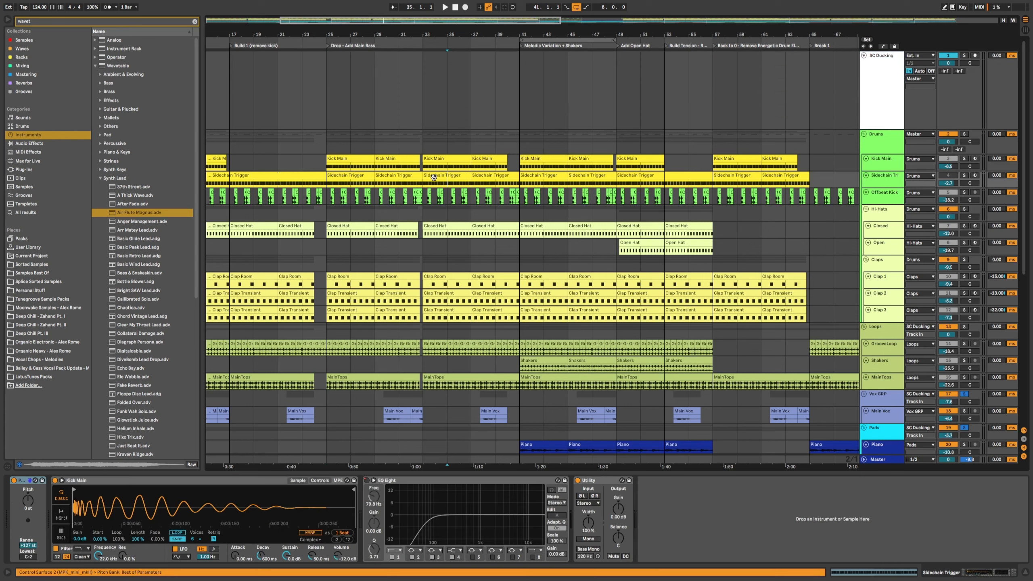
{"action": "left_click", "coordinate": [445, 175]}
{"action": "scroll", "coordinate": [439, 163], "scroll_direction": "left", "scroll_amount": 3}
{"action": "left_click", "coordinate": [445, 162]}
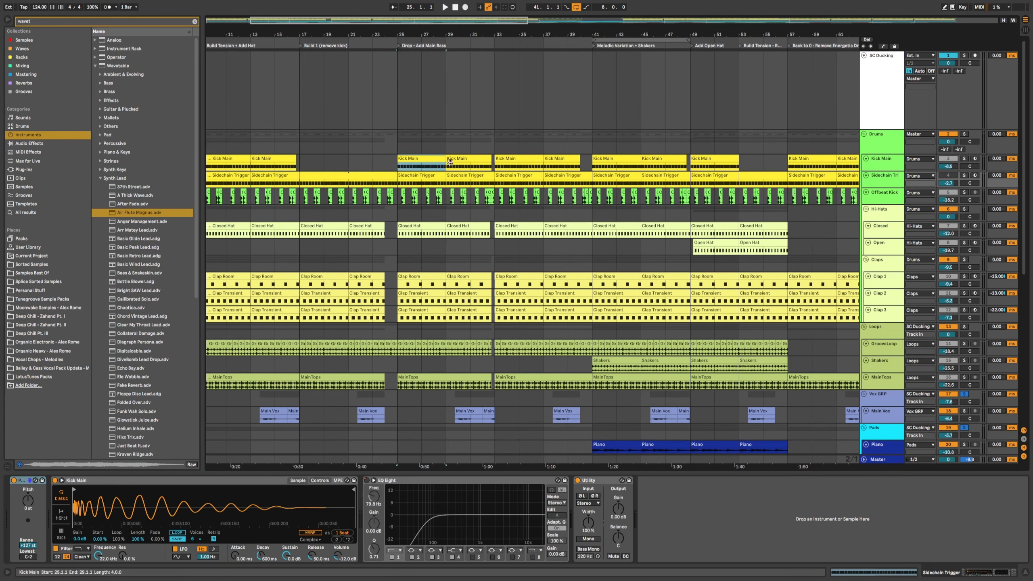
Step: Solo the Kick Main and Sidechain Trigger tracks and play the drop from bar 25
{"action": "left_click", "coordinate": [964, 158]}
{"action": "key", "text": "space"}
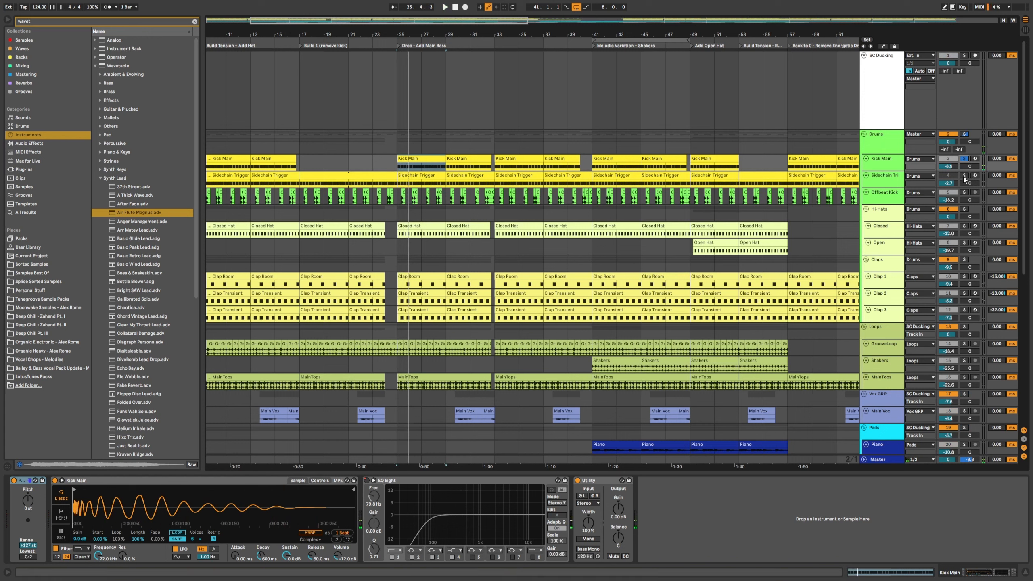
{"action": "left_click", "coordinate": [963, 175]}
{"action": "key", "text": "space"}
{"action": "key", "text": "space"}
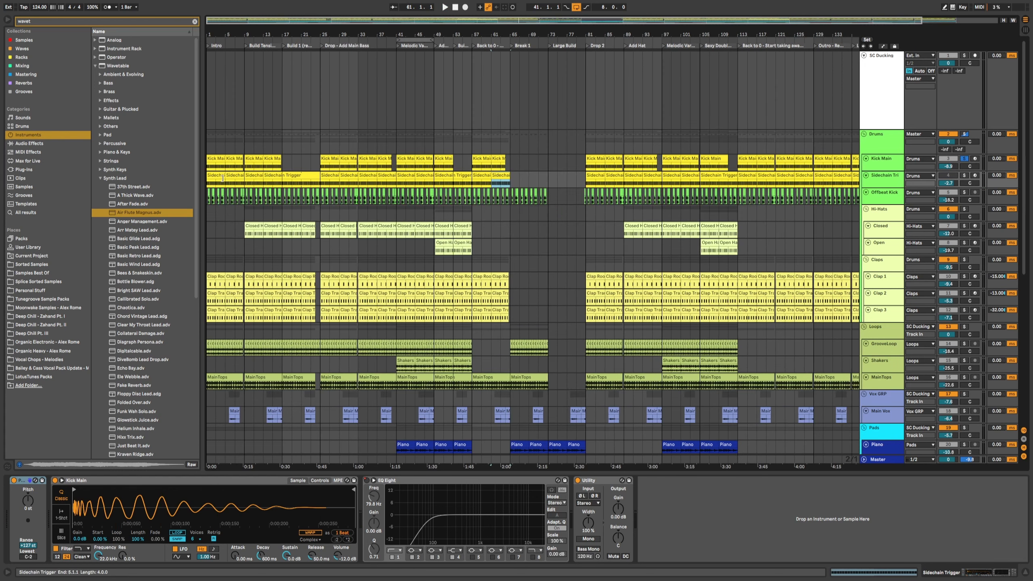
Step: Show the SC Ducking track's automation lane for the compressor's Dry/Wet across the arrangement
{"action": "left_click", "coordinate": [217, 175]}
{"action": "left_click", "coordinate": [444, 180]}
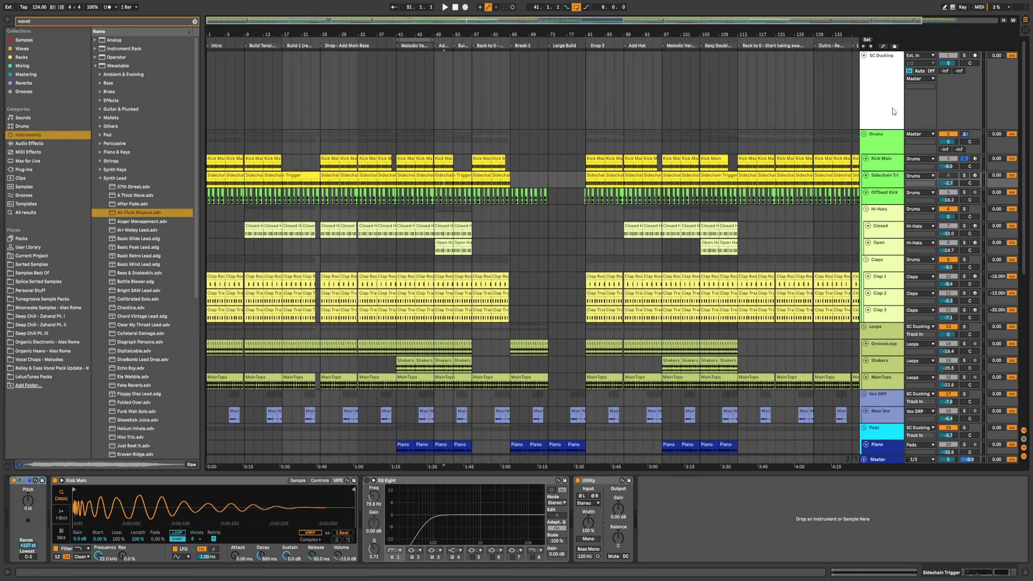
{"action": "left_click", "coordinate": [870, 106]}
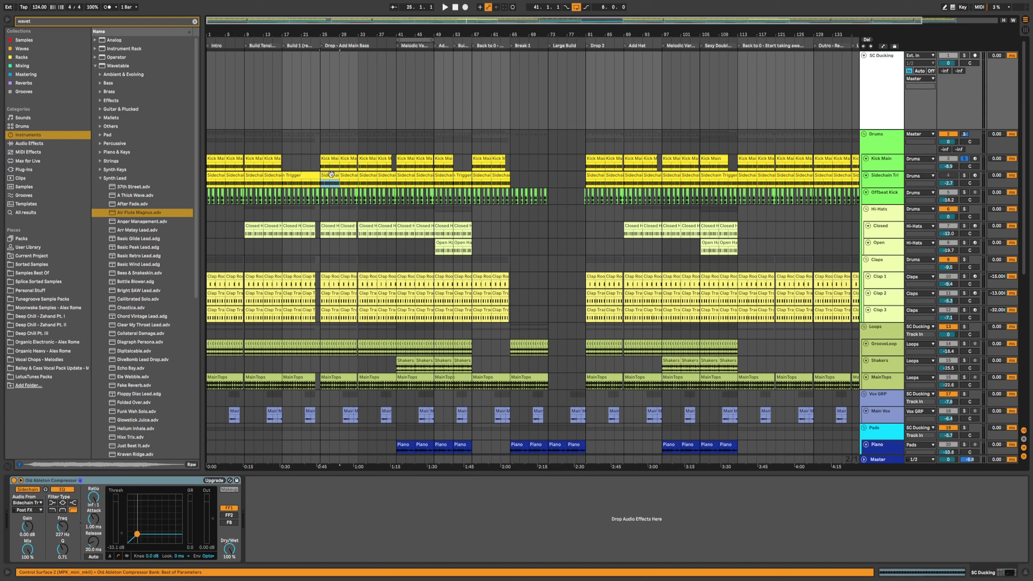
{"action": "left_click", "coordinate": [331, 175]}
{"action": "left_click", "coordinate": [885, 96]}
{"action": "left_click", "coordinate": [372, 116]}
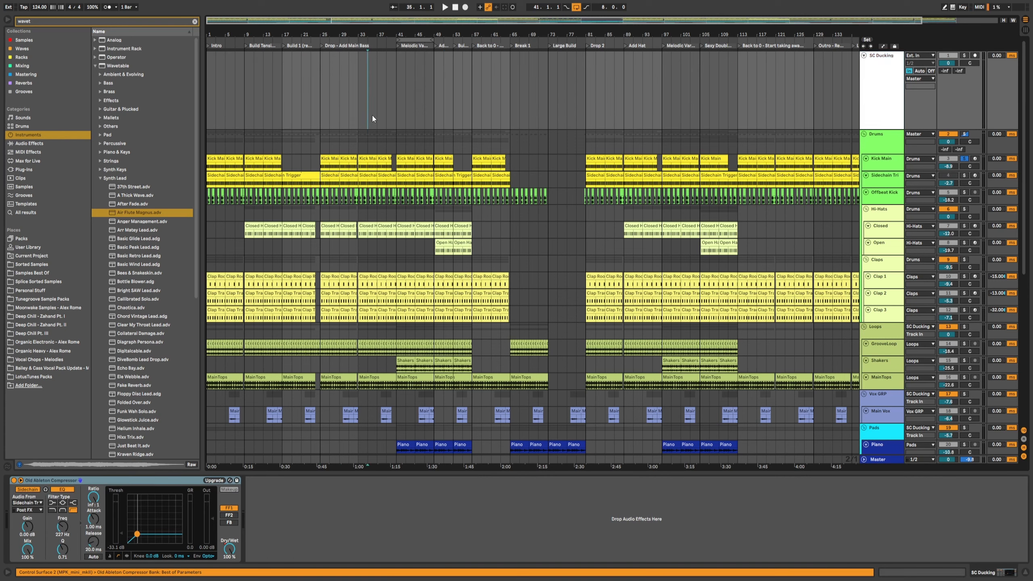
{"action": "key", "text": "a"}
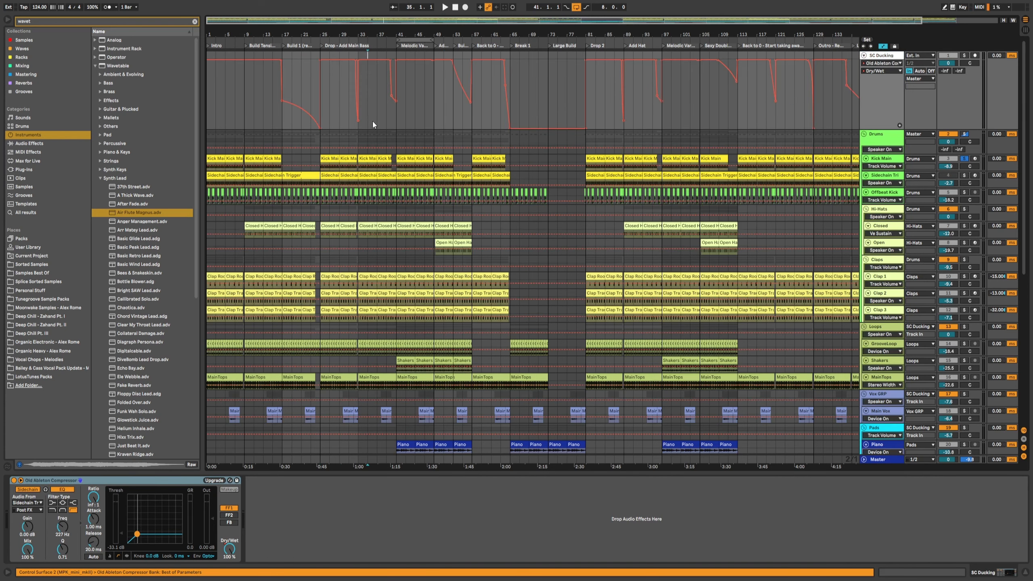
{"action": "left_click", "coordinate": [326, 124]}
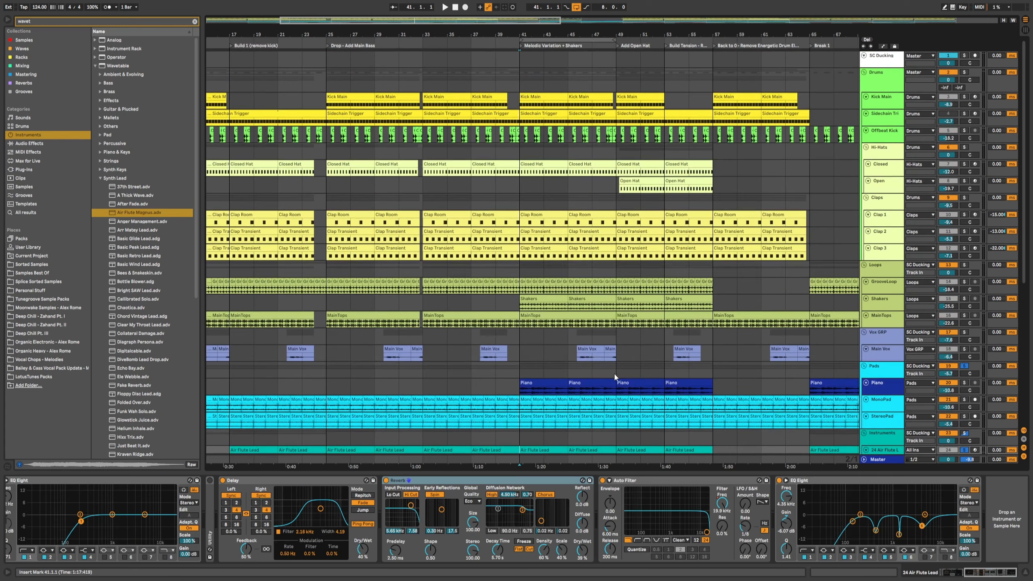
{"action": "scroll", "coordinate": [677, 375], "scroll_direction": "down", "scroll_amount": 4}
{"action": "scroll", "coordinate": [676, 375], "scroll_direction": "up", "scroll_amount": 3}
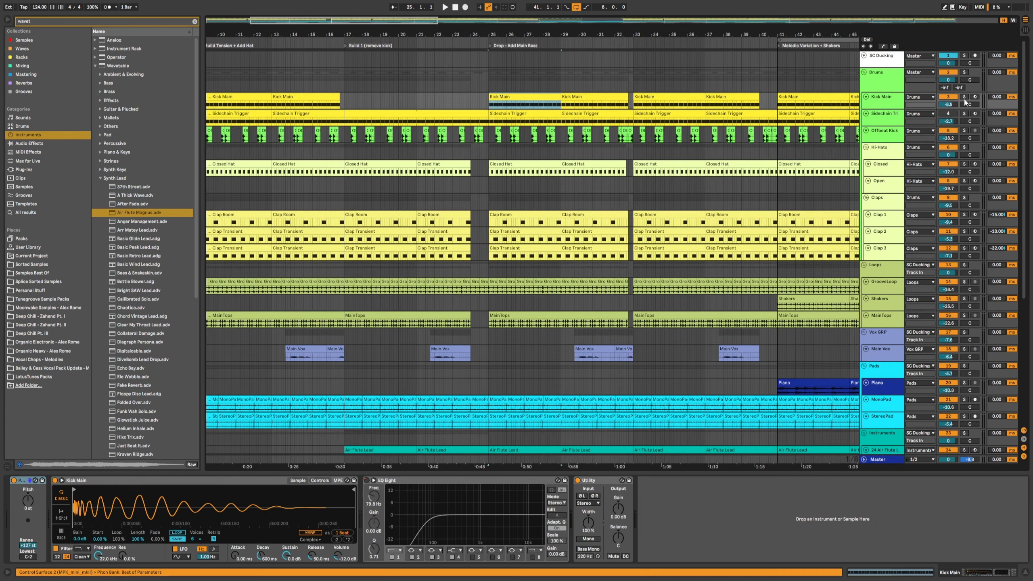
Step: Select the SC Ducking track and play the drop from bar 25 to audition the ducking
{"action": "left_click", "coordinate": [881, 57]}
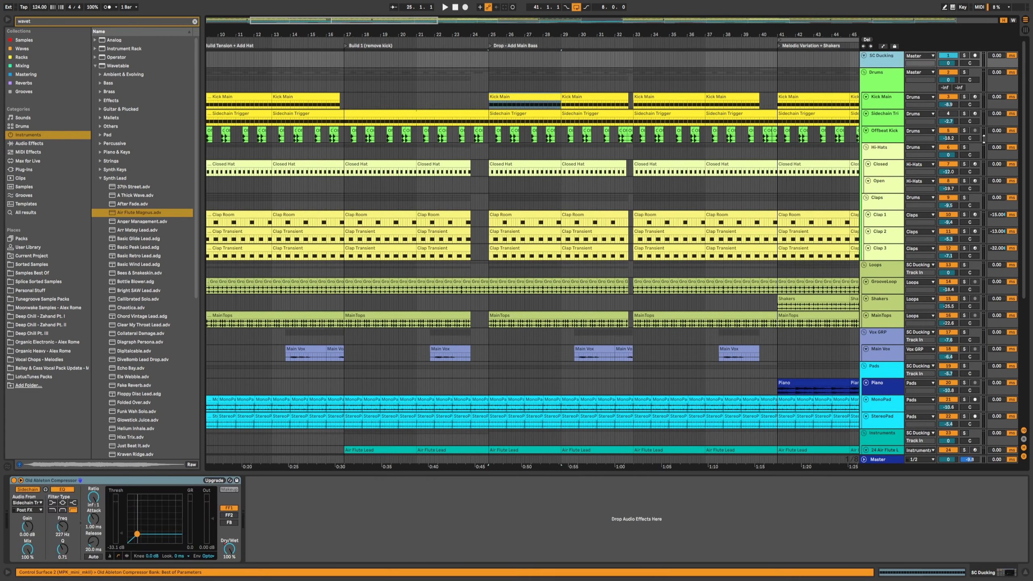
{"action": "key", "text": "space"}
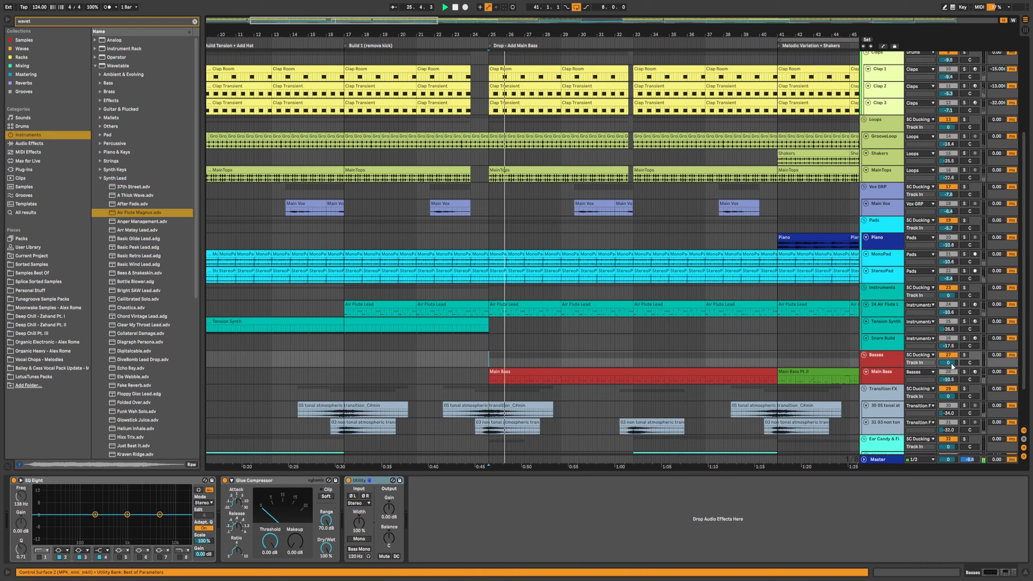
{"action": "scroll", "coordinate": [951, 367], "scroll_direction": "up", "scroll_amount": 3}
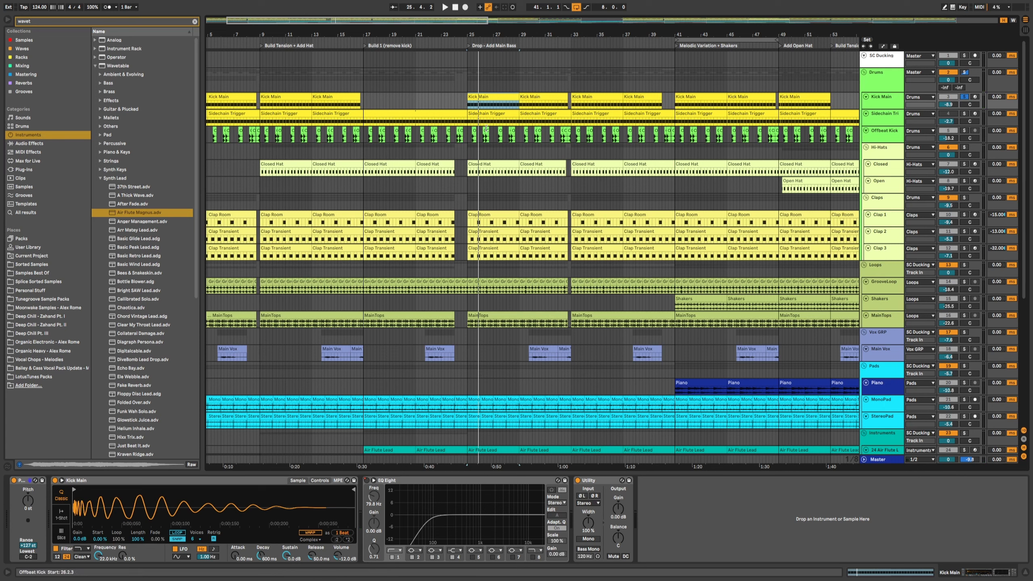
{"action": "left_click", "coordinate": [975, 106]}
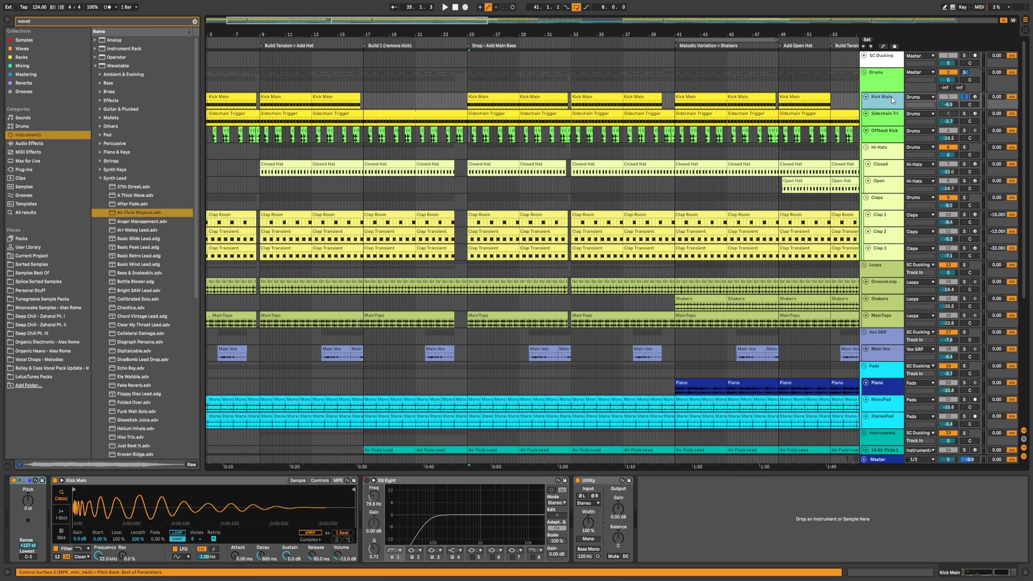
{"action": "left_click", "coordinate": [466, 102]}
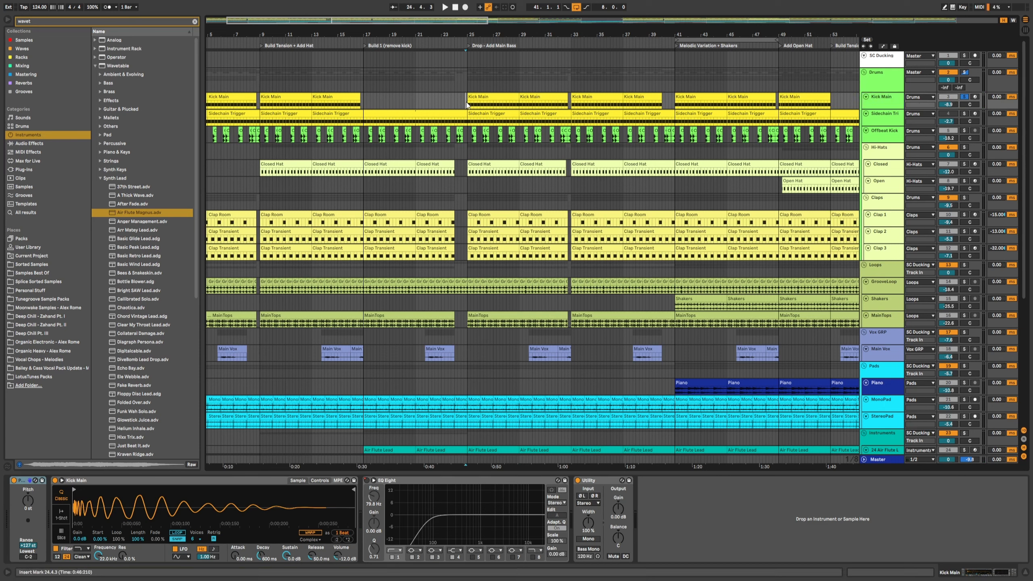
{"action": "left_click", "coordinate": [467, 80]}
{"action": "scroll", "coordinate": [466, 79], "scroll_direction": "down", "scroll_amount": 2}
{"action": "key", "text": "space"}
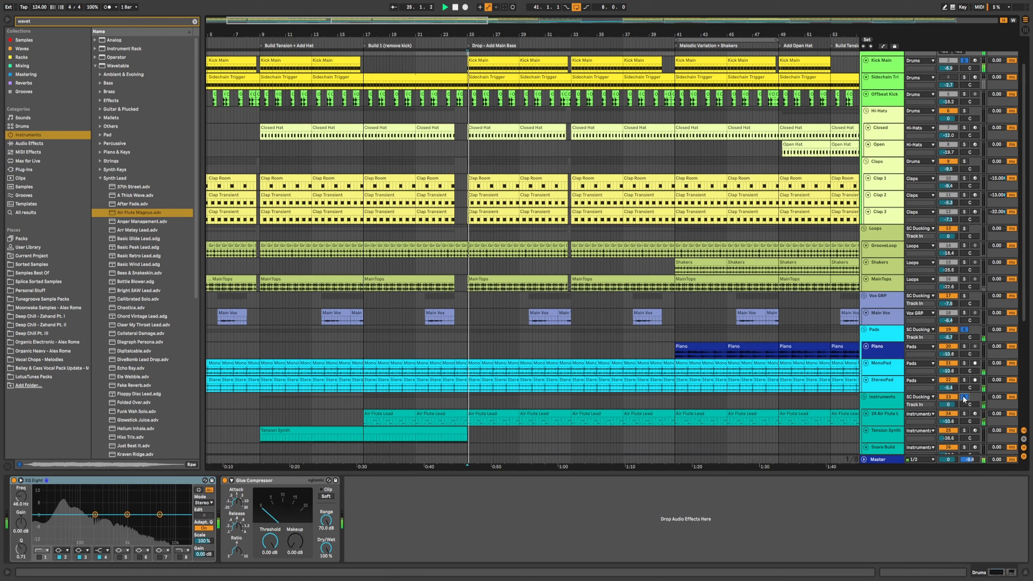
{"action": "scroll", "coordinate": [570, 307], "scroll_direction": "up", "scroll_amount": 2}
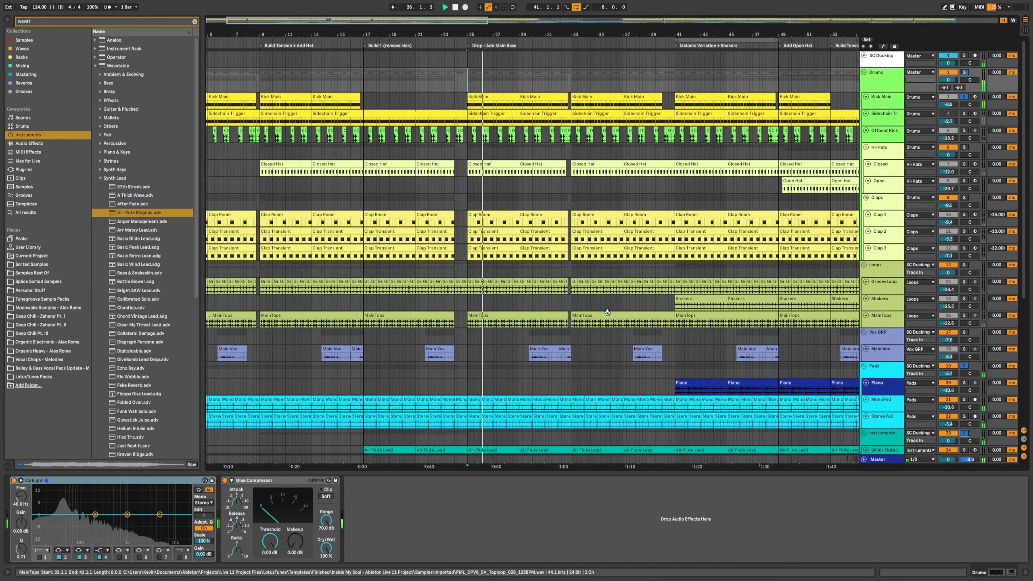
{"action": "key", "text": "space"}
Step: Bypass and re-enable the SC Ducking compressor during playback to compare the ducking
{"action": "left_click", "coordinate": [879, 64]}
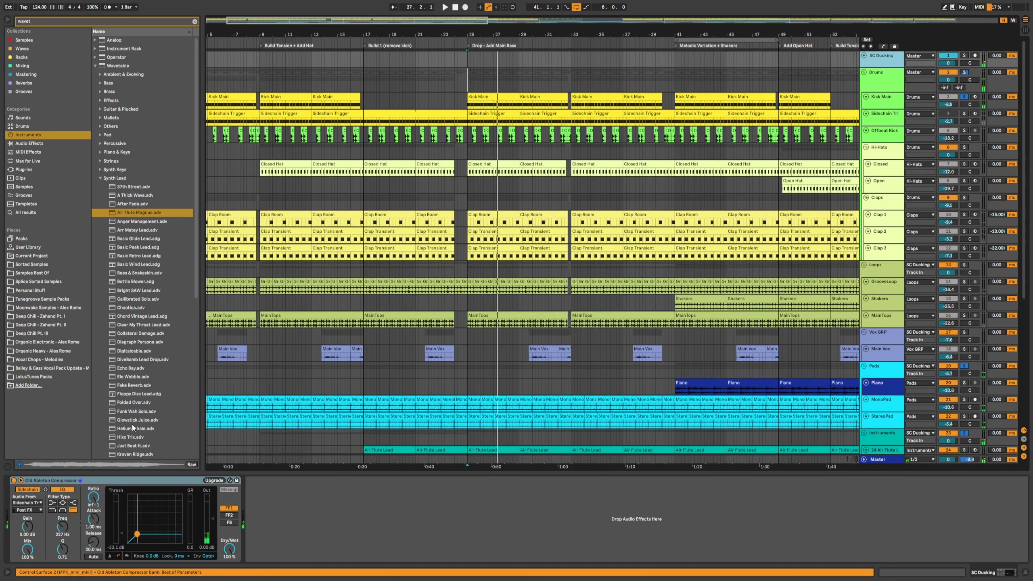
{"action": "left_click", "coordinate": [14, 481]}
{"action": "key", "text": "space"}
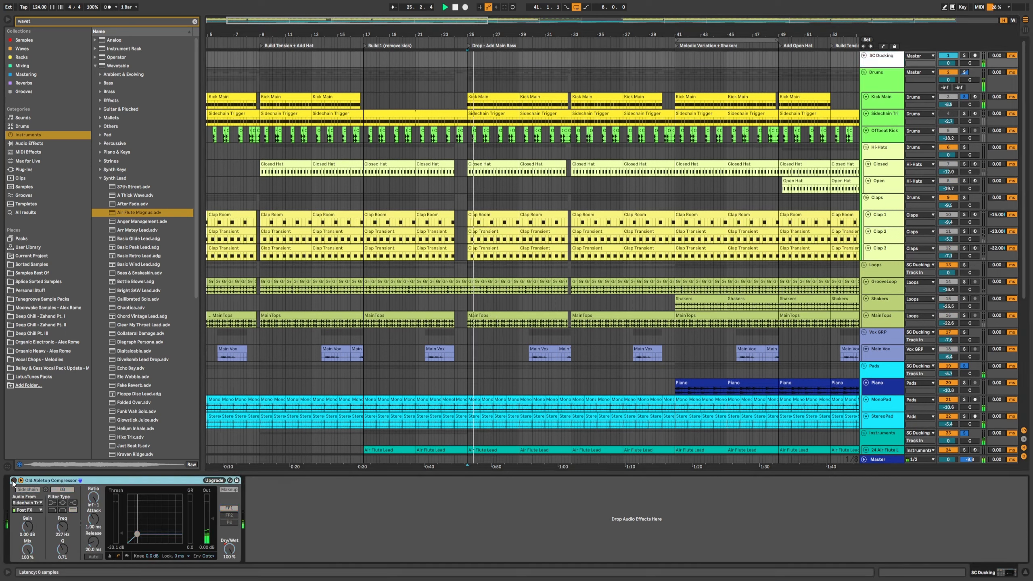
{"action": "left_click", "coordinate": [14, 480]}
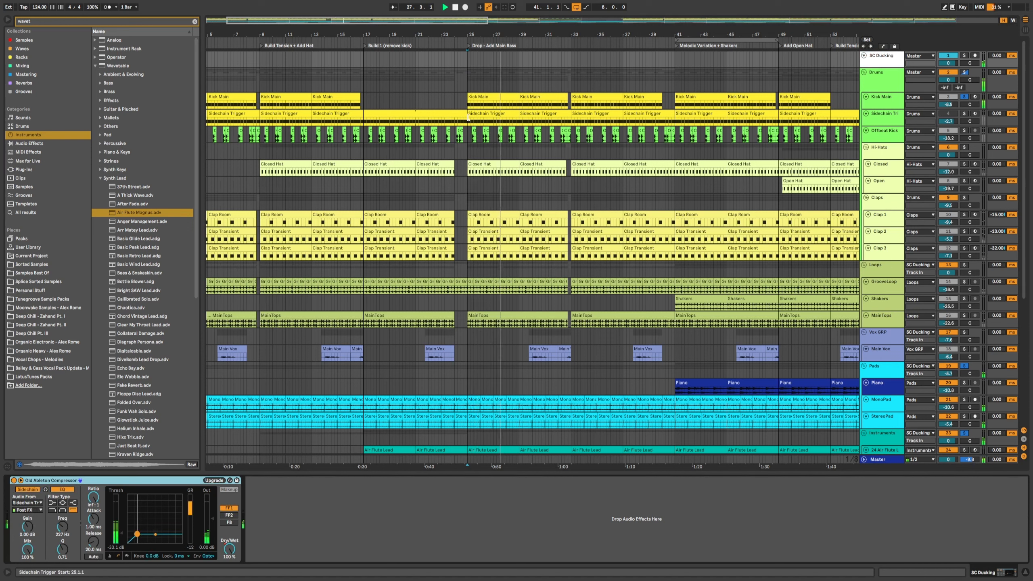
{"action": "key", "text": "space"}
Step: Solo the Offbeat Kick track and play the drop around bar 25
{"action": "left_click", "coordinate": [878, 104]}
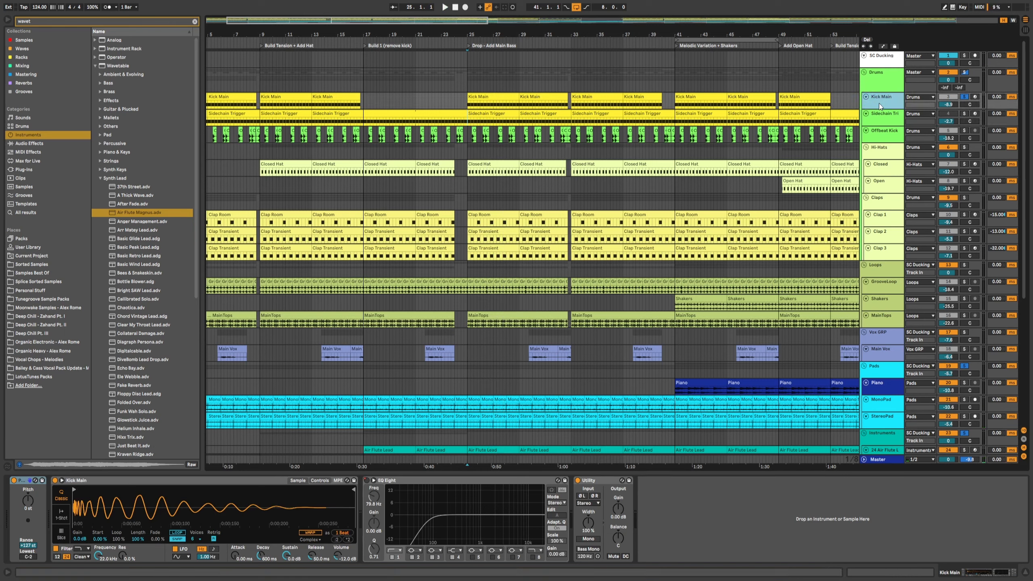
{"action": "left_click", "coordinate": [885, 134]}
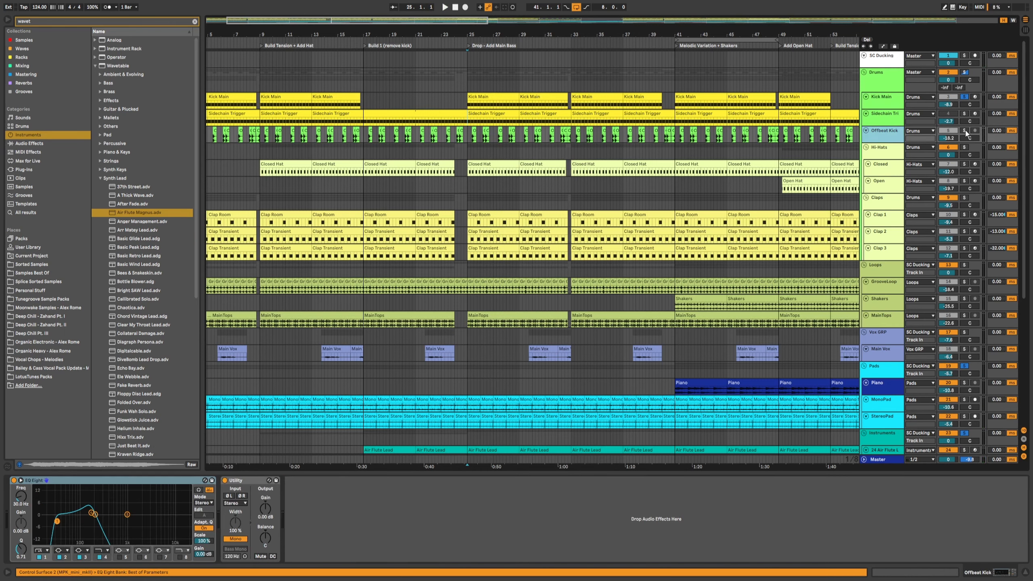
{"action": "left_click", "coordinate": [964, 131]}
{"action": "key", "text": "space"}
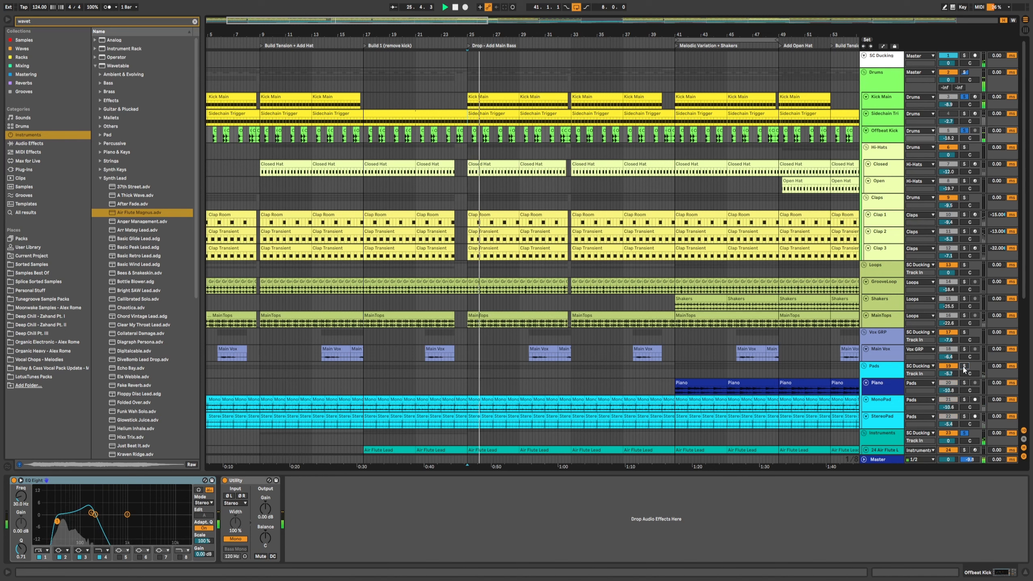
{"action": "scroll", "coordinate": [962, 407], "scroll_direction": "down", "scroll_amount": 2}
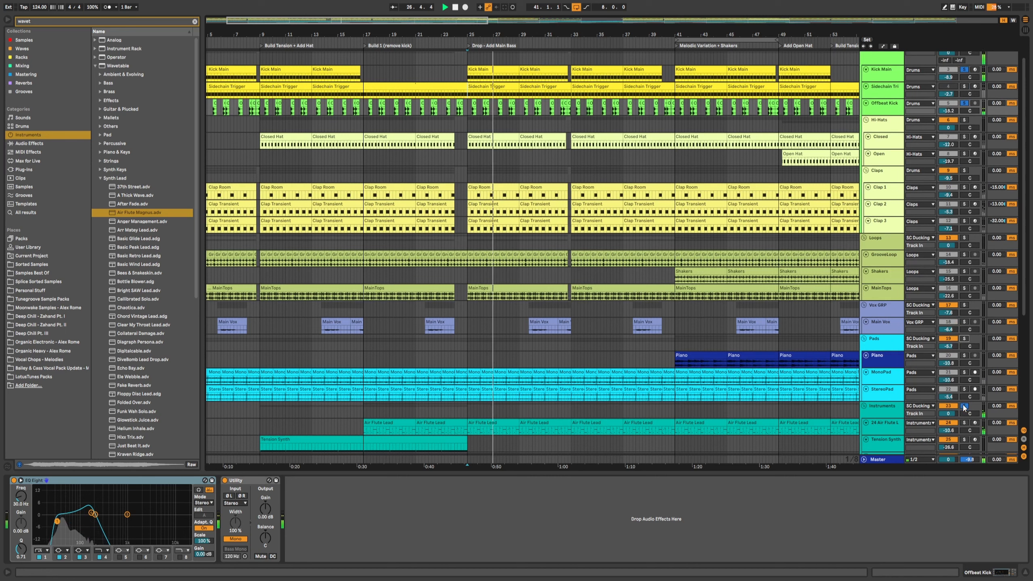
{"action": "scroll", "coordinate": [522, 151], "scroll_direction": "up", "scroll_amount": 2}
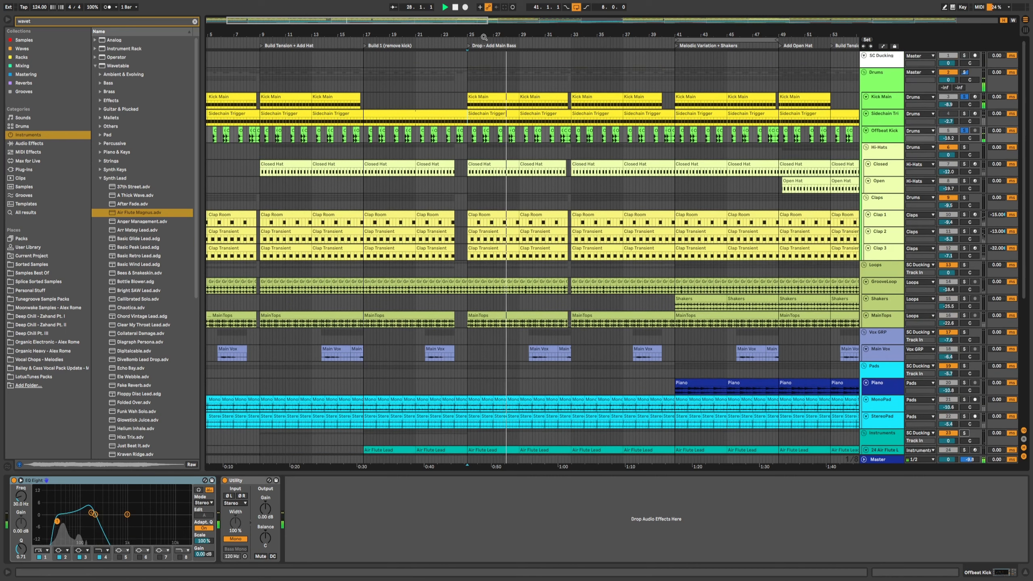
{"action": "left_click_drag", "start_coordinate": [474, 33], "coordinate": [474, 59]}
{"action": "key", "text": "space"}
Step: Insert a new audio track with its input set to Kick Main and record it from bar 25
{"action": "left_click", "coordinate": [891, 104]}
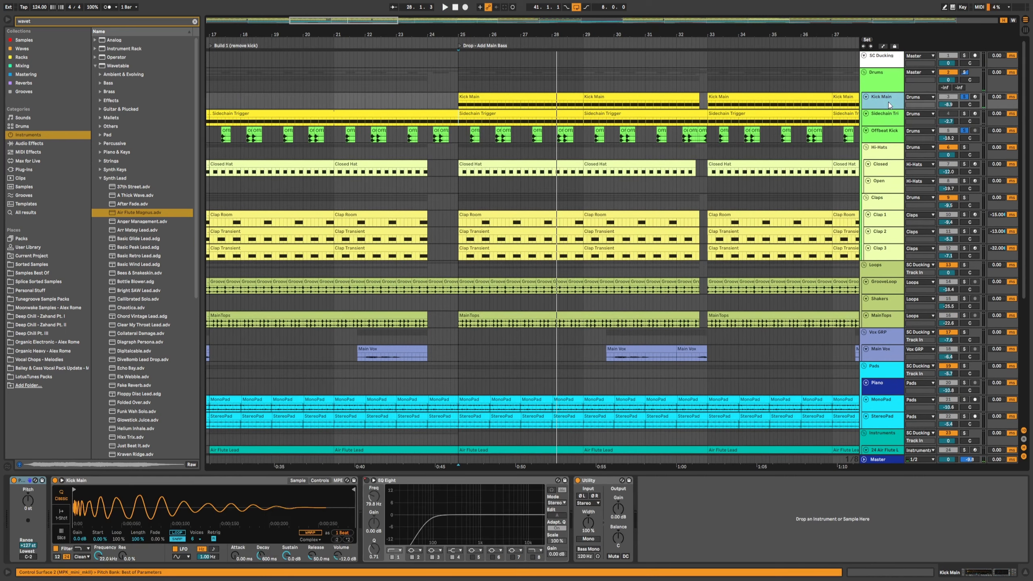
{"action": "key", "text": "ctrl+t"}
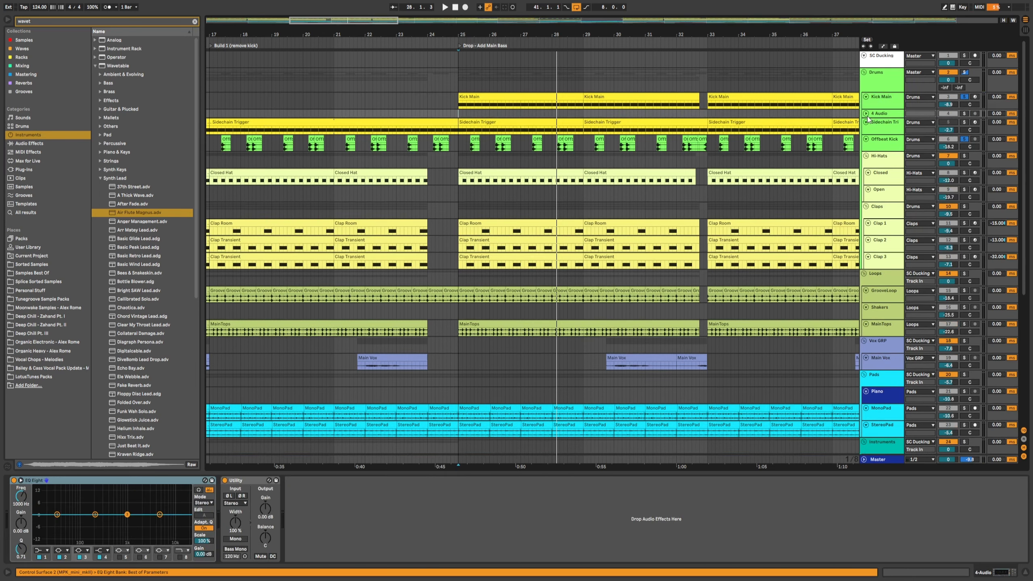
{"action": "left_click", "coordinate": [915, 114]}
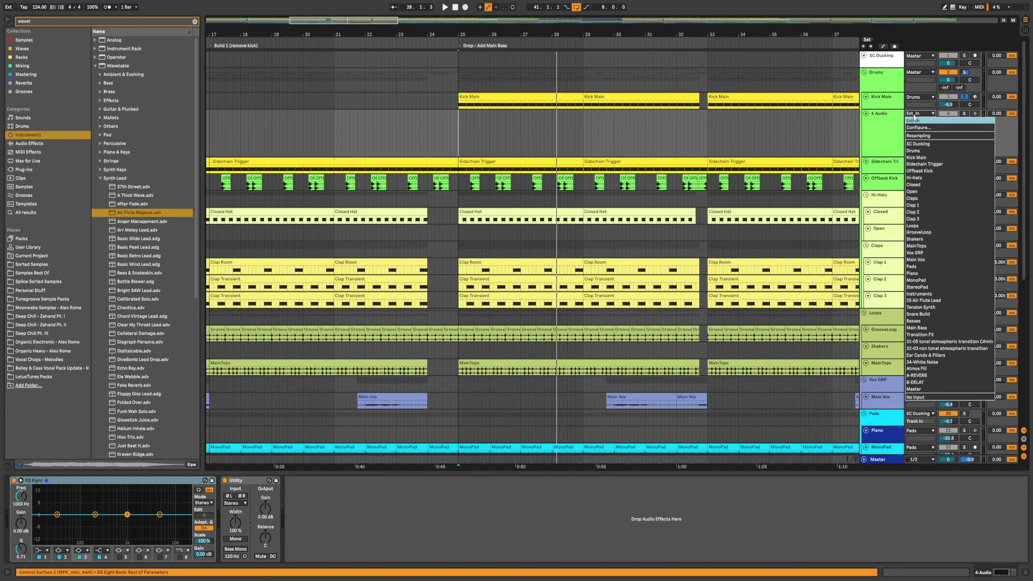
{"action": "left_click", "coordinate": [916, 158]}
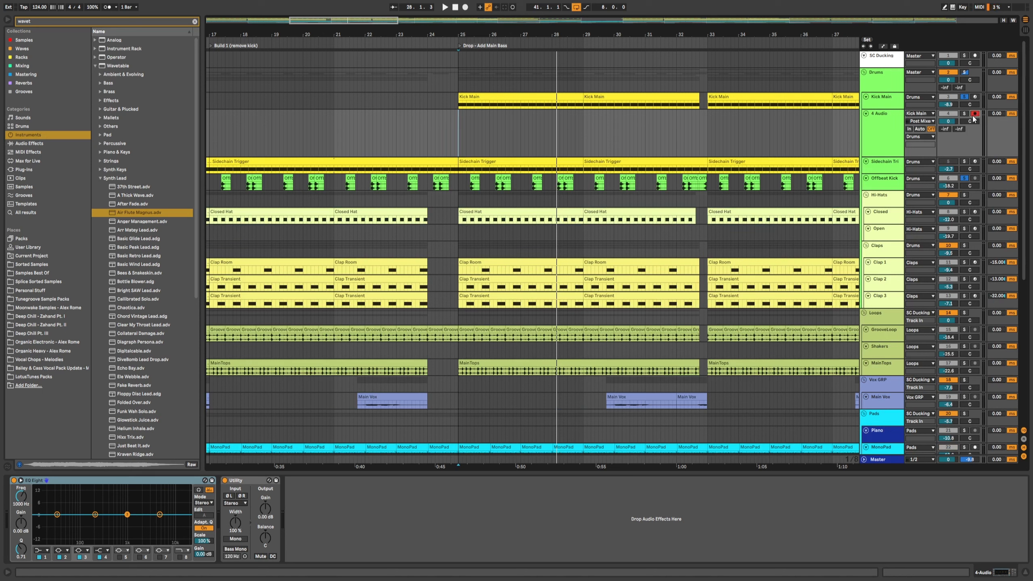
{"action": "left_click", "coordinate": [458, 116]}
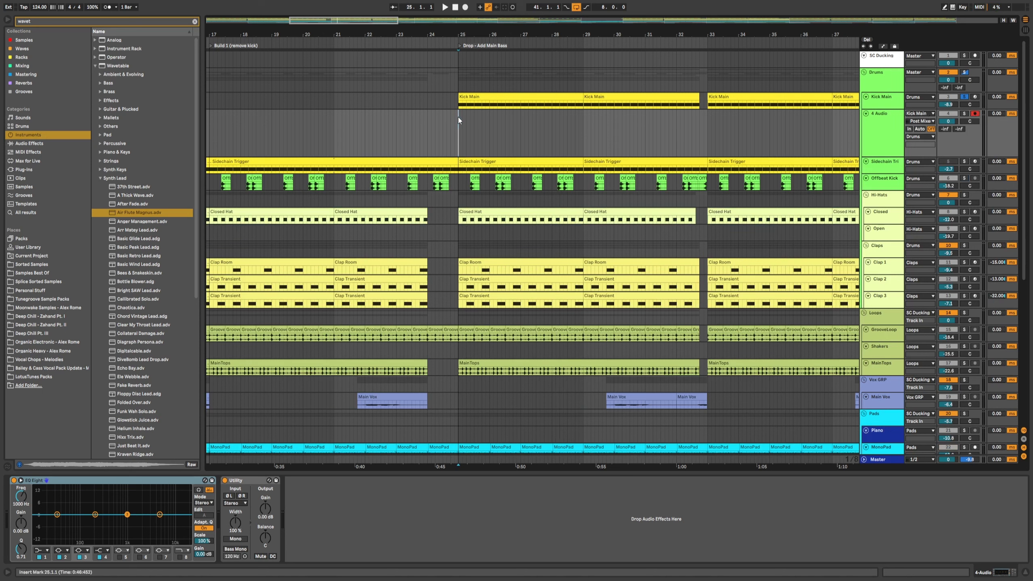
{"action": "left_click", "coordinate": [465, 8]}
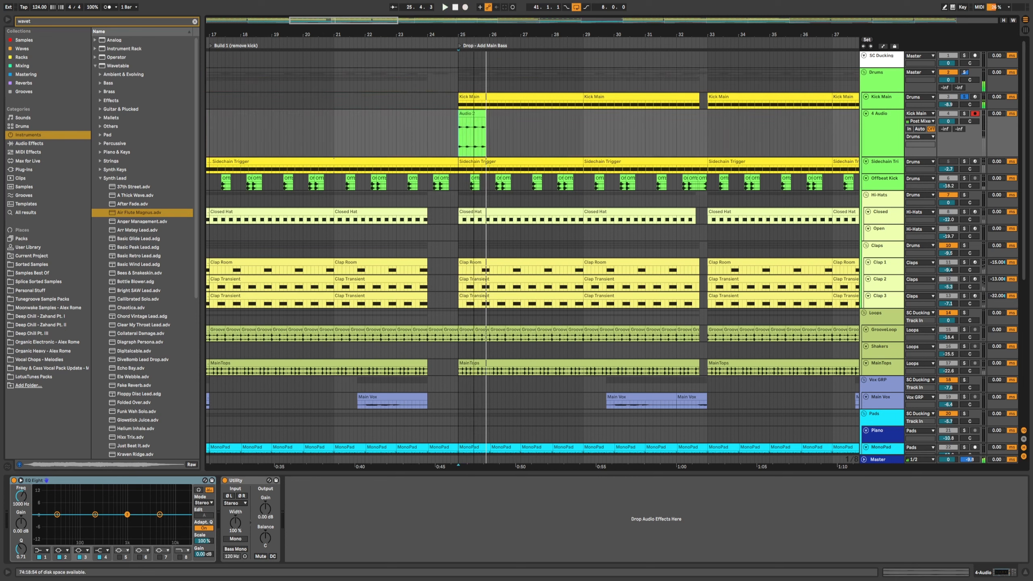
Step: Split the recorded audio clip near the start of bar 25 and delete the later part
{"action": "left_click_drag", "start_coordinate": [473, 34], "coordinate": [473, 77]}
{"action": "left_click", "coordinate": [449, 134]}
{"action": "key", "text": "ctrl+e"}
{"action": "left_click", "coordinate": [465, 115]}
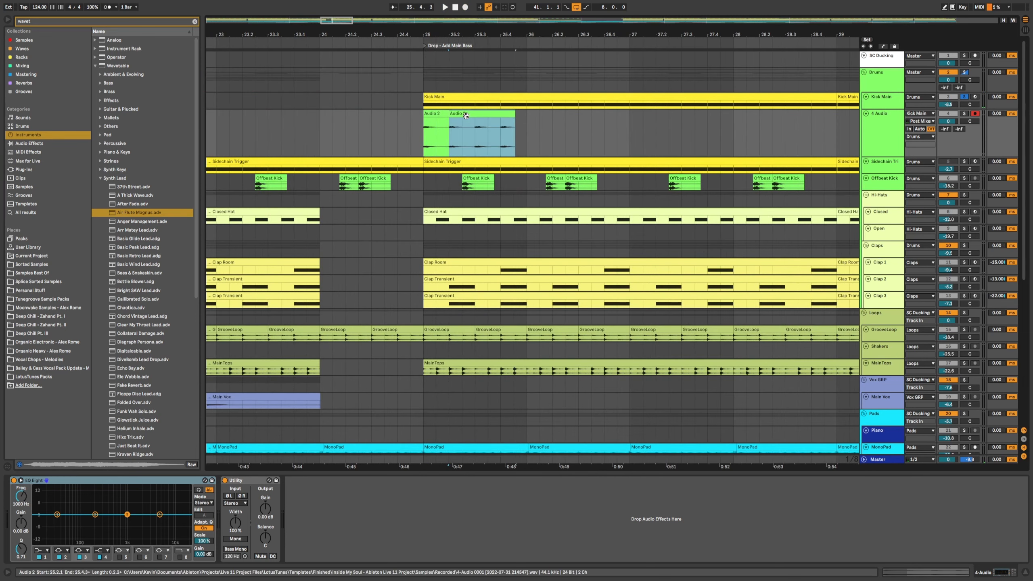
{"action": "key", "text": "Delete"}
{"action": "left_click", "coordinate": [443, 129]}
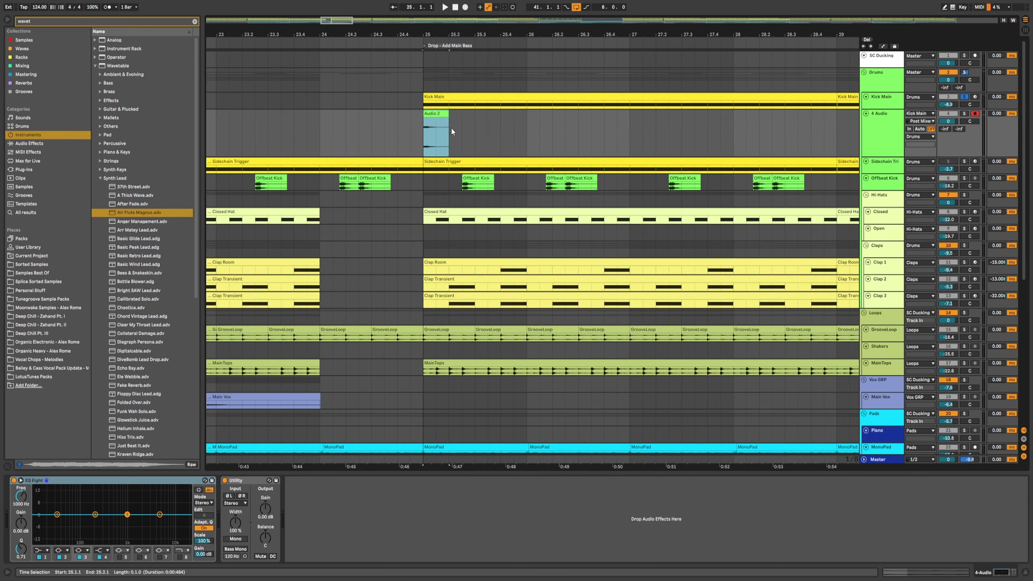
Step: Rearrange the resampled kick clips on the new audio track, moving and copying them across bars 25 to 26
{"action": "left_click_drag", "start_coordinate": [432, 113], "coordinate": [553, 122]}
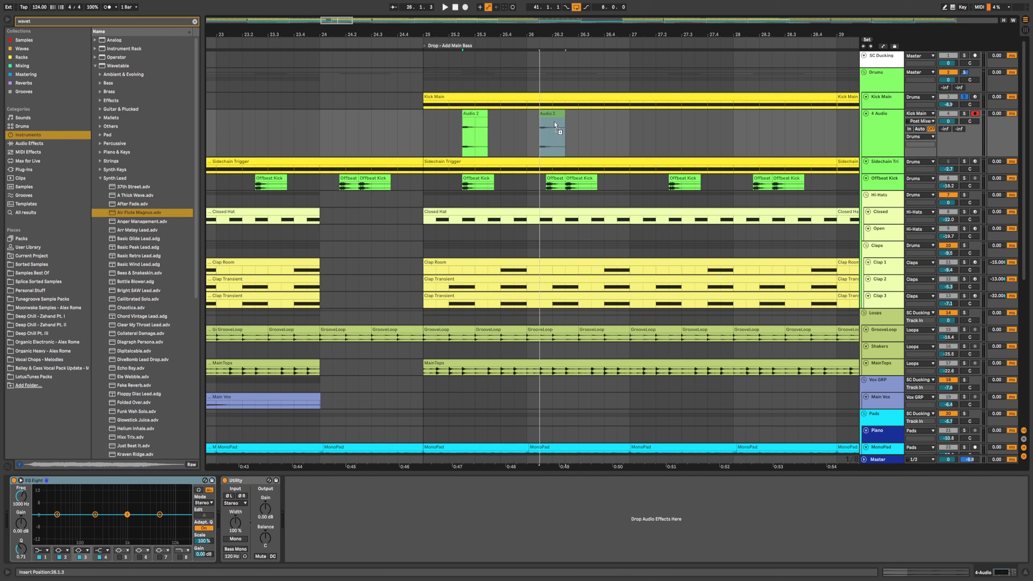
{"action": "right_click", "coordinate": [553, 122]}
{"action": "left_click", "coordinate": [589, 216]}
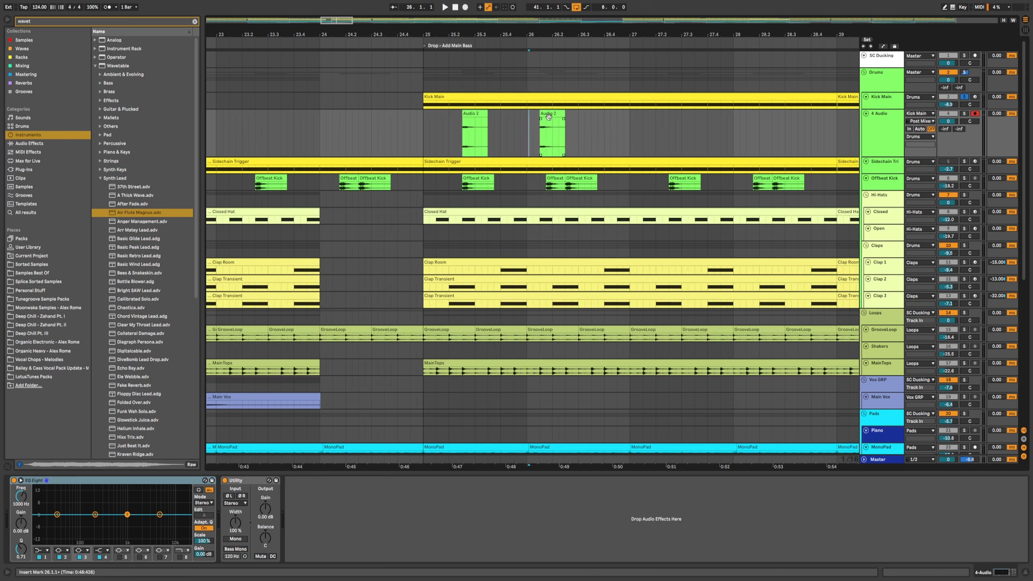
{"action": "left_click_drag", "start_coordinate": [555, 118], "coordinate": [572, 119]}
{"action": "left_click", "coordinate": [427, 123]}
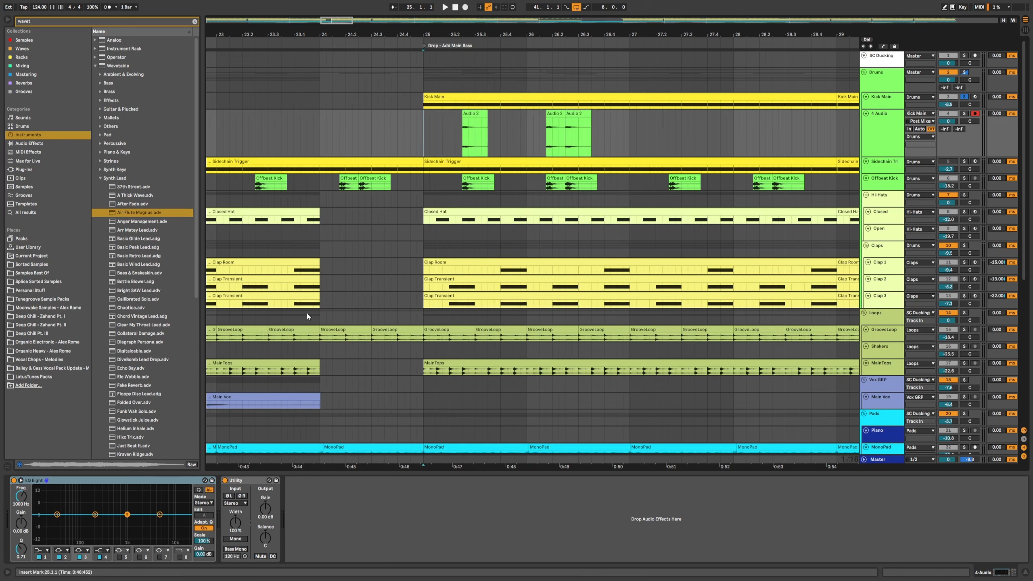
Step: Low-pass the resampled kick at about 133 Hz with EQ Eight and duplicate its clips during playback from bar 25
{"action": "left_click", "coordinate": [179, 557]}
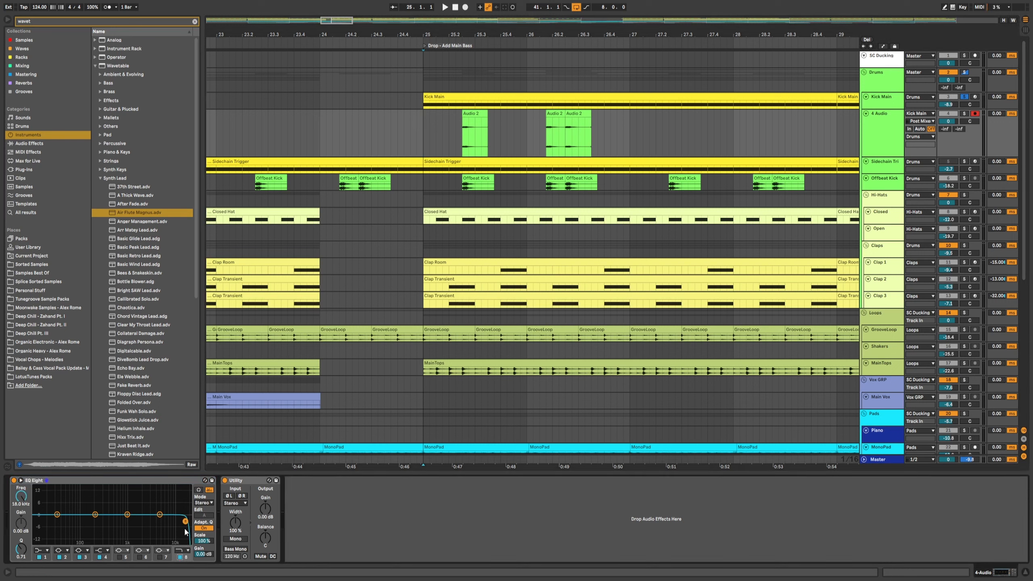
{"action": "left_click_drag", "start_coordinate": [185, 521], "coordinate": [83, 514]}
{"action": "left_click", "coordinate": [423, 123]}
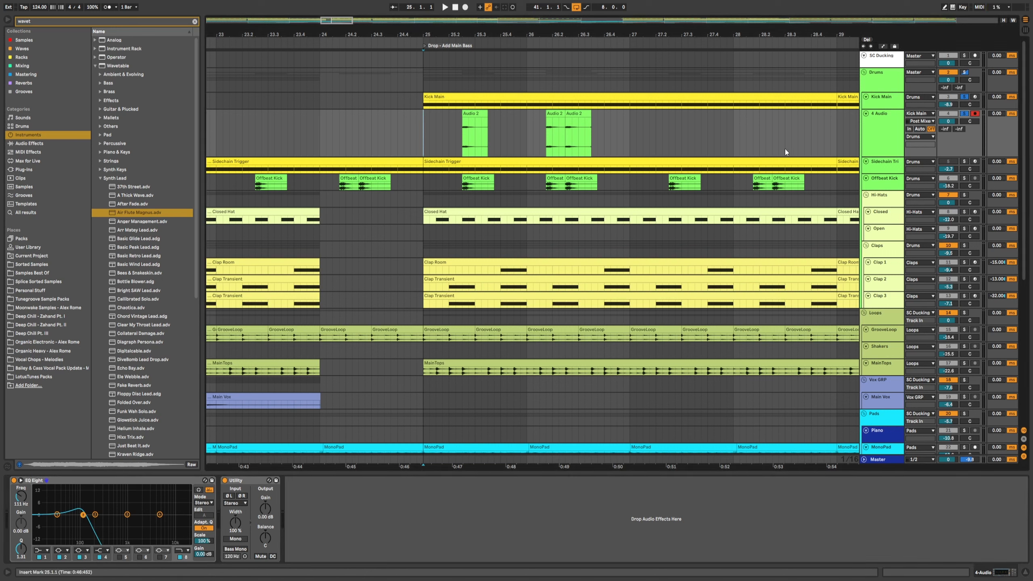
{"action": "key", "text": "space"}
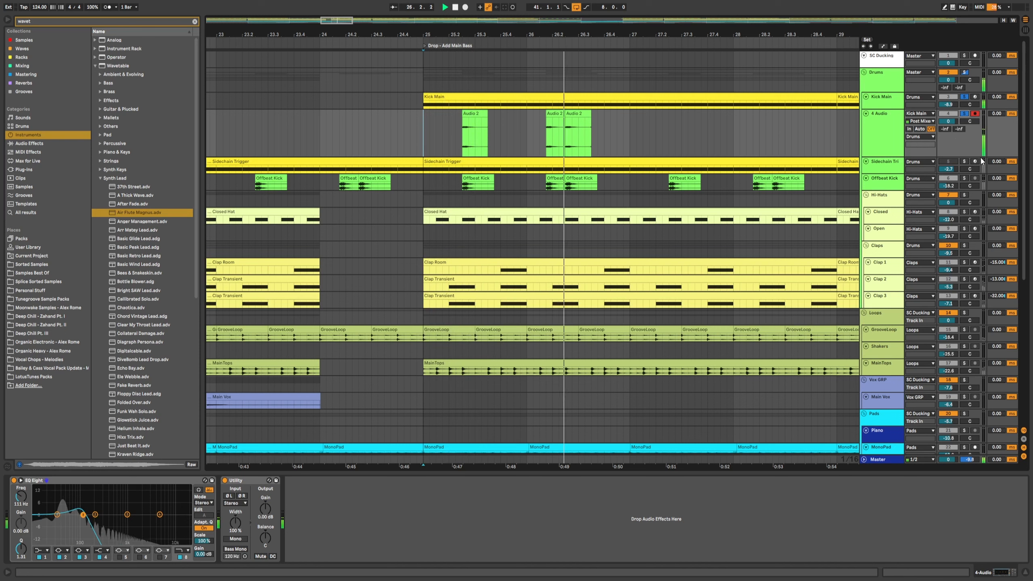
{"action": "key", "text": "ctrl+d"}
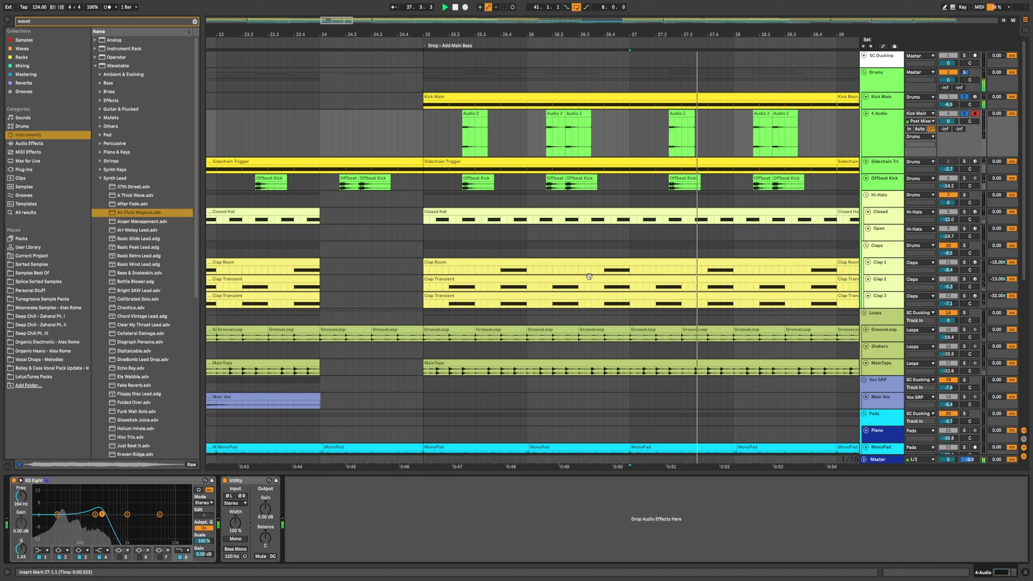
Step: Stop playback and delete the resampled 4 Audio track
{"action": "left_click", "coordinate": [871, 125]}
{"action": "key", "text": "space"}
{"action": "key", "text": "Delete"}
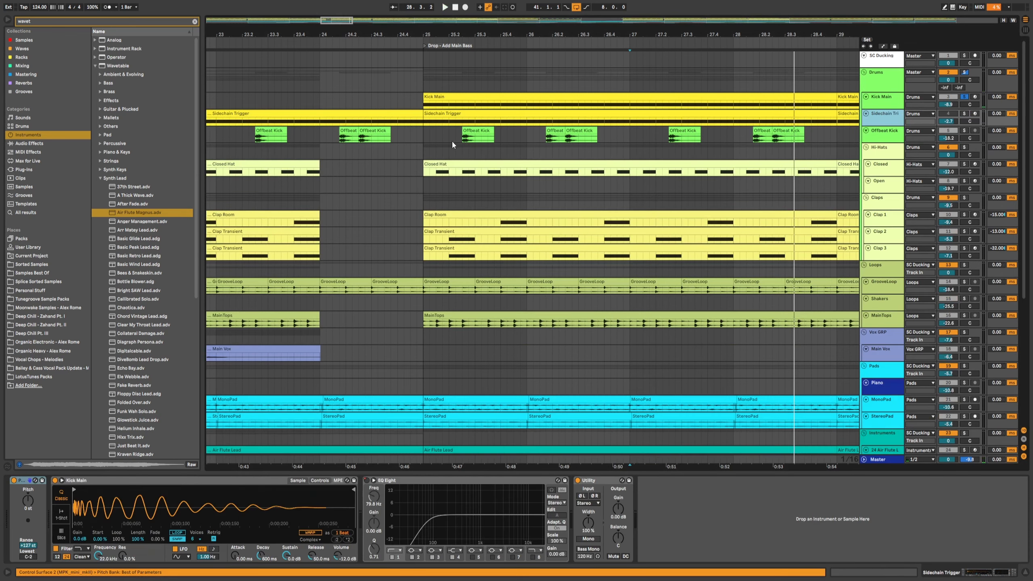
Step: Play the Offbeat Kick part around bar 25 and zoom out over the drop section
{"action": "left_click", "coordinate": [452, 140]}
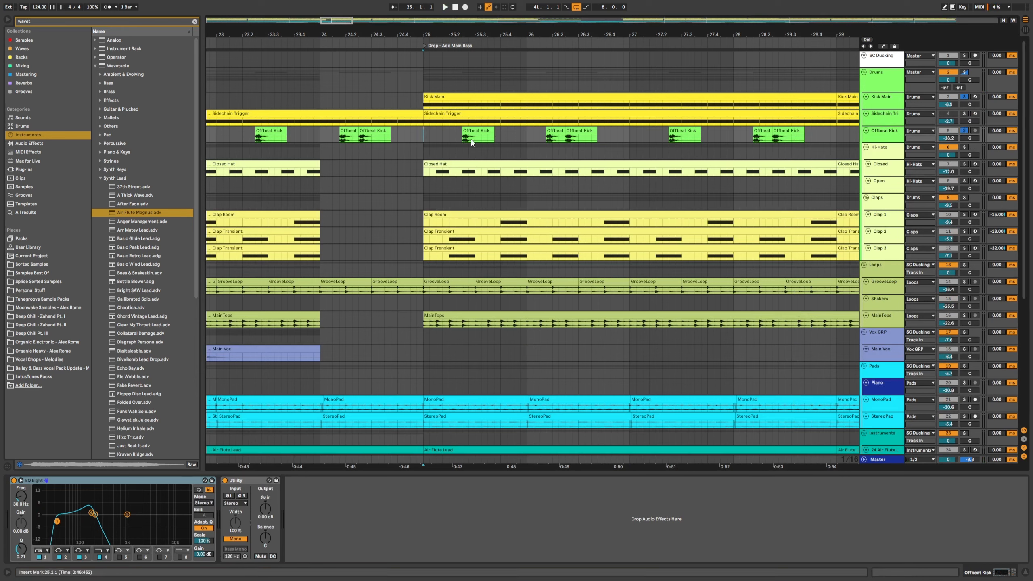
{"action": "key", "text": "space"}
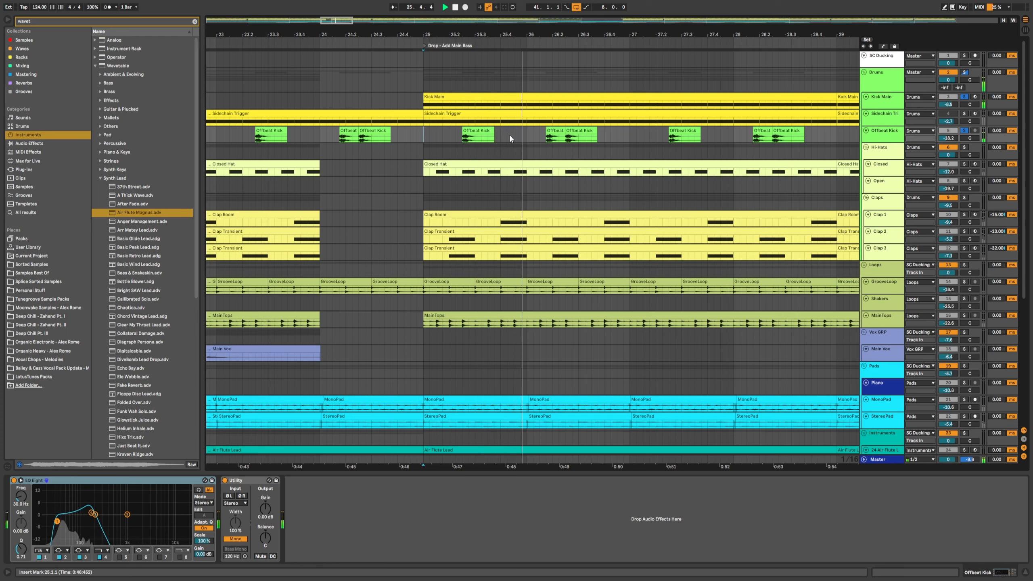
{"action": "key", "text": "space"}
{"action": "left_click_drag", "start_coordinate": [602, 32], "coordinate": [601, 14]}
{"action": "scroll", "coordinate": [572, 136], "scroll_direction": "down", "scroll_amount": 1}
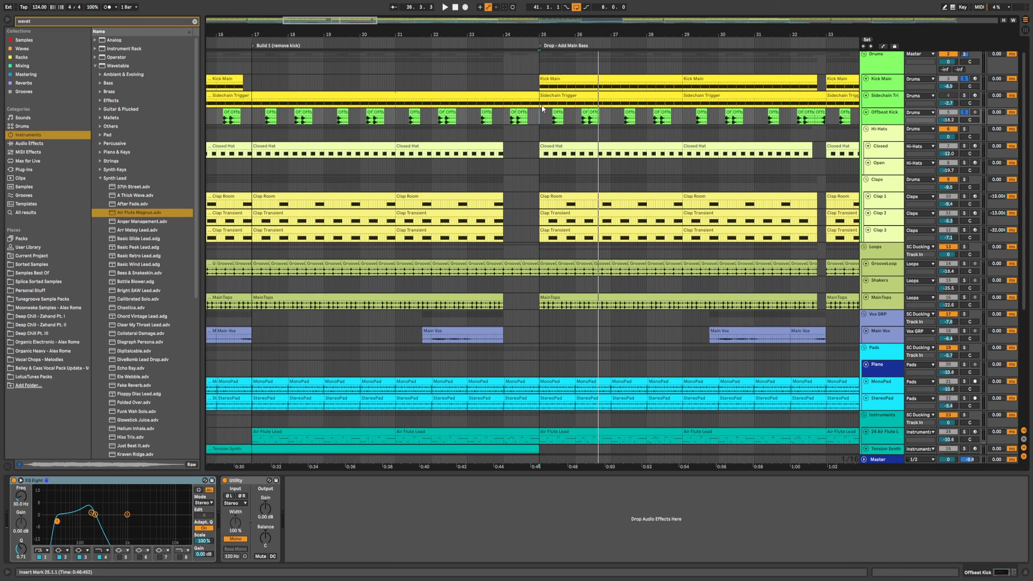
{"action": "left_click_drag", "start_coordinate": [553, 34], "coordinate": [492, 36]}
{"action": "scroll", "coordinate": [512, 164], "scroll_direction": "up", "scroll_amount": 1}
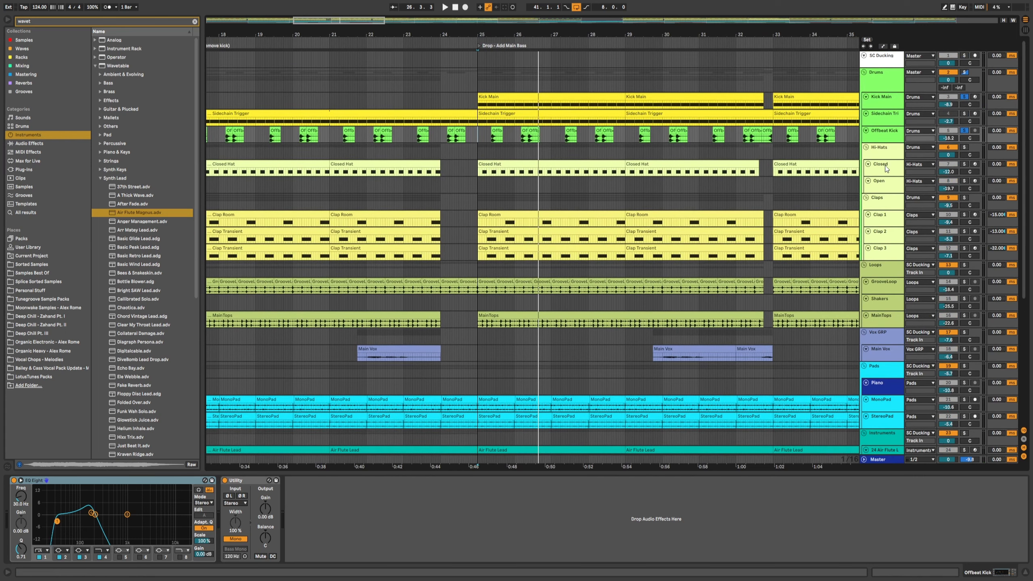
Step: Solo the Closed hat track, select its clip in the drop and audition it, undoing the last two changes
{"action": "left_click", "coordinate": [965, 164]}
{"action": "left_click", "coordinate": [561, 172]}
{"action": "key", "text": "space"}
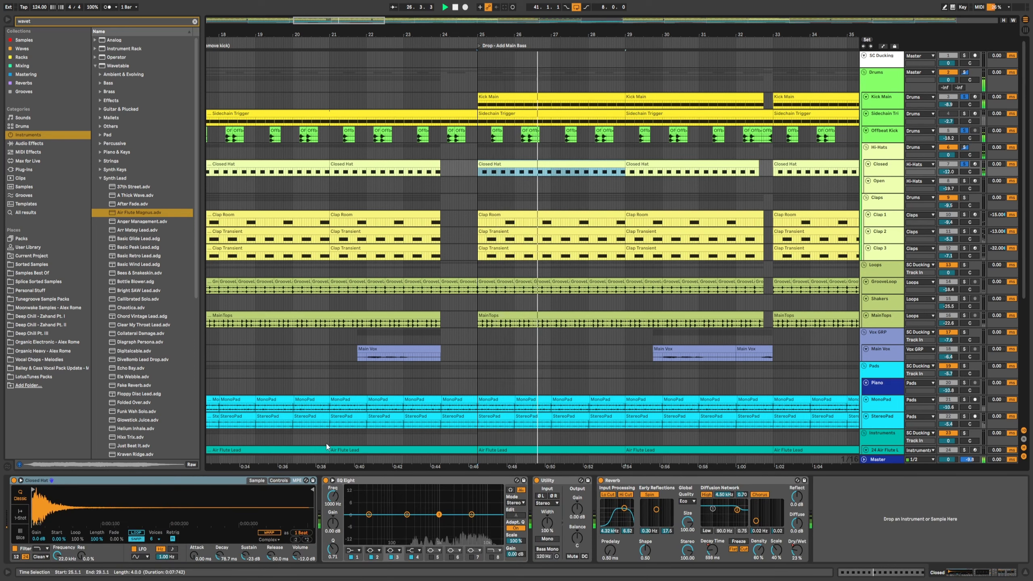
{"action": "key", "text": "space"}
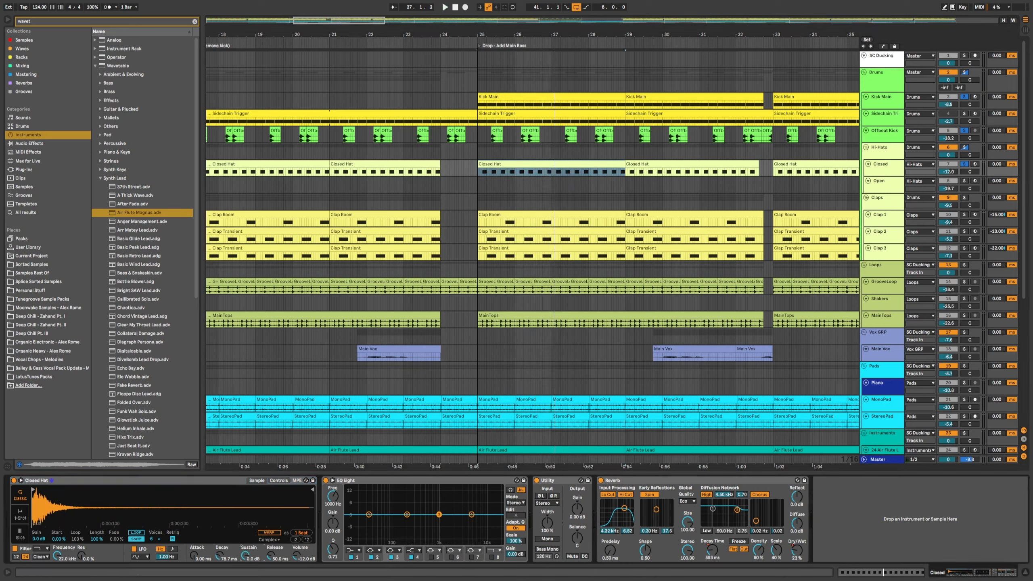
{"action": "key", "text": "space"}
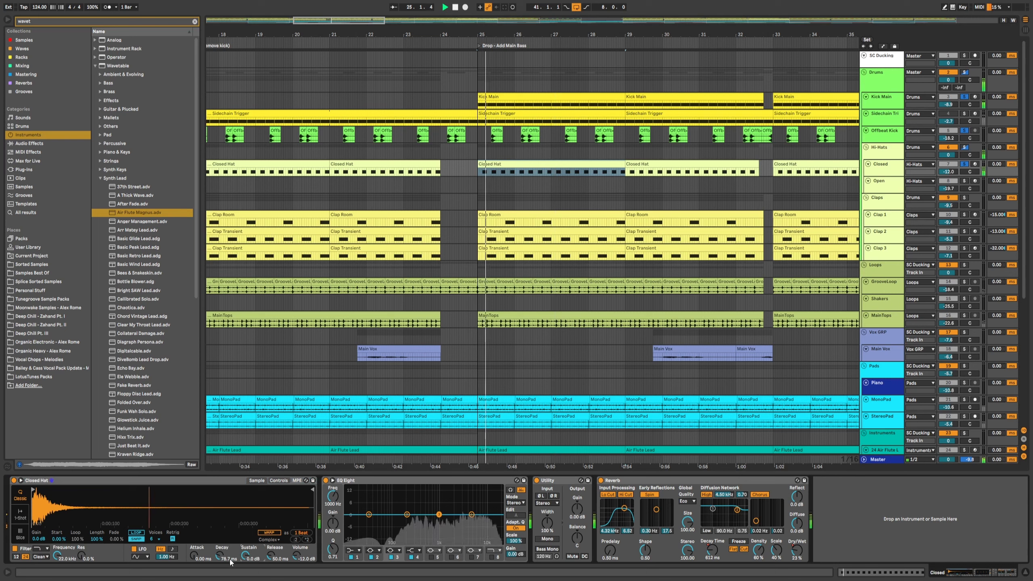
{"action": "key", "text": "space"}
{"action": "key", "text": "ctrl+z"}
{"action": "key", "text": "ctrl+z"}
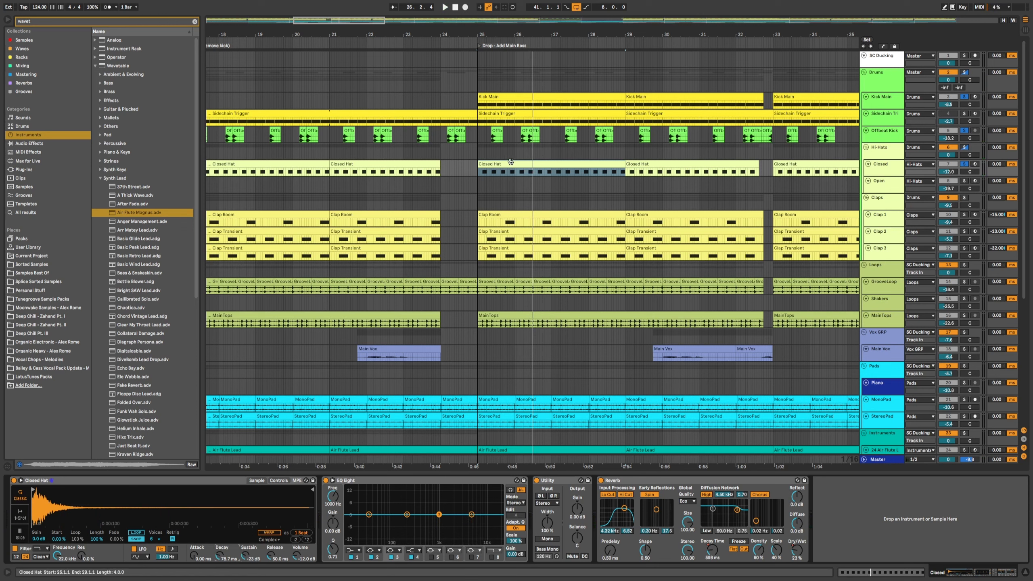
{"action": "key", "text": "space"}
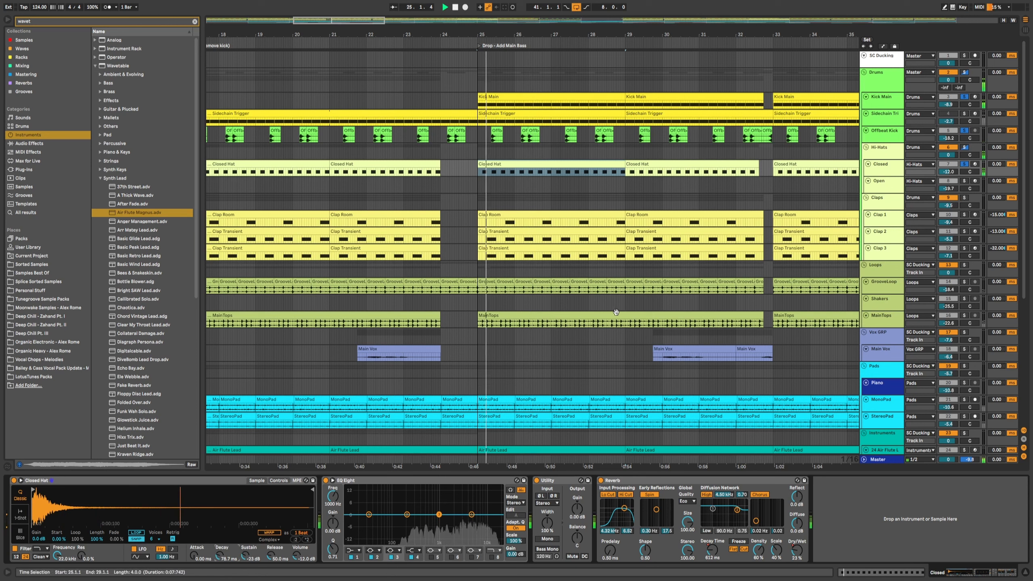
Step: Bypass and re-enable the Closed hat's Reverb during playback to compare the sound
{"action": "left_click", "coordinate": [601, 481]}
{"action": "key", "text": "space"}
{"action": "left_click", "coordinate": [601, 481]}
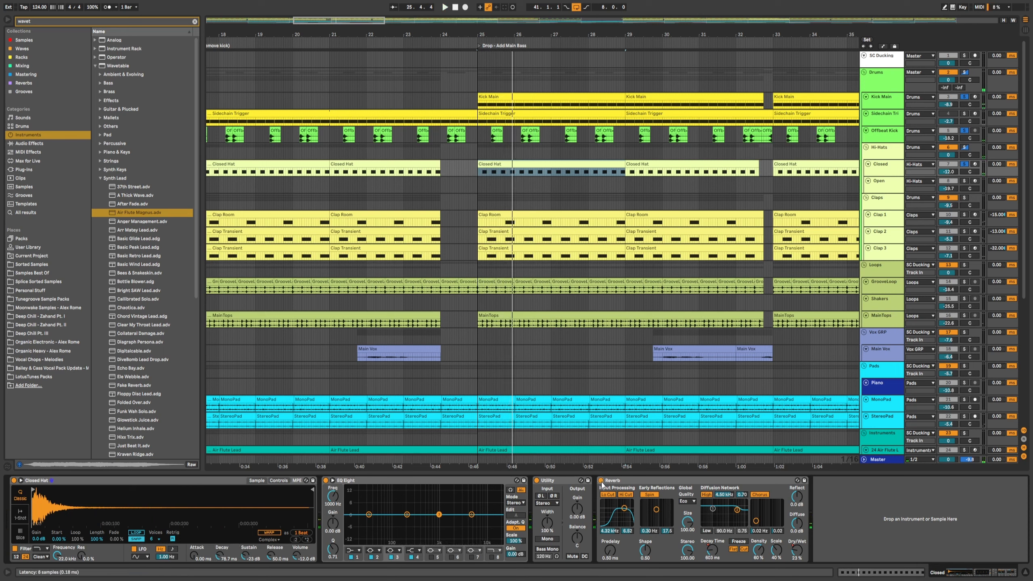
{"action": "left_click", "coordinate": [602, 481]}
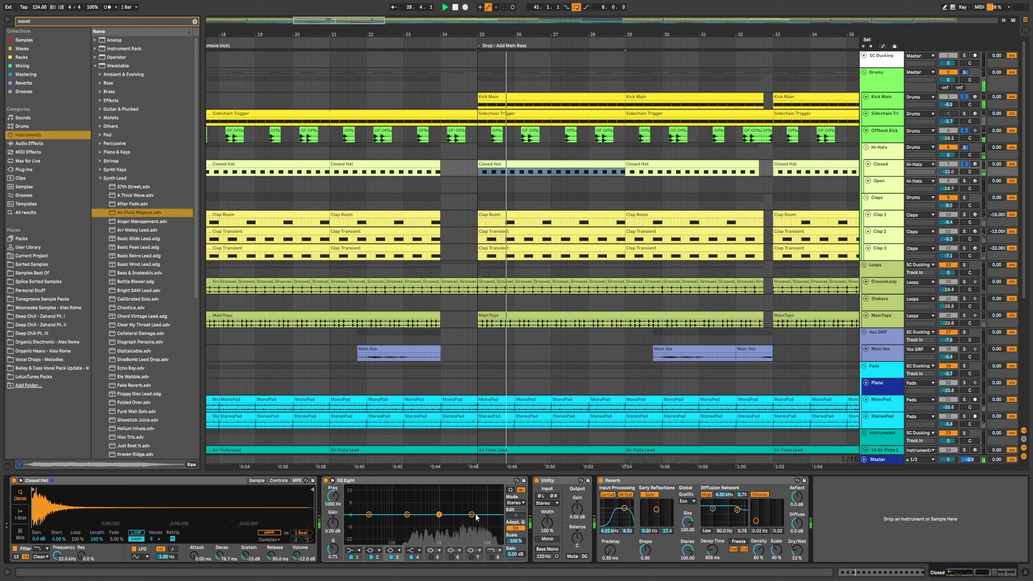
Step: Add a high-pass cut at about 205 Hz in the Closed hat's EQ Eight
{"action": "left_click", "coordinate": [351, 550]}
{"action": "left_click", "coordinate": [353, 505]}
{"action": "left_click_drag", "start_coordinate": [368, 520], "coordinate": [416, 521]}
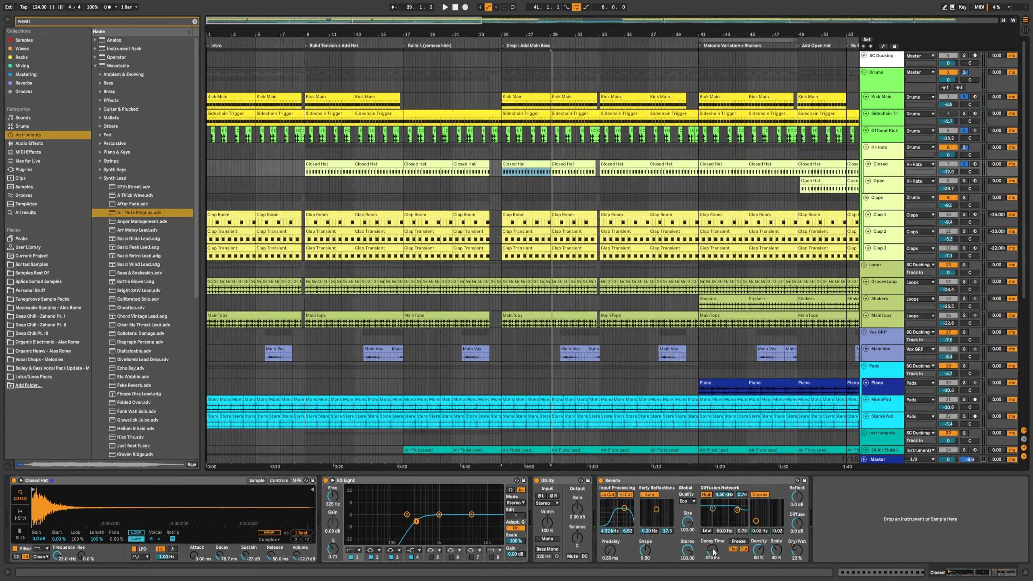
Step: Show the automation lanes and play the arrangement from bar 23
{"action": "key", "text": "a"}
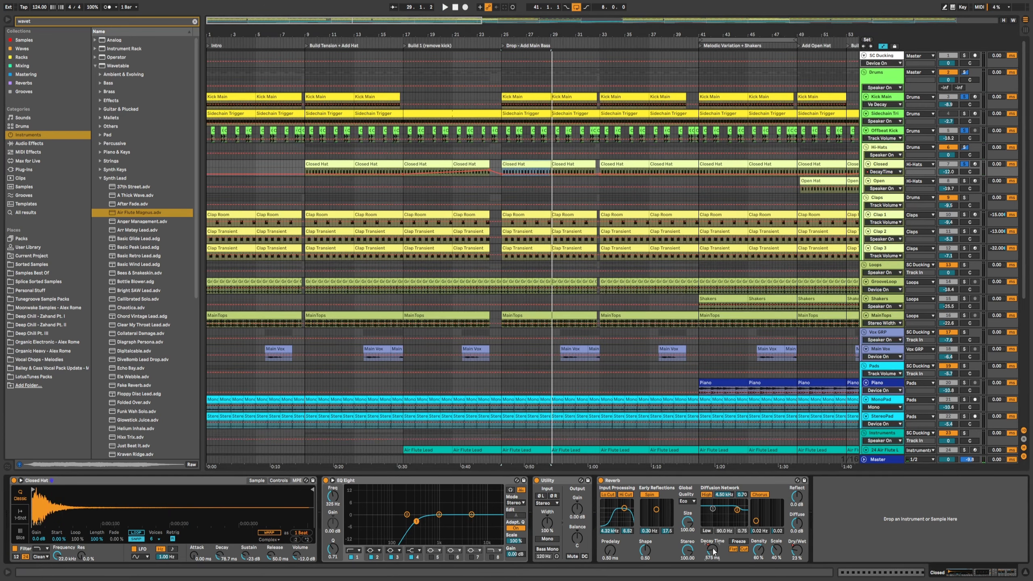
{"action": "left_click", "coordinate": [477, 146]}
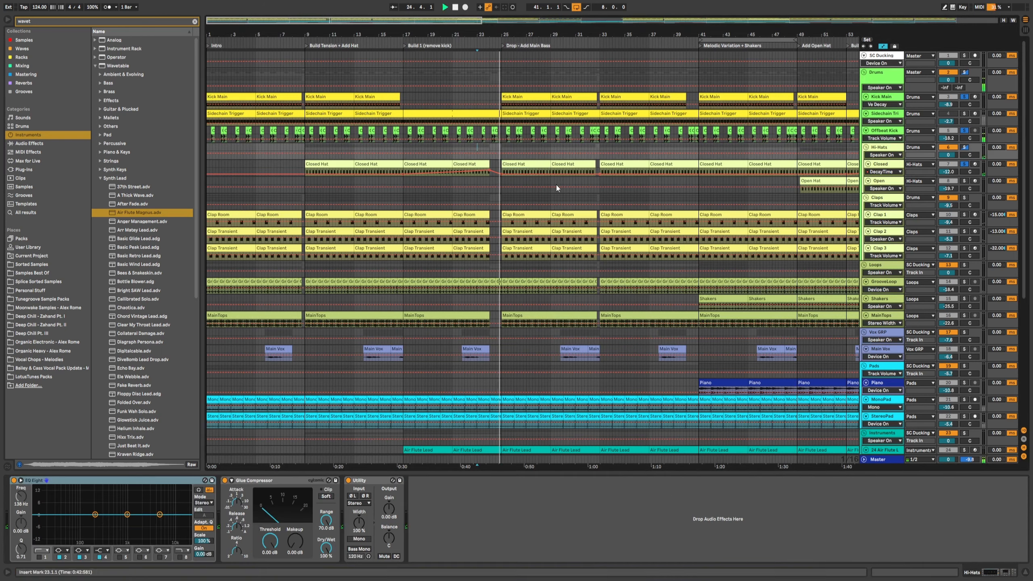
{"action": "key", "text": "space"}
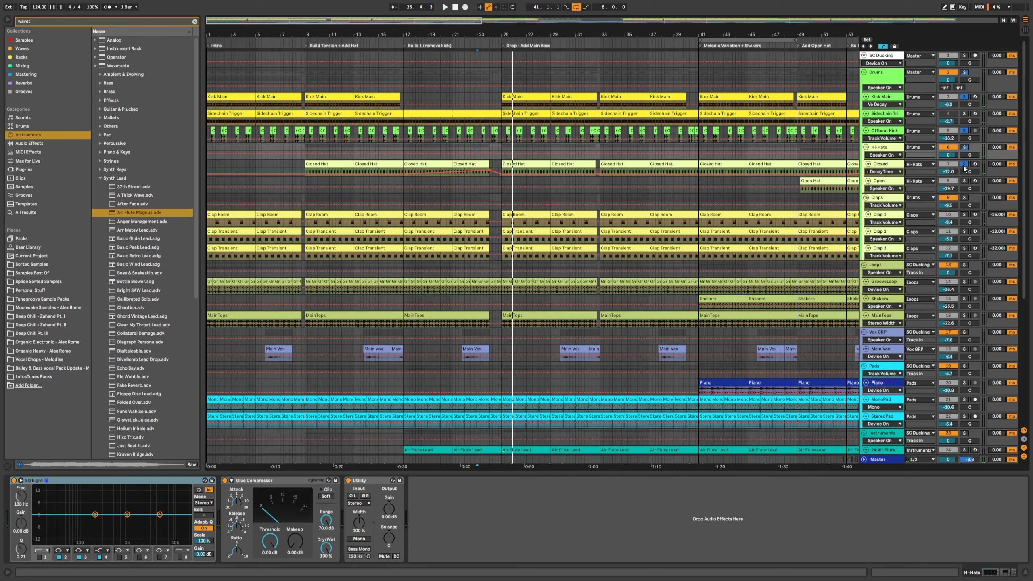
Step: Solo the Claps group, hide automation, and play the Clap Room clip in the drop
{"action": "left_click", "coordinate": [963, 197]}
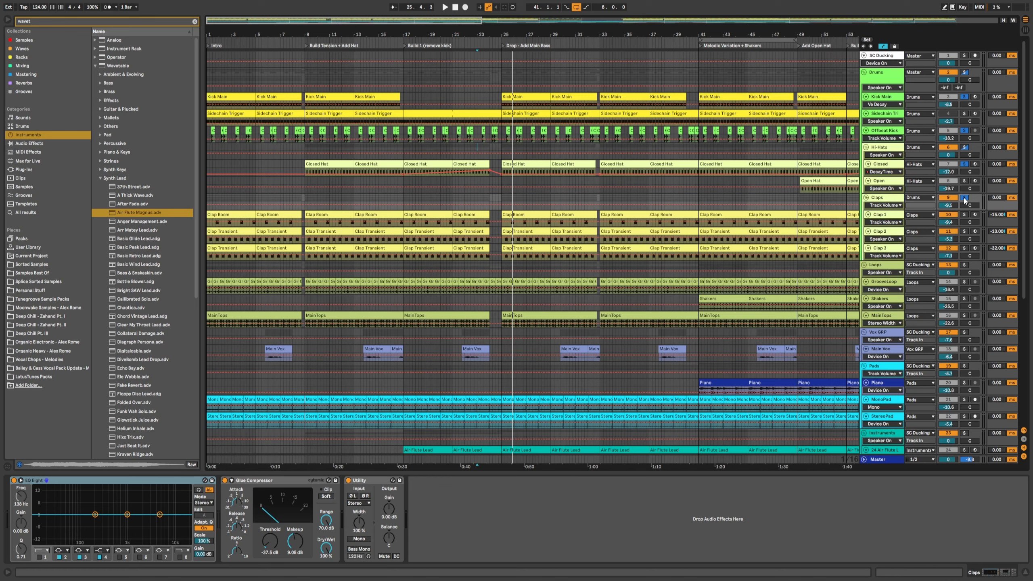
{"action": "key", "text": "a"}
{"action": "left_click", "coordinate": [535, 214]}
{"action": "left_click_drag", "start_coordinate": [519, 37], "coordinate": [504, 42]}
{"action": "key", "text": "space"}
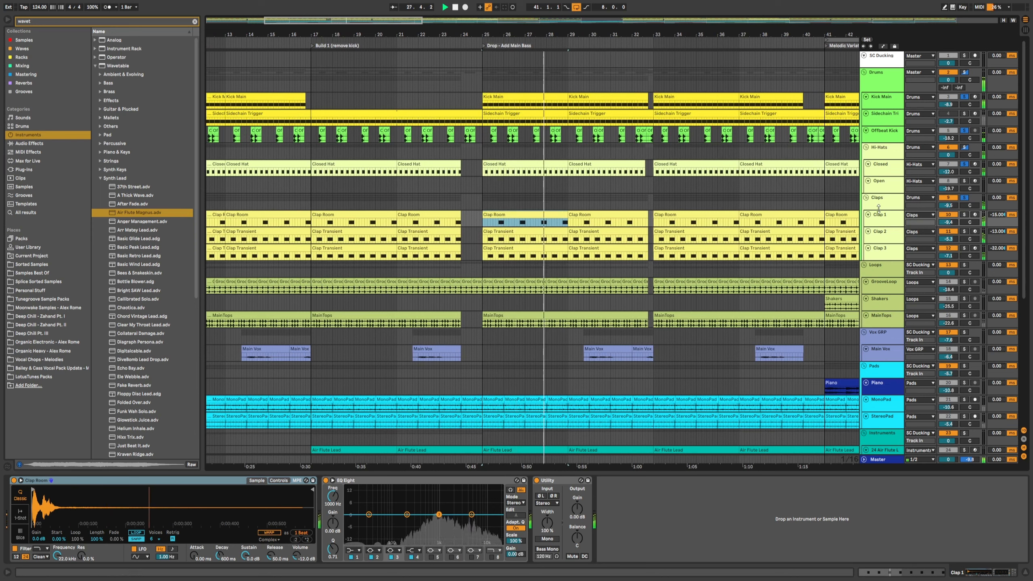
Step: Solo Clap 1 and then Clap 2 to audition each clap layer in the drop
{"action": "left_click", "coordinate": [900, 214]}
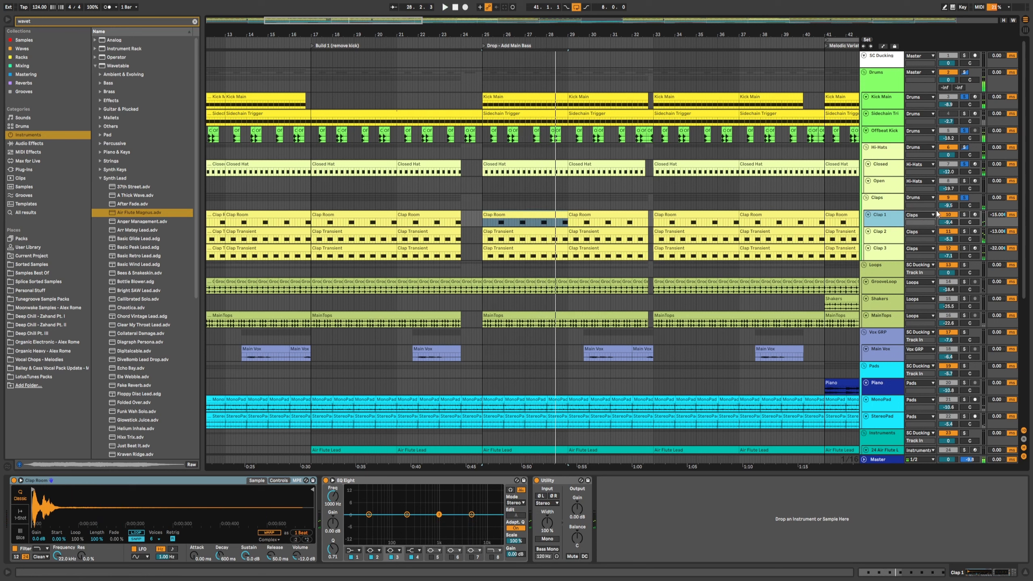
{"action": "left_click", "coordinate": [964, 215]}
{"action": "left_click", "coordinate": [497, 224]}
{"action": "key", "text": "space"}
{"action": "left_click", "coordinate": [964, 231]}
{"action": "left_click", "coordinate": [868, 231]}
{"action": "left_click", "coordinate": [868, 231]}
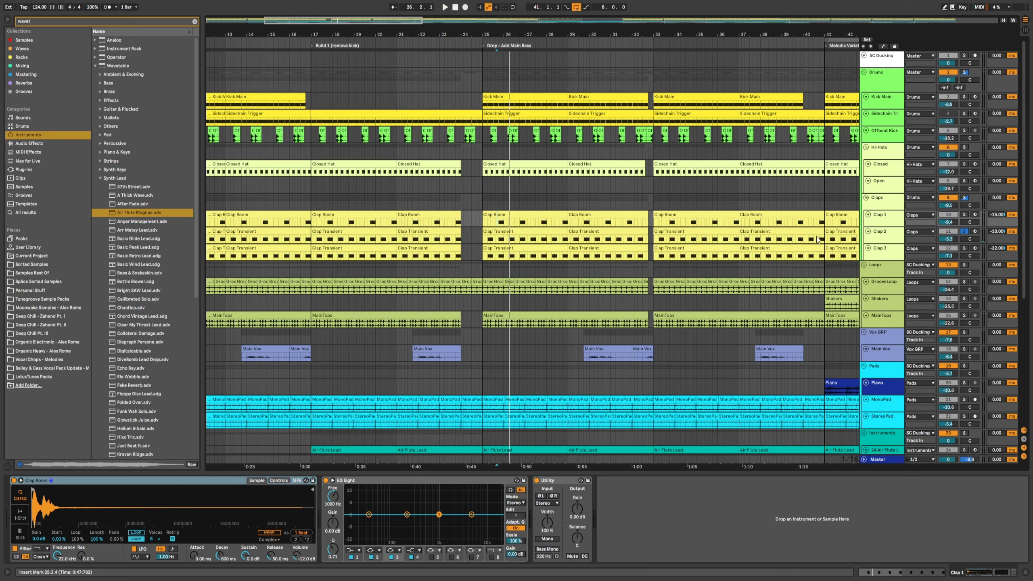
Step: Solo Clap 3 and audition it, then switch the solo back to Clap 2
{"action": "left_click", "coordinate": [964, 247]}
{"action": "key", "text": "space"}
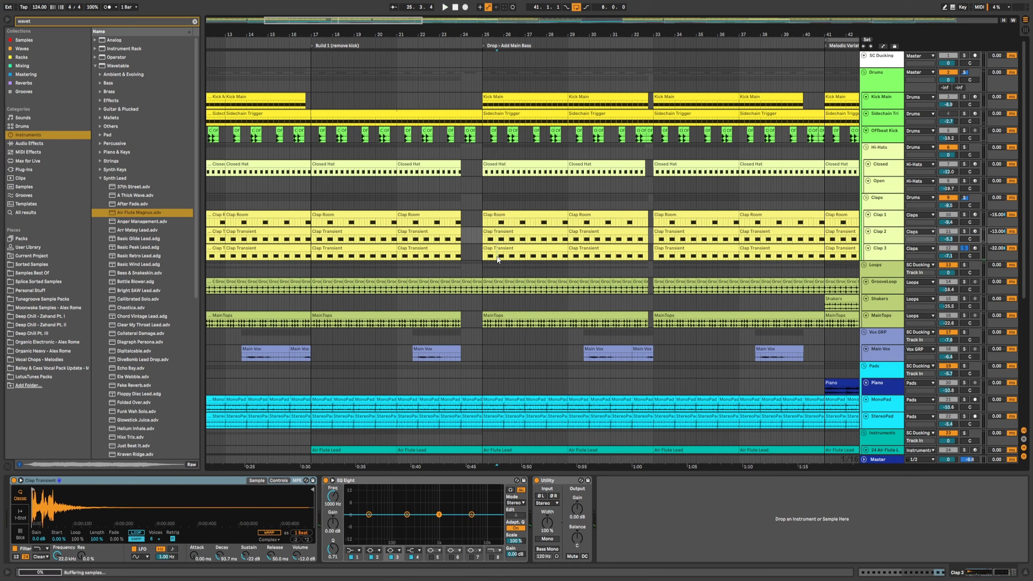
{"action": "left_click", "coordinate": [498, 258]}
{"action": "key", "text": "space"}
{"action": "left_click", "coordinate": [965, 231], "text": "ctrl"}
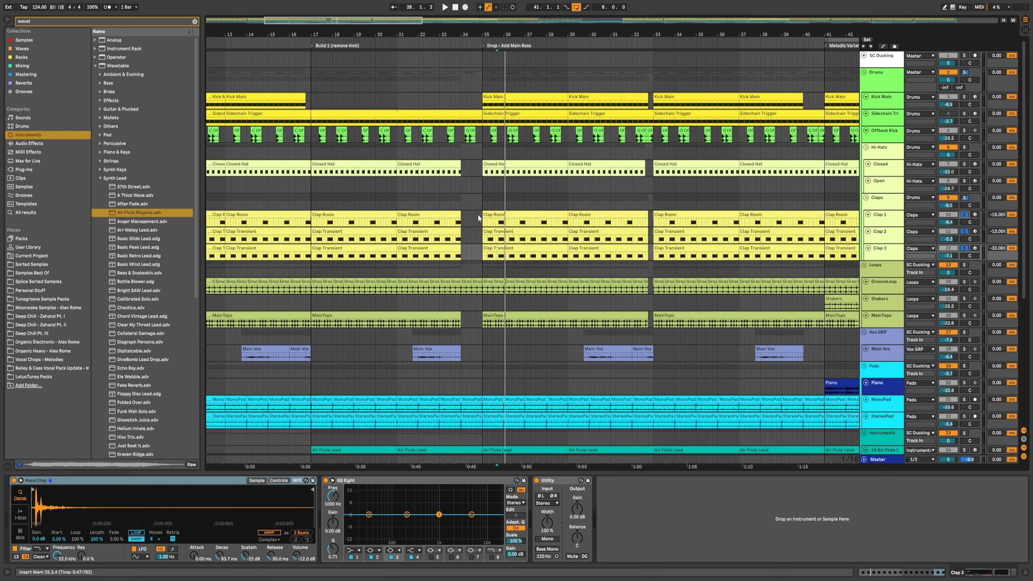
Step: Audition the clap layers together and toggle the Hi-Hats solo while replaying the drop
{"action": "left_click", "coordinate": [480, 202]}
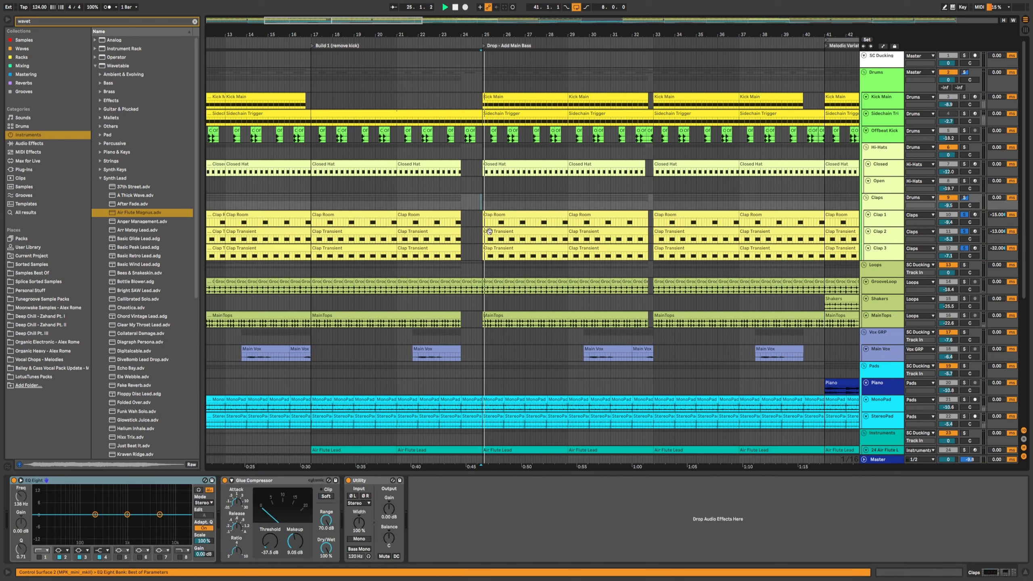
{"action": "left_click", "coordinate": [498, 223]}
{"action": "key", "text": "space"}
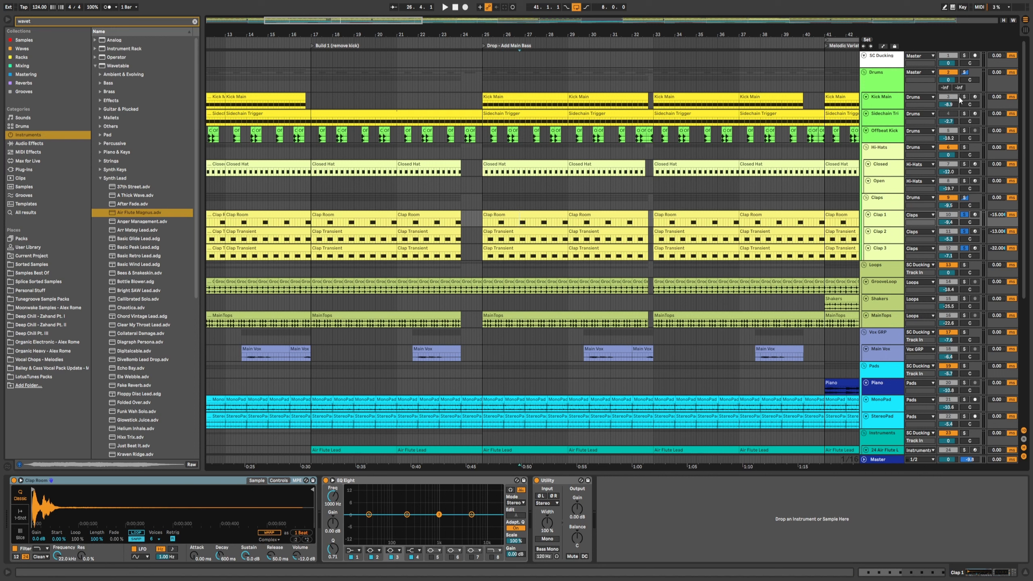
{"action": "left_click", "coordinate": [965, 149]}
{"action": "key", "text": "space"}
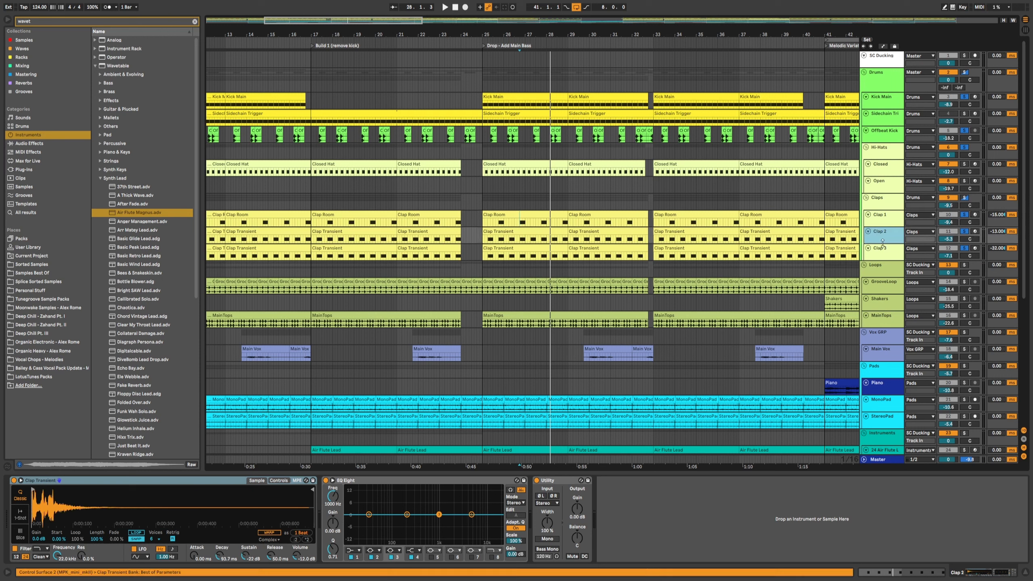
{"action": "left_click", "coordinate": [884, 256]}
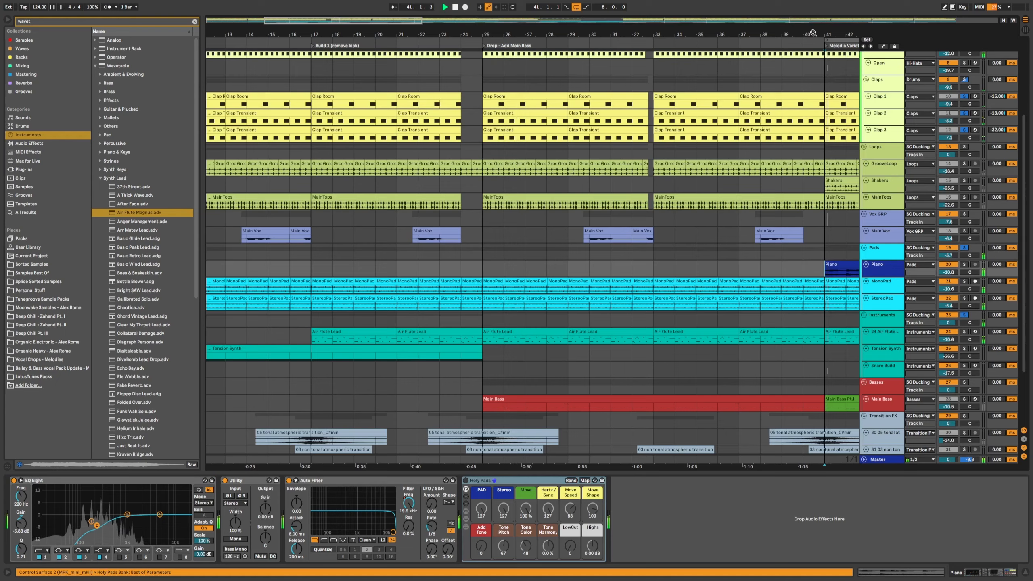
{"action": "key", "text": "space"}
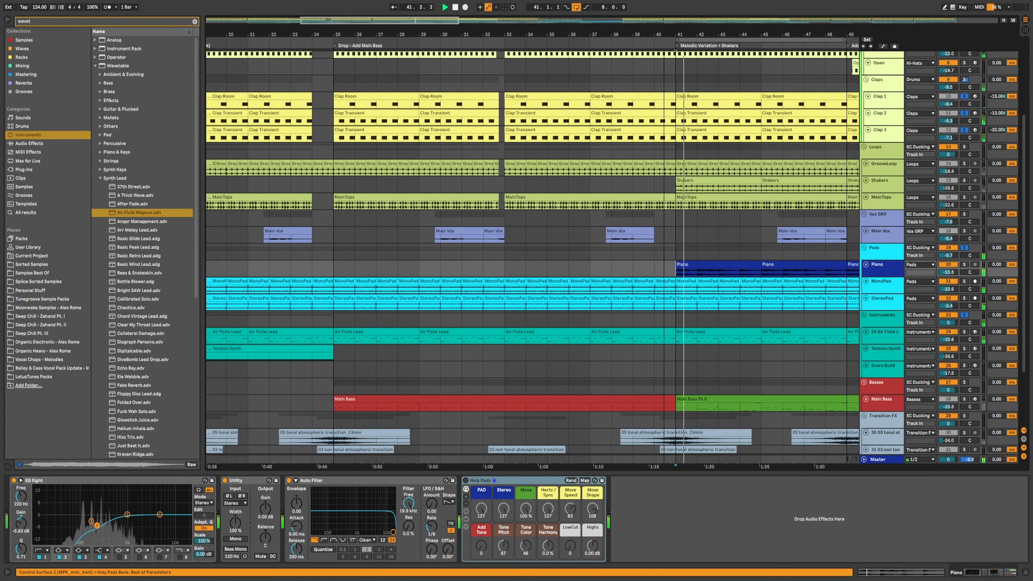
{"action": "scroll", "coordinate": [642, 33], "scroll_direction": "up", "scroll_amount": 1}
{"action": "left_click_drag", "start_coordinate": [712, 34], "coordinate": [593, 34]}
{"action": "scroll", "coordinate": [613, 252], "scroll_direction": "up", "scroll_amount": 2}
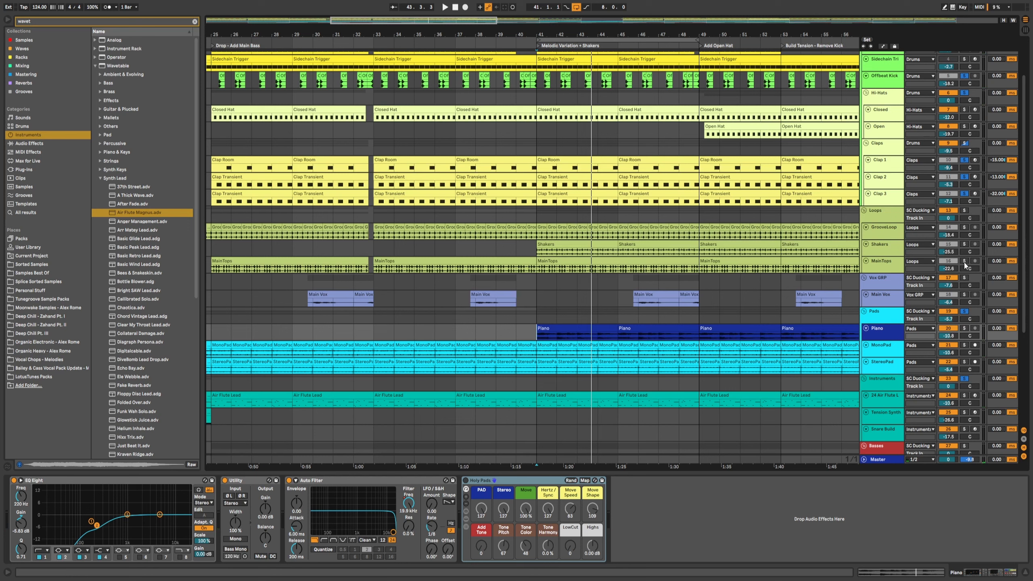
Step: Solo the MainTops track and play the arrangement from the drop
{"action": "left_click", "coordinate": [589, 261]}
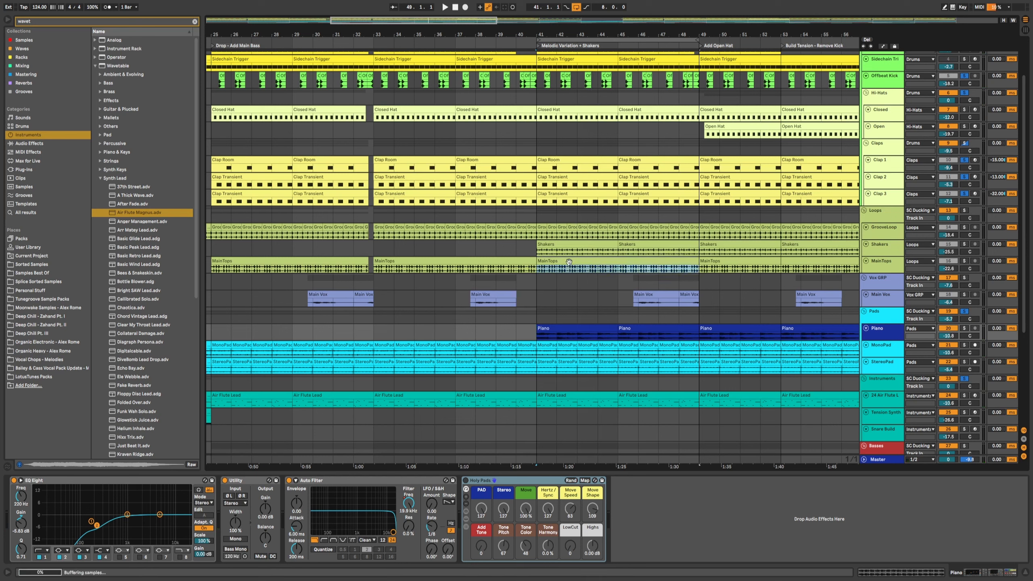
{"action": "left_click", "coordinate": [964, 312]}
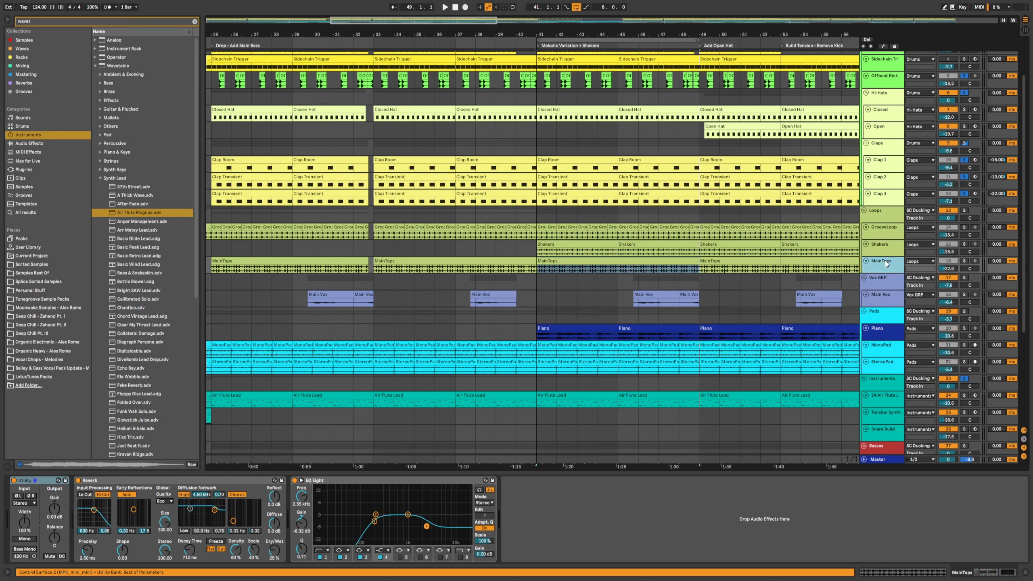
{"action": "left_click", "coordinate": [963, 260]}
{"action": "key", "text": "space"}
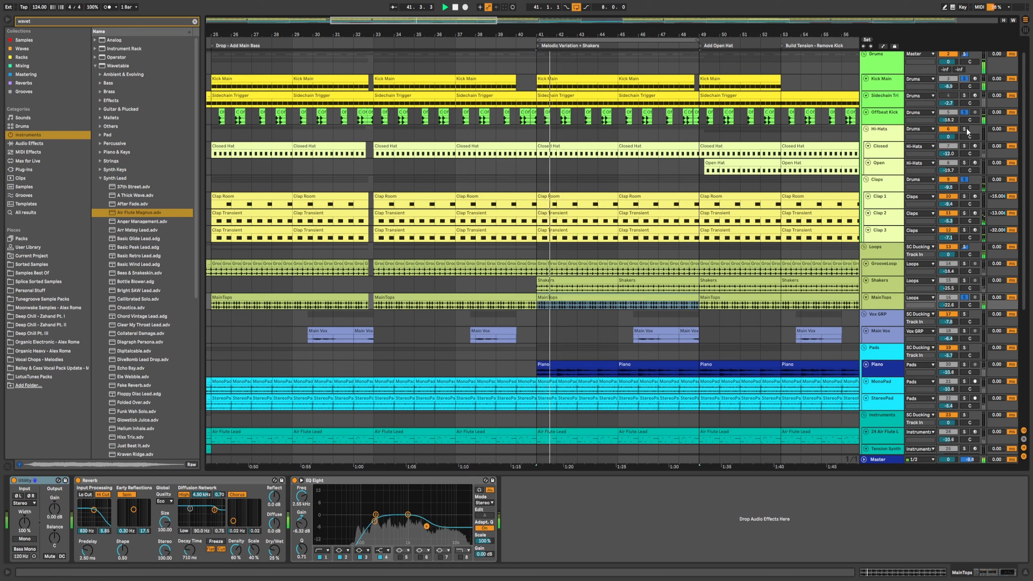
Step: Release the Hi-Hats solo and solo MainTops again while auditioning its clip in the drop
{"action": "left_click", "coordinate": [964, 129]}
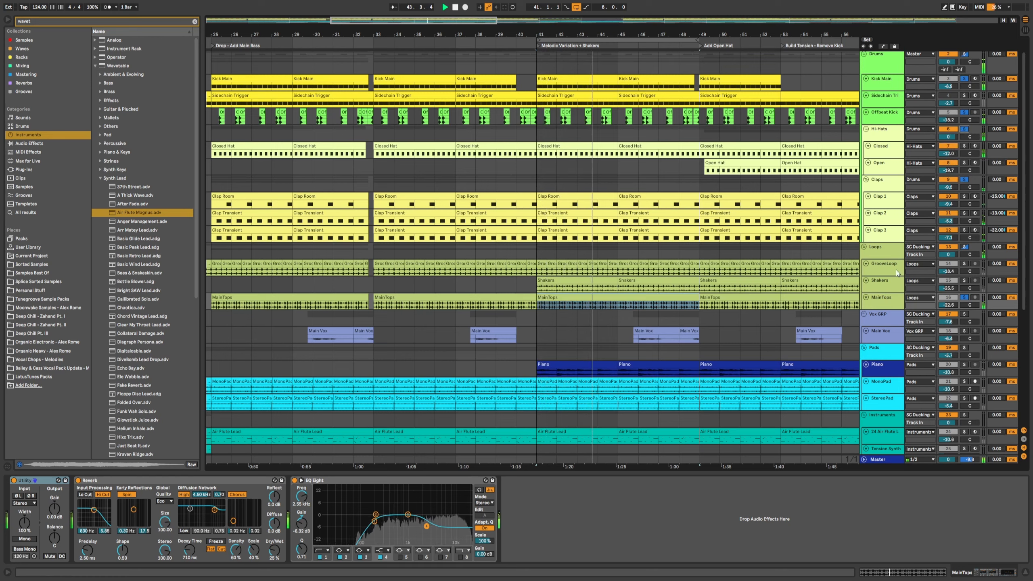
{"action": "left_click", "coordinate": [885, 299]}
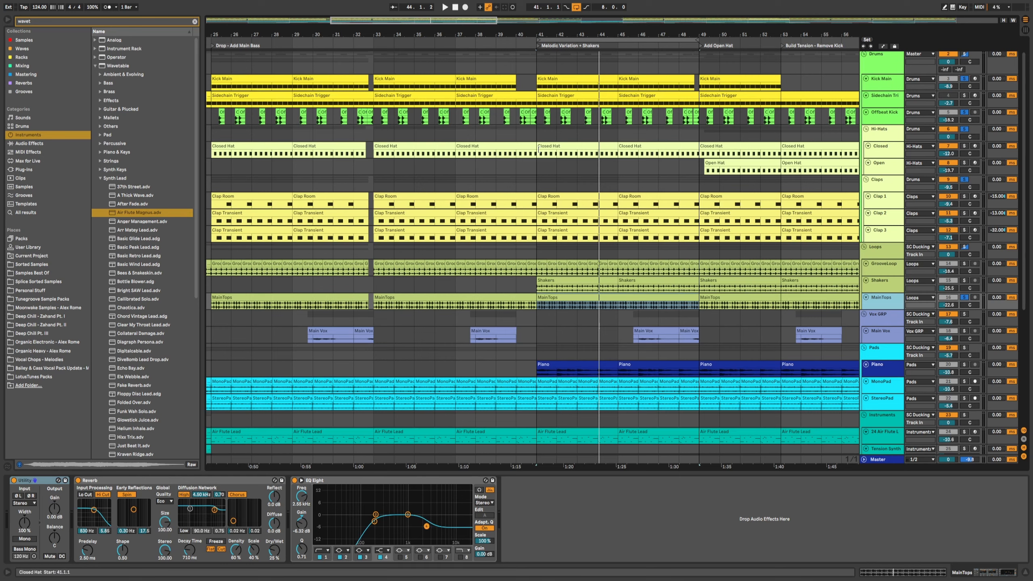
{"action": "left_click", "coordinate": [553, 145]}
{"action": "left_click", "coordinate": [585, 301]}
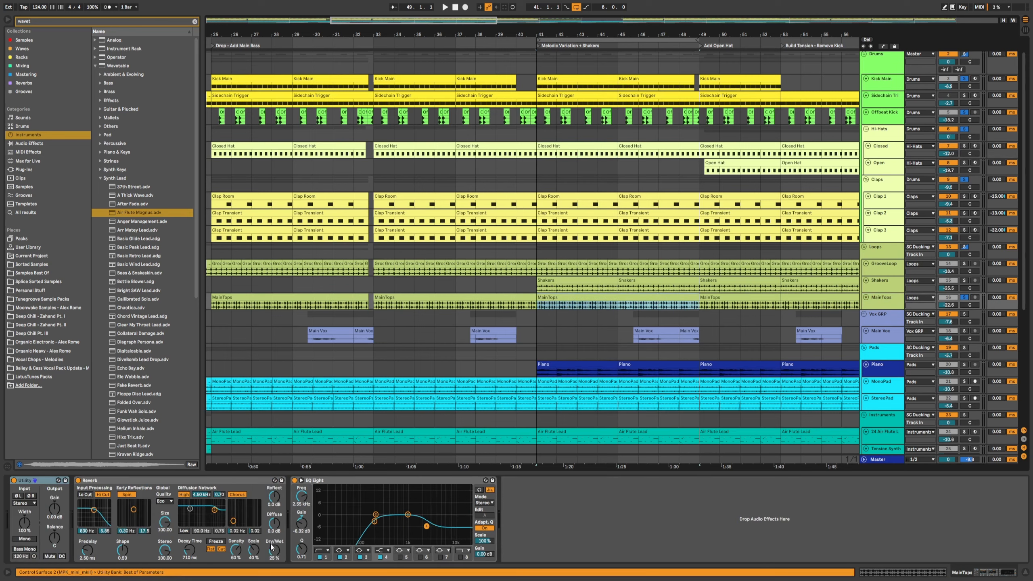
{"action": "left_click", "coordinate": [133, 483]}
{"action": "left_click", "coordinate": [964, 298]}
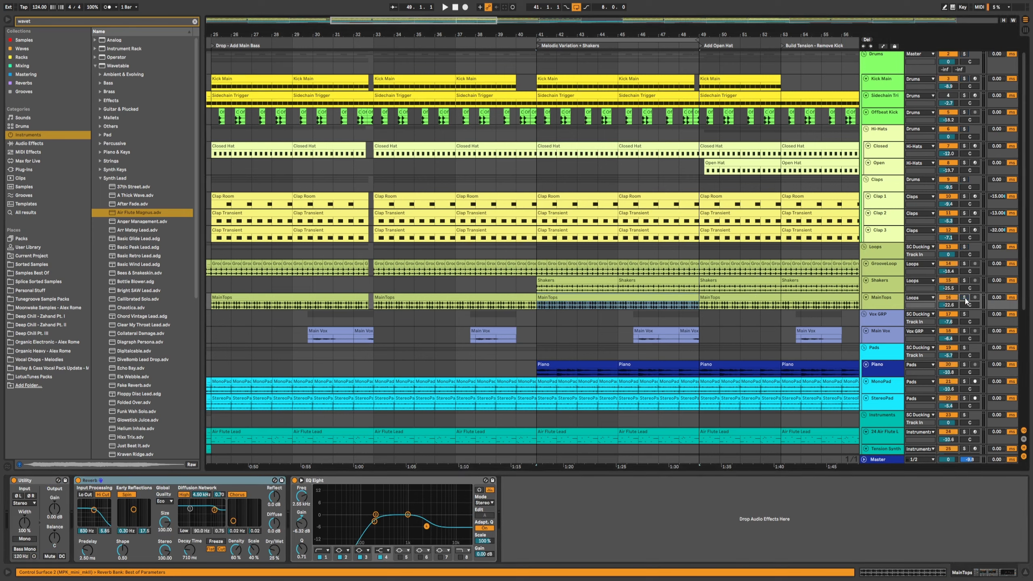
Step: Toggle MainTops' Reverb and EQ Eight devices off and on while replaying the drop
{"action": "left_click", "coordinate": [79, 480]}
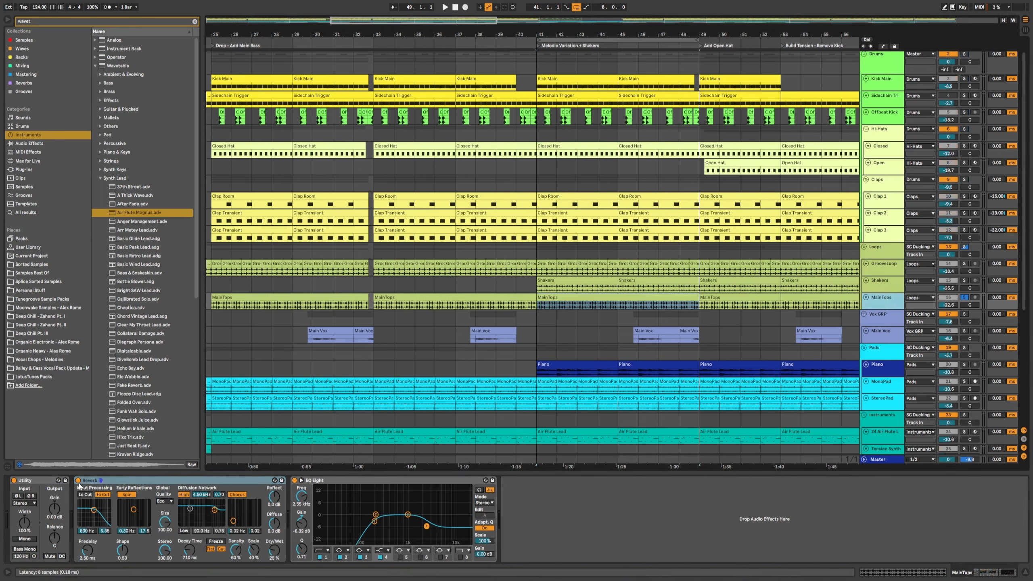
{"action": "left_click", "coordinate": [294, 481]}
{"action": "key", "text": "space"}
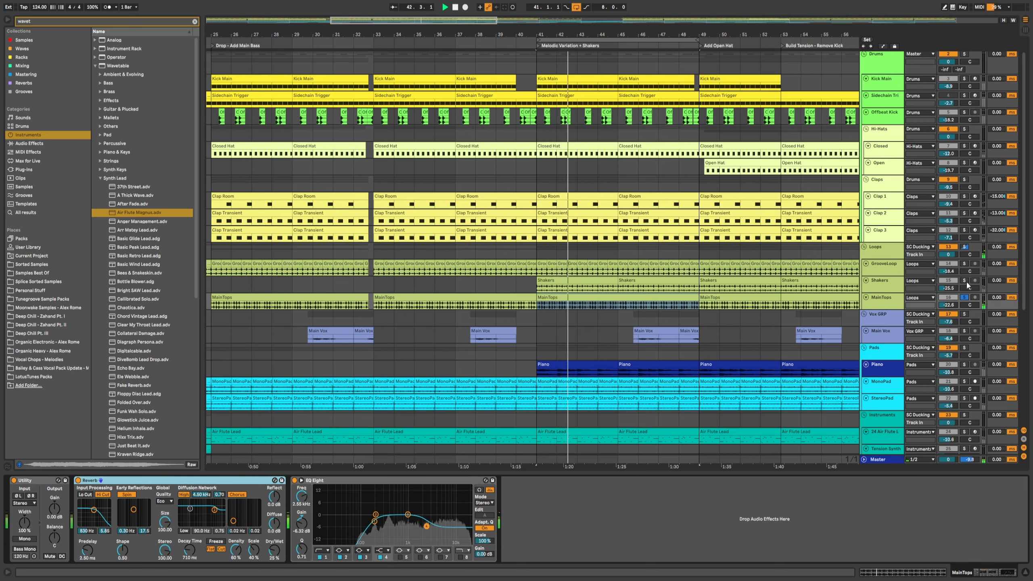
Step: Solo the GrooveLoop track and toggle its Erosion device while replaying the section
{"action": "left_click", "coordinate": [886, 269]}
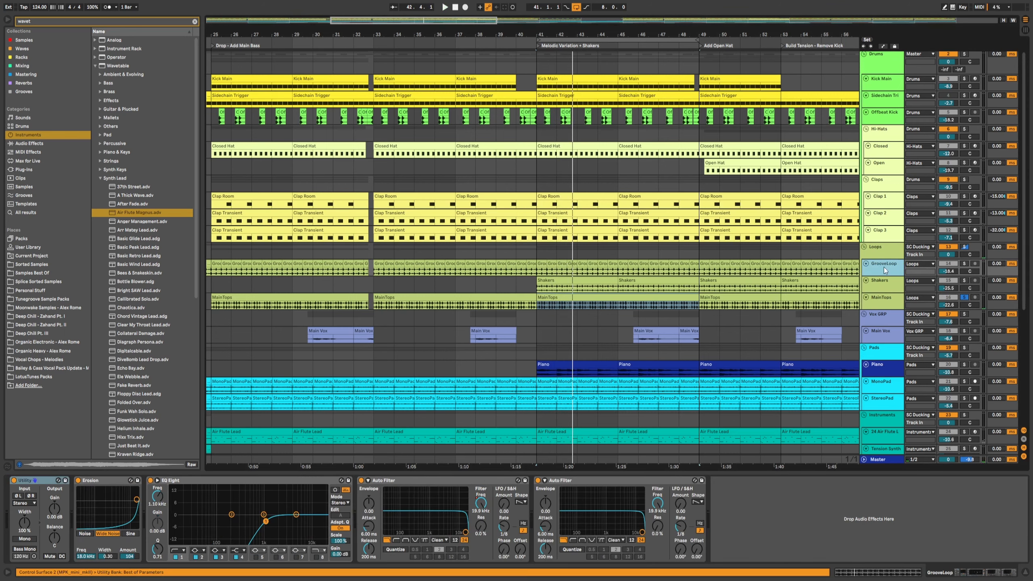
{"action": "left_click", "coordinate": [964, 264]}
{"action": "key", "text": "space"}
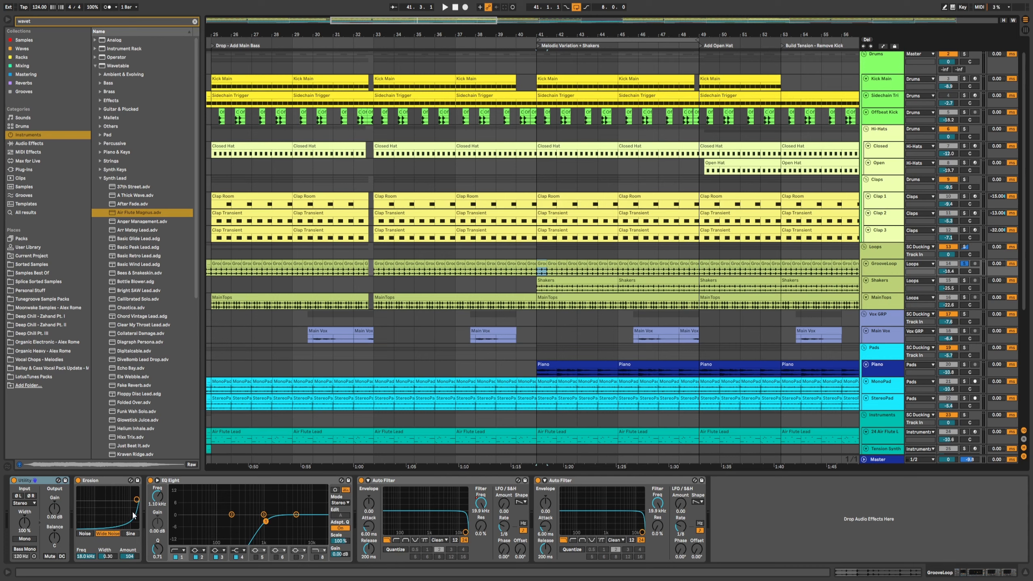
{"action": "left_click", "coordinate": [79, 480]}
{"action": "key", "text": "space"}
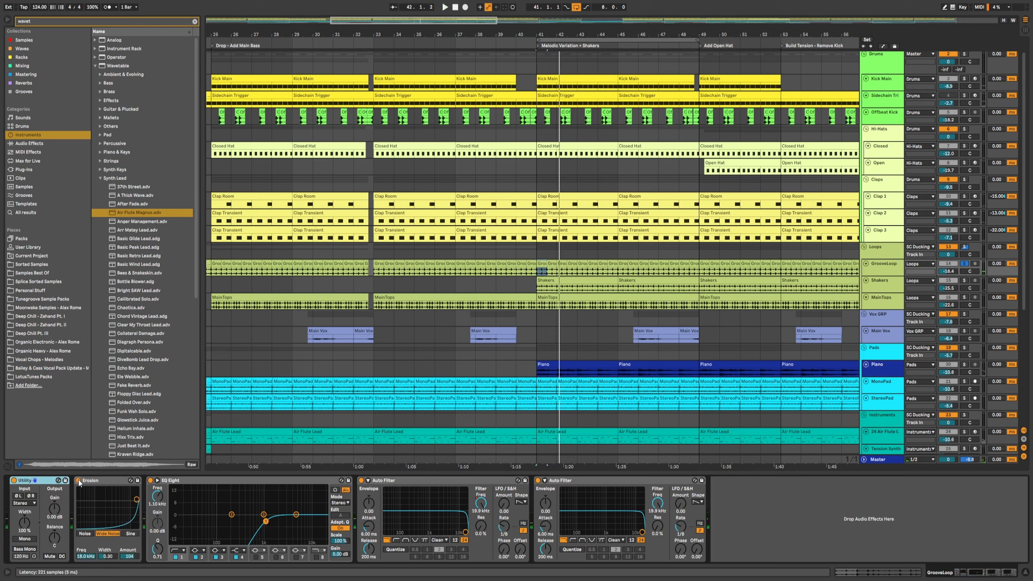
{"action": "key", "text": "space"}
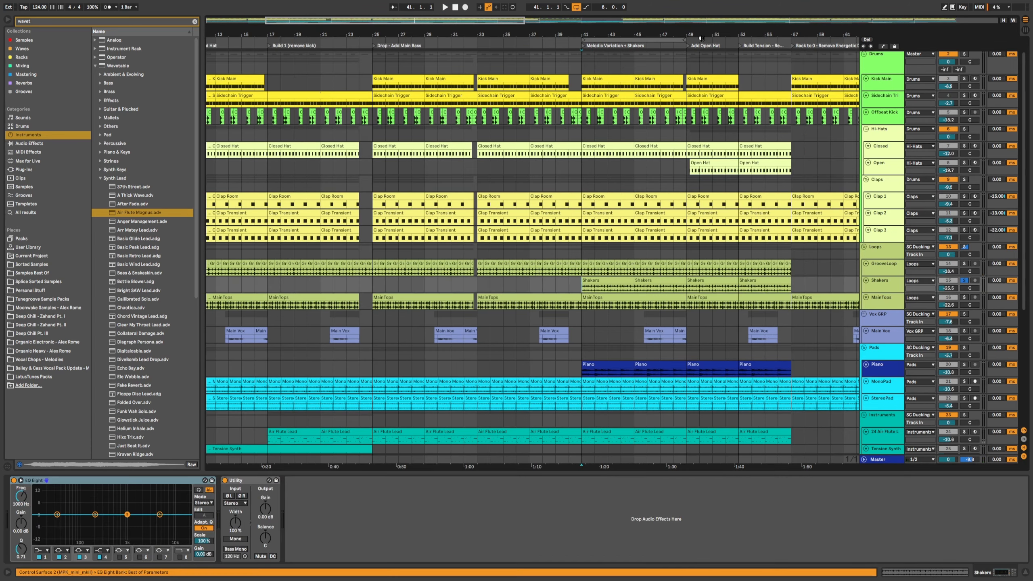
Step: Solo the Open hat track and audition it with the Shakers in the Add Open Hat section
{"action": "left_click_drag", "start_coordinate": [700, 39], "coordinate": [598, 193]}
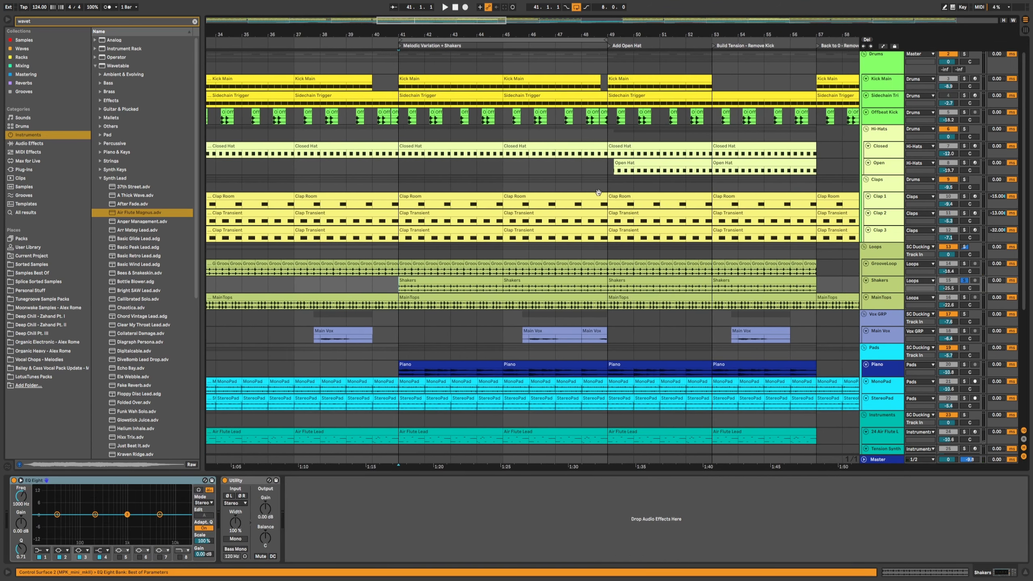
{"action": "left_click", "coordinate": [605, 172]}
{"action": "left_click", "coordinate": [608, 307]}
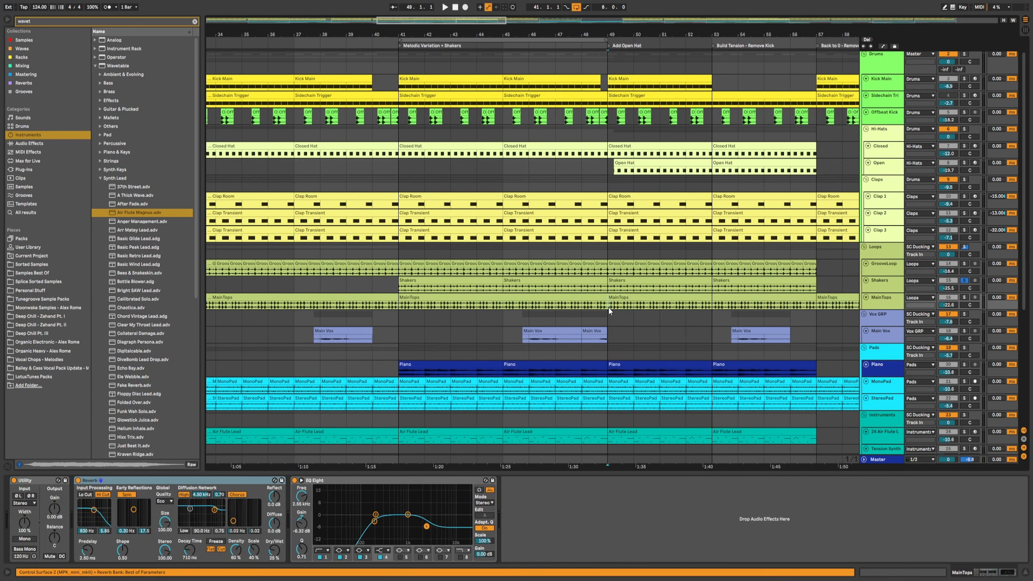
{"action": "left_click", "coordinate": [607, 285]}
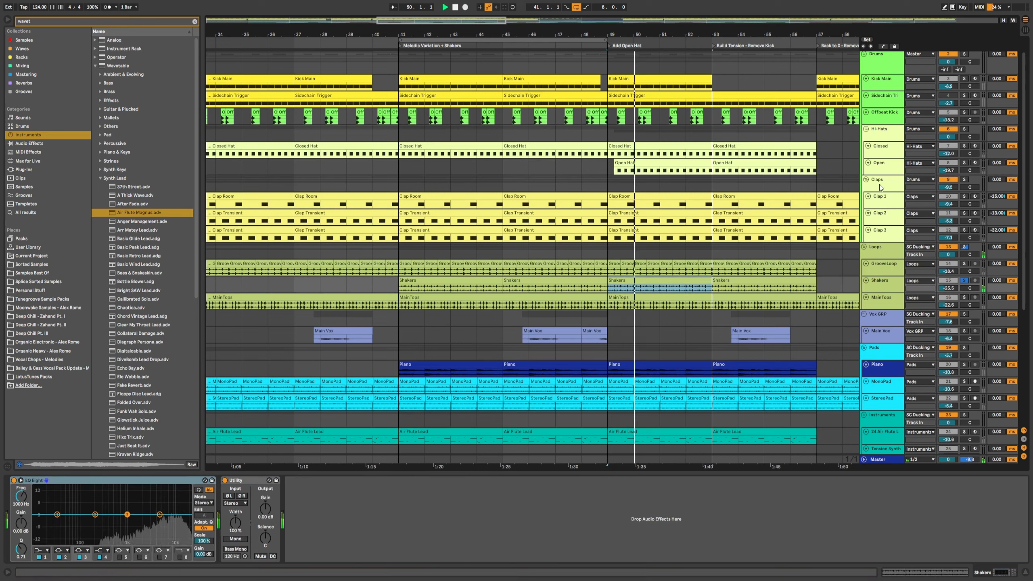
{"action": "left_click", "coordinate": [965, 162]}
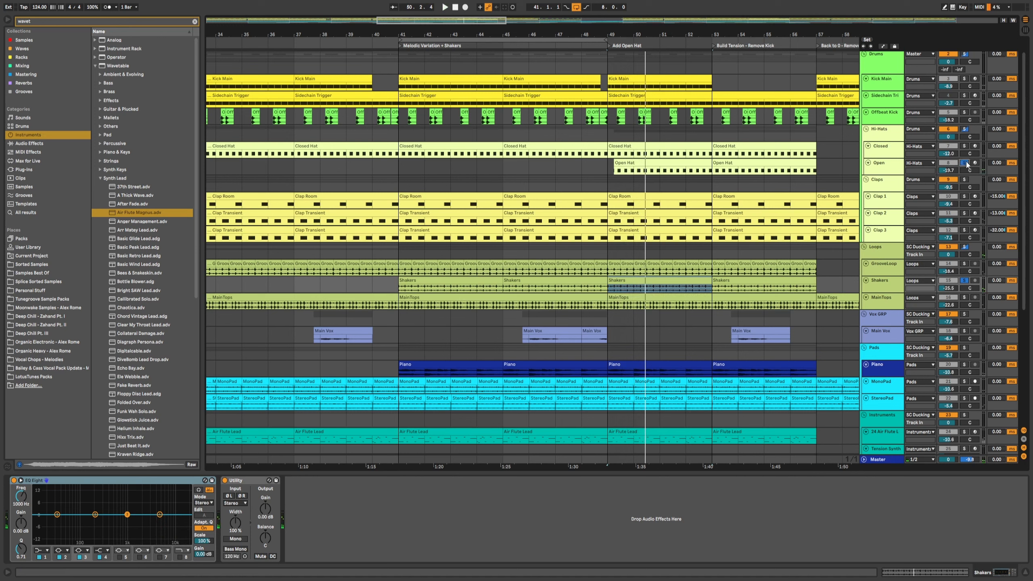
{"action": "left_click", "coordinate": [605, 166]}
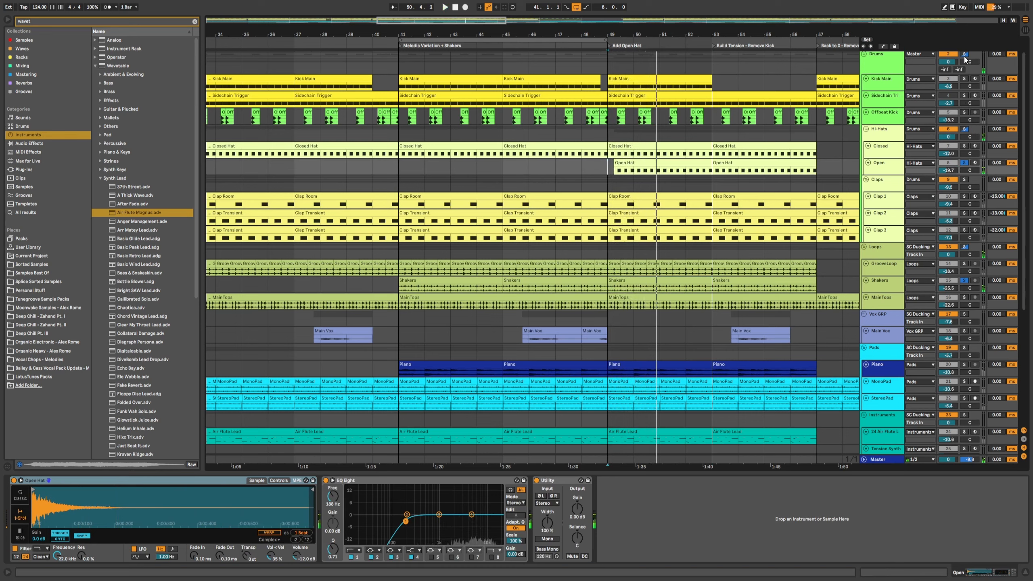
{"action": "left_click", "coordinate": [609, 63]}
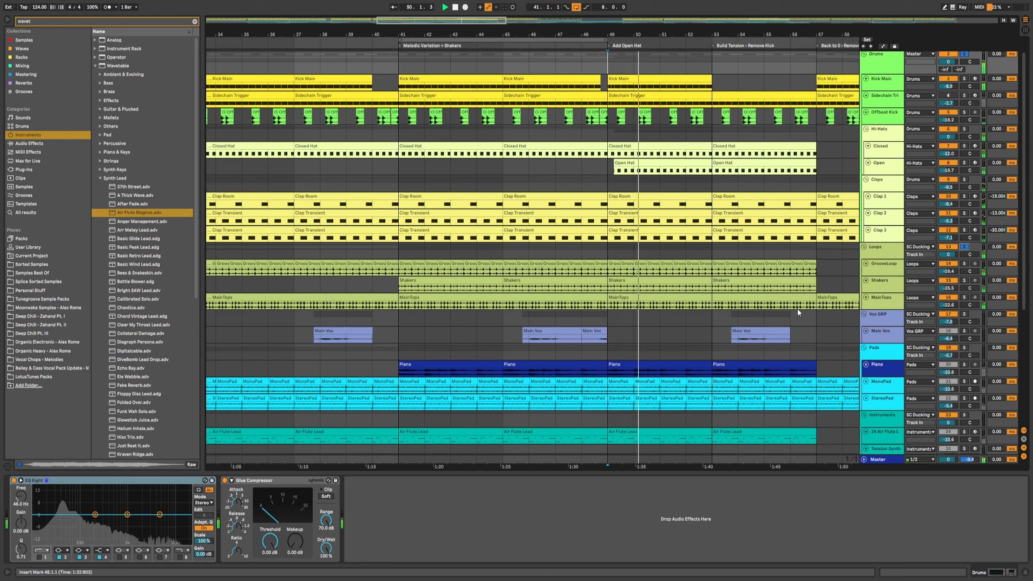
Step: Solo the Pads and Instruments groups and play the full arrangement
{"action": "scroll", "coordinate": [796, 308], "scroll_direction": "down", "scroll_amount": 2}
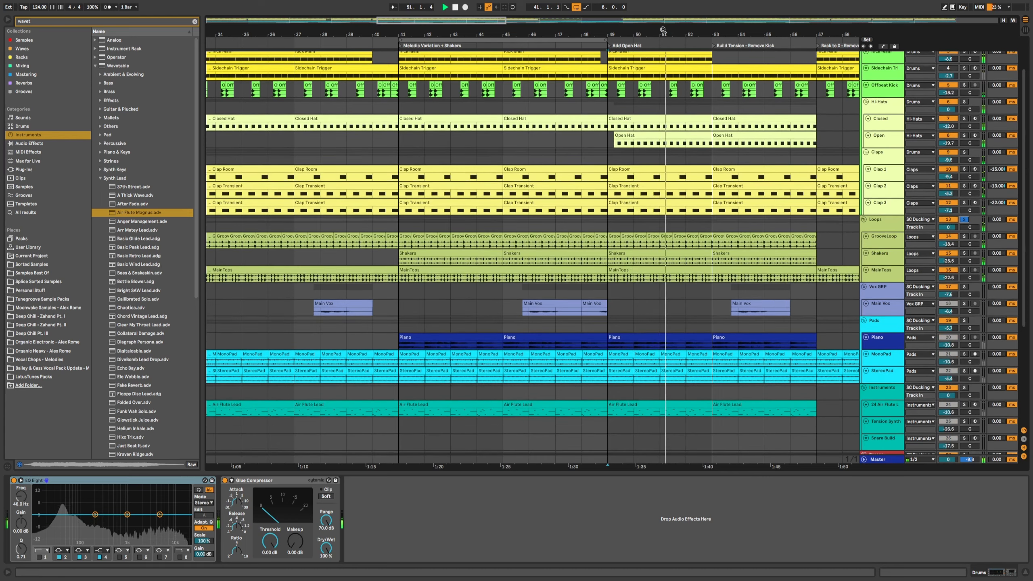
{"action": "left_click_drag", "start_coordinate": [663, 30], "coordinate": [663, 7]}
{"action": "key", "text": "space"}
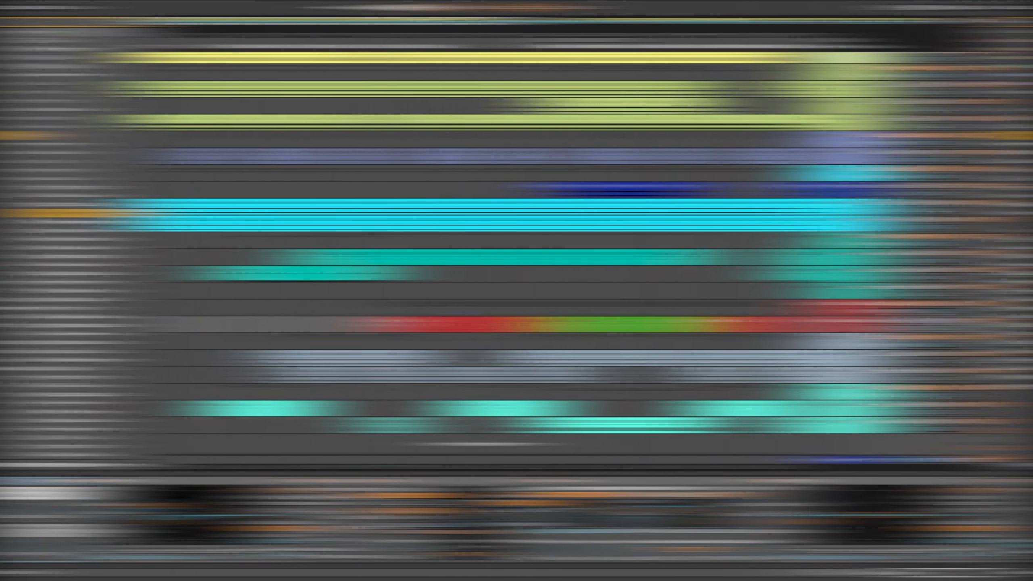
{"action": "key", "text": "space"}
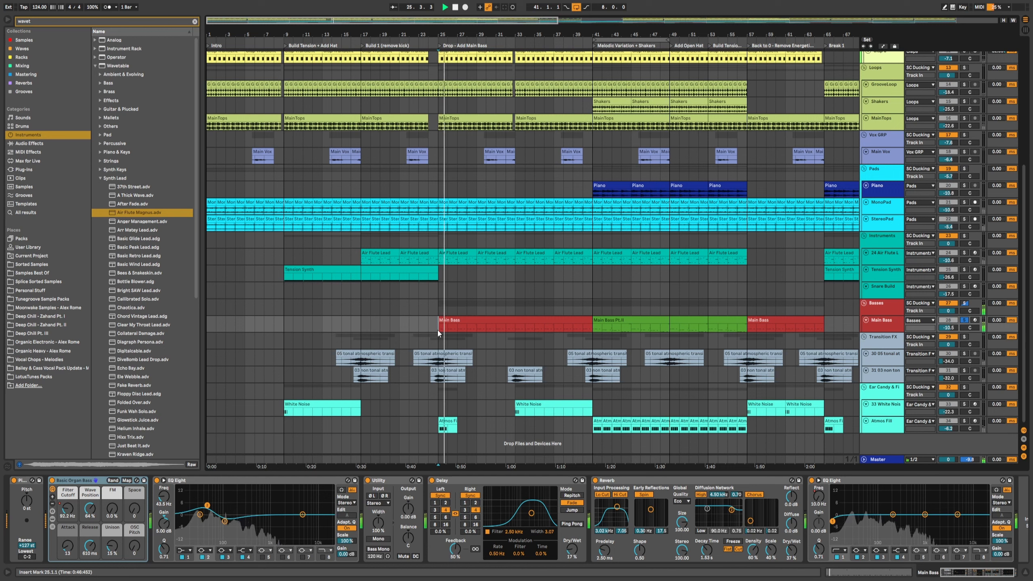
{"action": "left_click", "coordinate": [964, 169]}
{"action": "left_click", "coordinate": [963, 236]}
{"action": "key", "text": "space"}
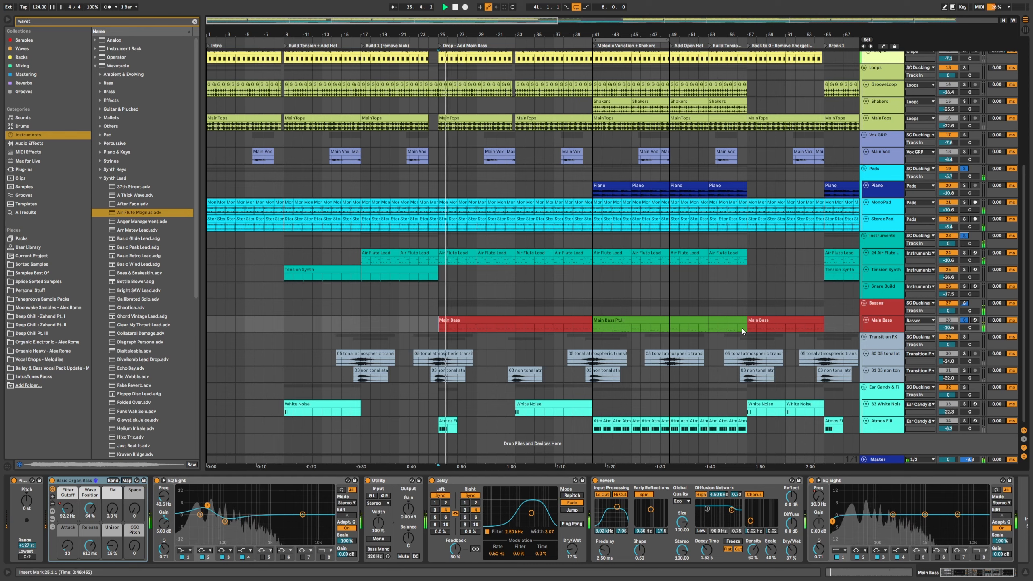
Step: Solo the Drums and Loops groups together and replay the arrangement
{"action": "scroll", "coordinate": [736, 327], "scroll_direction": "up", "scroll_amount": 8}
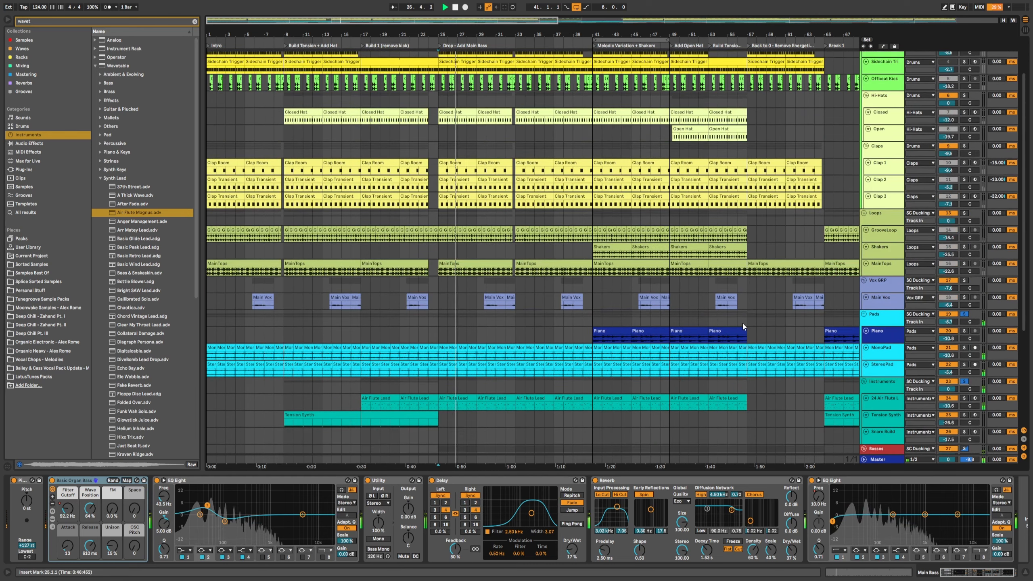
{"action": "scroll", "coordinate": [742, 325], "scroll_direction": "up", "scroll_amount": 3}
{"action": "key", "text": "space"}
{"action": "left_click", "coordinate": [965, 72]}
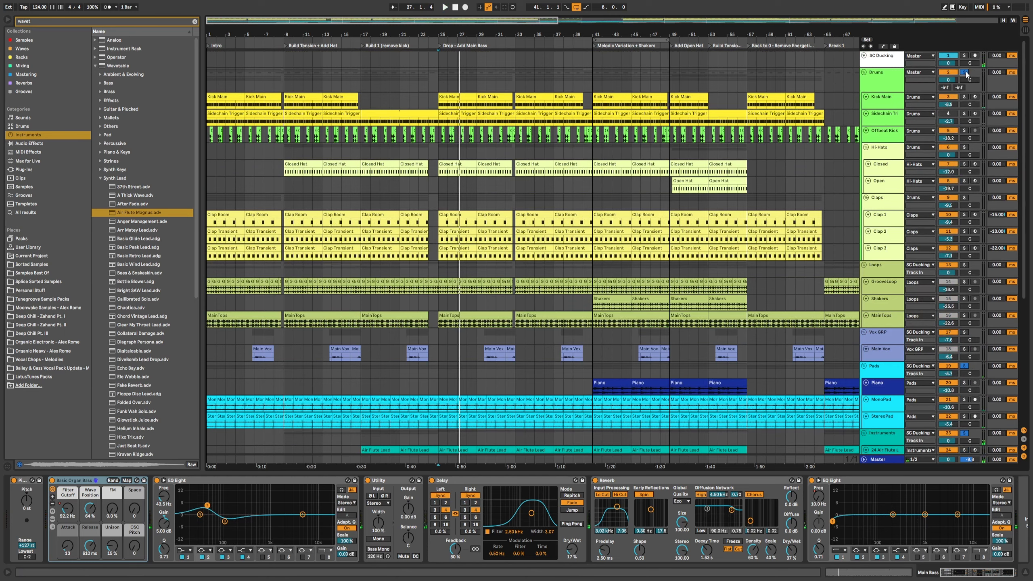
{"action": "key", "text": "space"}
{"action": "left_click", "coordinate": [964, 264]}
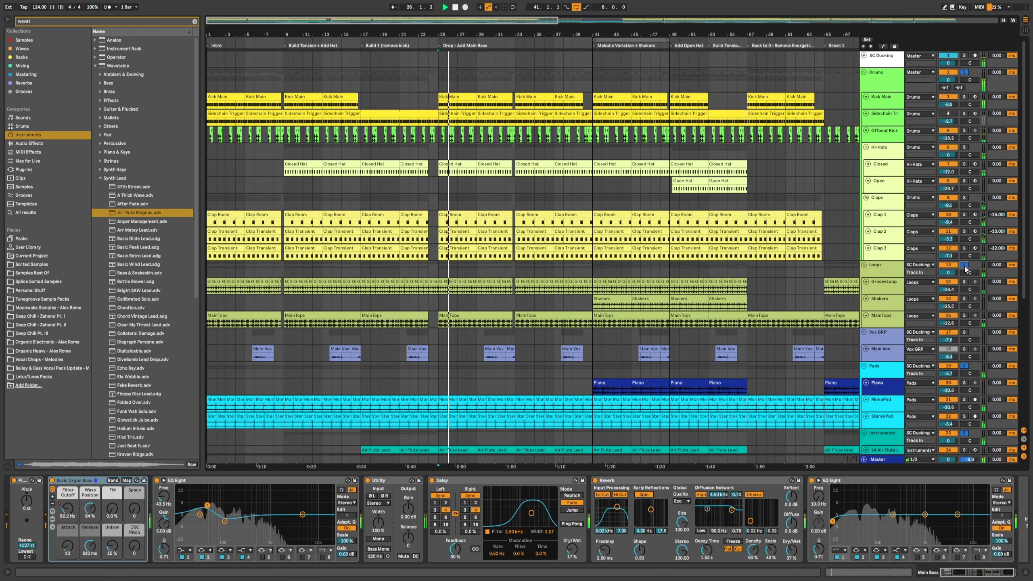
{"action": "key", "text": "space"}
Step: Select the Main Bass track and expand and collapse its Basic Organ Bass instrument rack
{"action": "scroll", "coordinate": [646, 372], "scroll_direction": "down", "scroll_amount": 3}
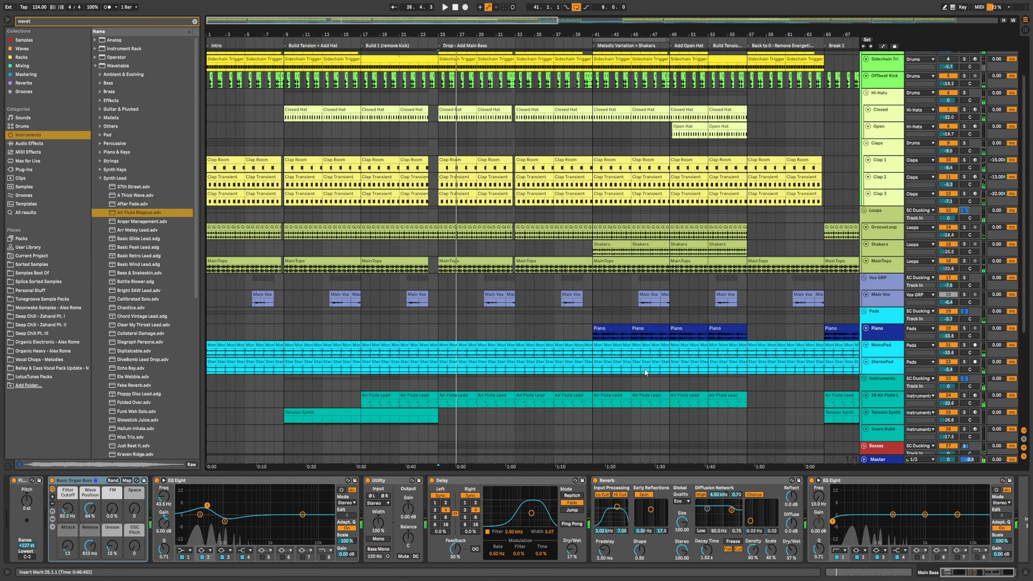
{"action": "scroll", "coordinate": [921, 403], "scroll_direction": "down", "scroll_amount": 3}
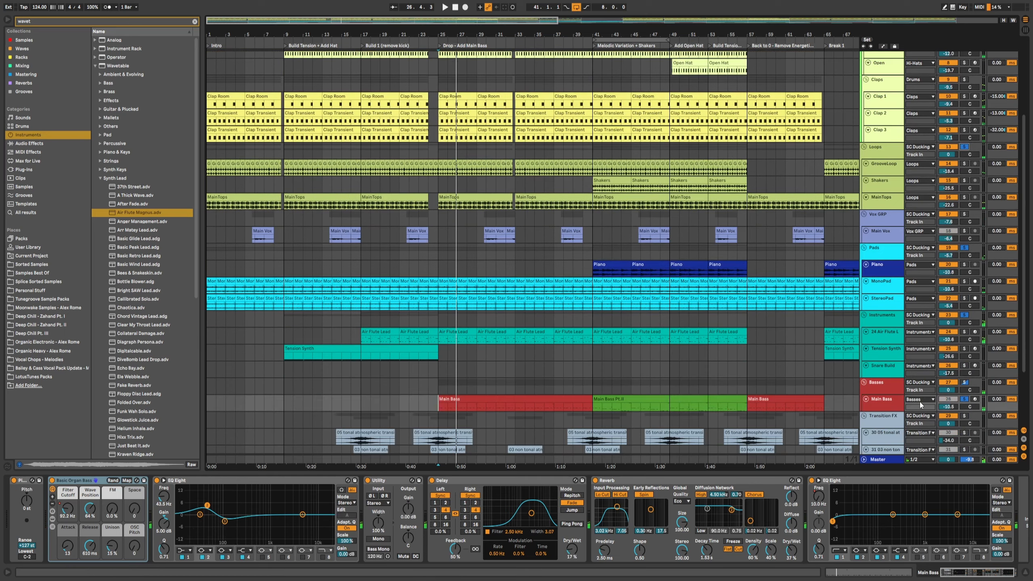
{"action": "left_click", "coordinate": [881, 406]}
{"action": "scroll", "coordinate": [315, 397], "scroll_direction": "down", "scroll_amount": 2}
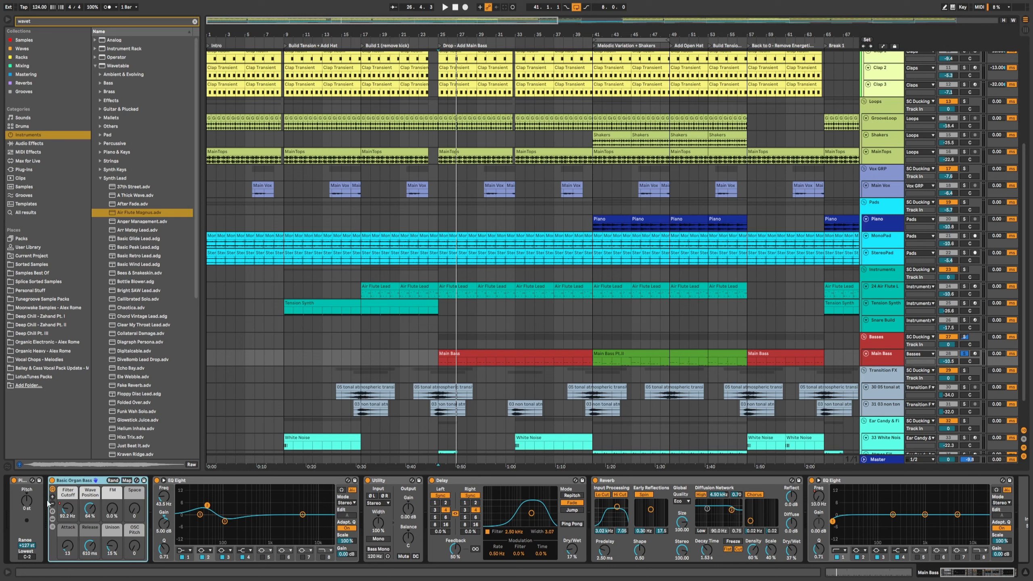
{"action": "left_click", "coordinate": [52, 519]}
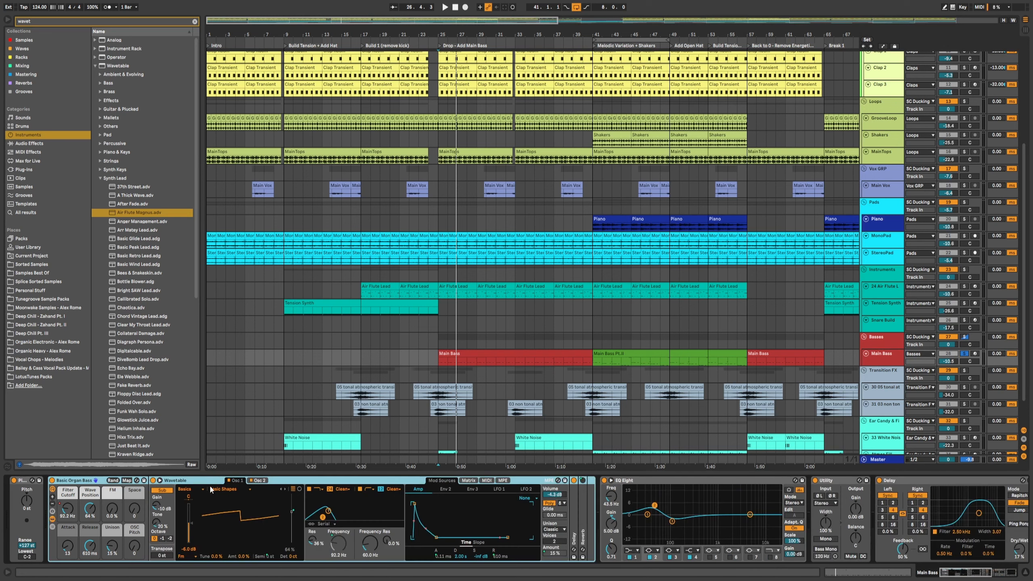
{"action": "left_click", "coordinate": [52, 520]}
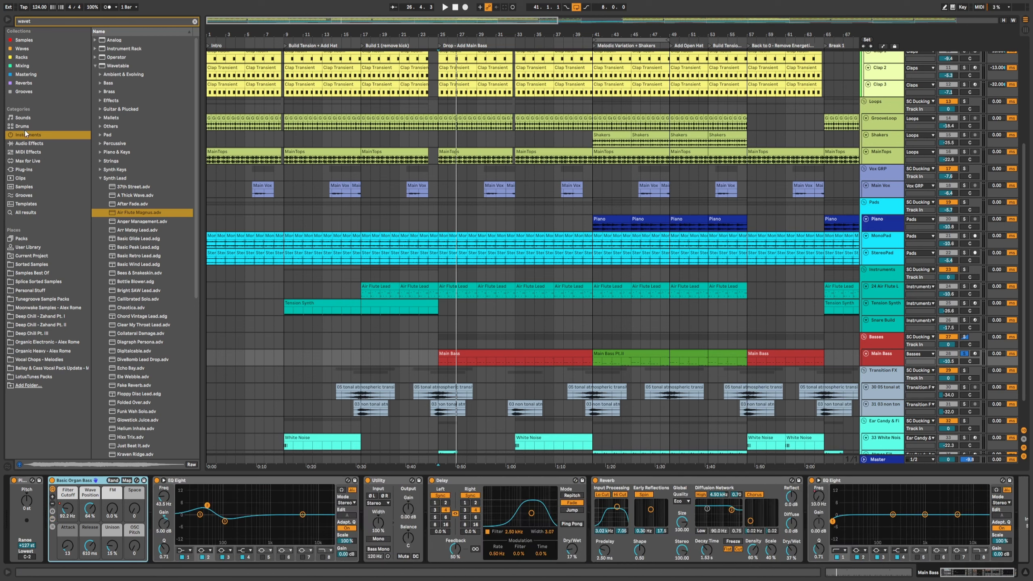
Step: Search the browser for the Basic Organ Bass preset, open its Bass folder, then clear the search
{"action": "left_click", "coordinate": [43, 22]}
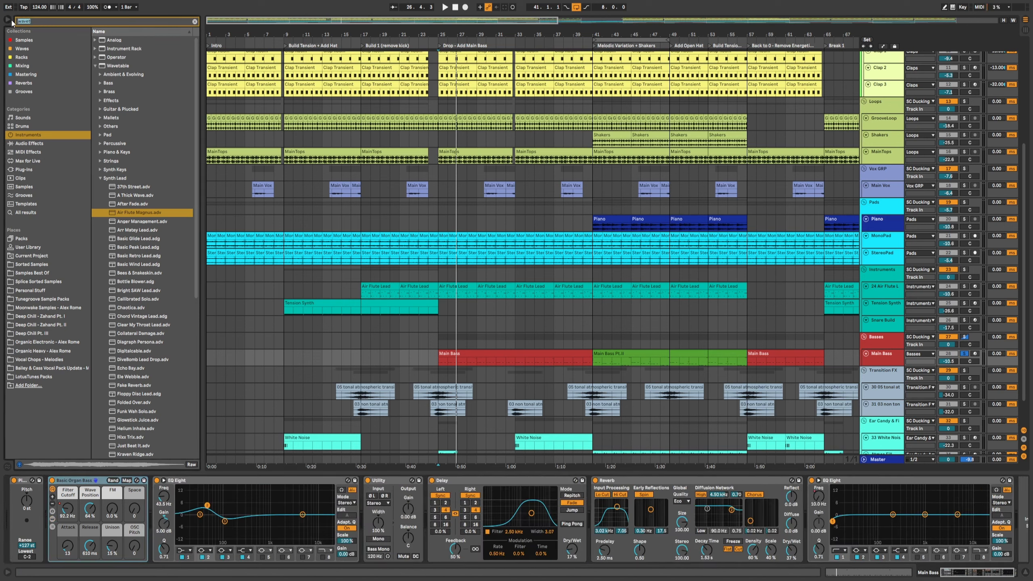
{"action": "type", "text": "basic"}
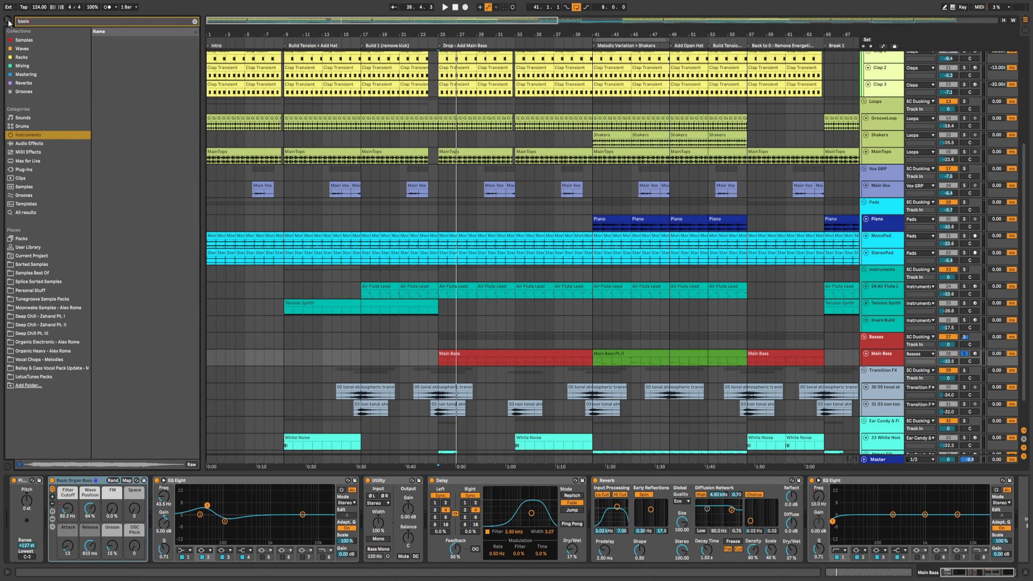
{"action": "type", "text": " organ bass"}
{"action": "left_click", "coordinate": [101, 58]}
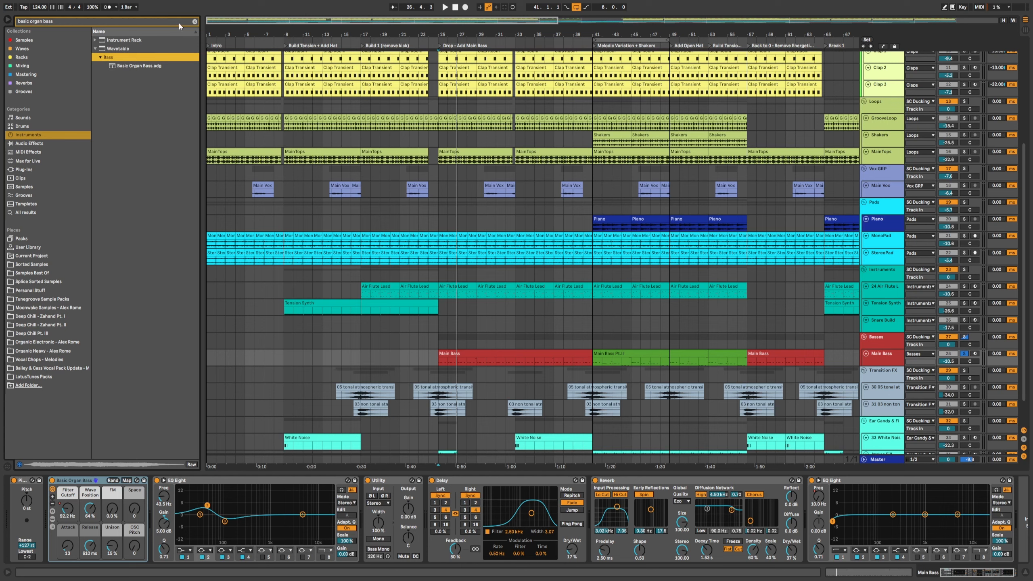
{"action": "left_click", "coordinate": [195, 21]}
{"action": "left_click", "coordinate": [442, 365]}
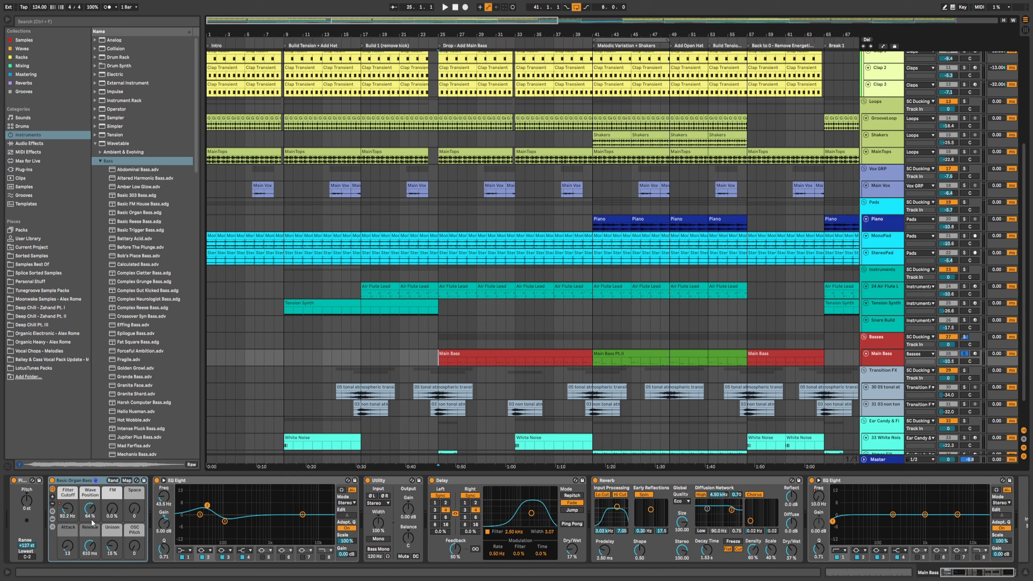
Step: Open the Main Bass clip in the MIDI editor and zoom in to examine its repeating bass notes
{"action": "left_click", "coordinate": [462, 354]}
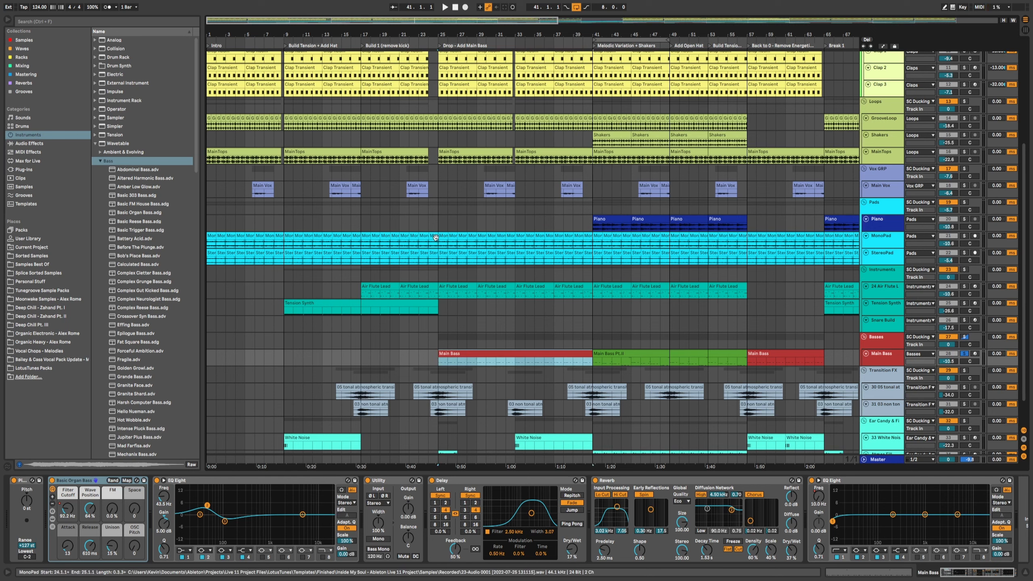
{"action": "double_click", "coordinate": [452, 353]}
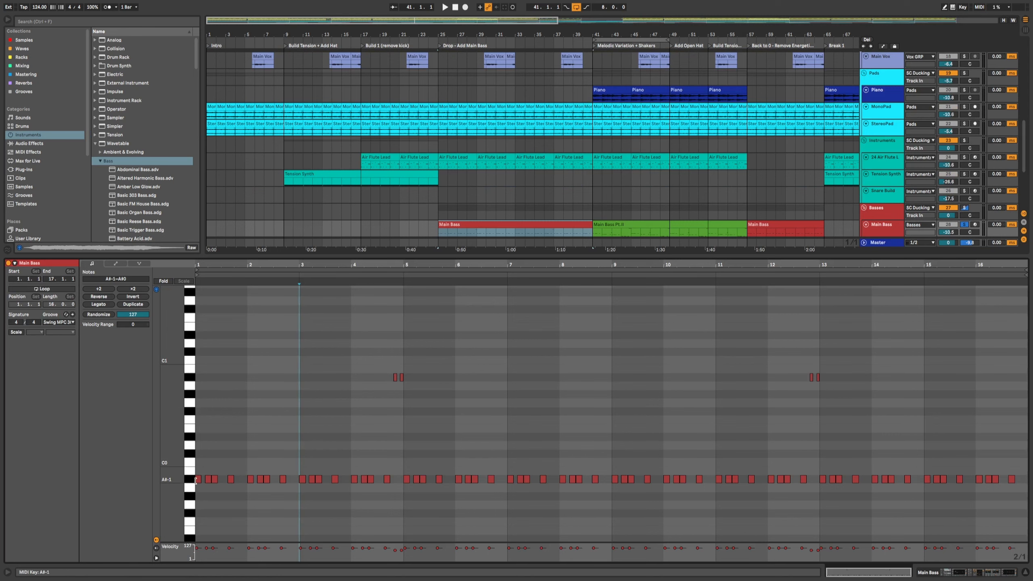
{"action": "left_click_drag", "start_coordinate": [257, 265], "coordinate": [279, 279]}
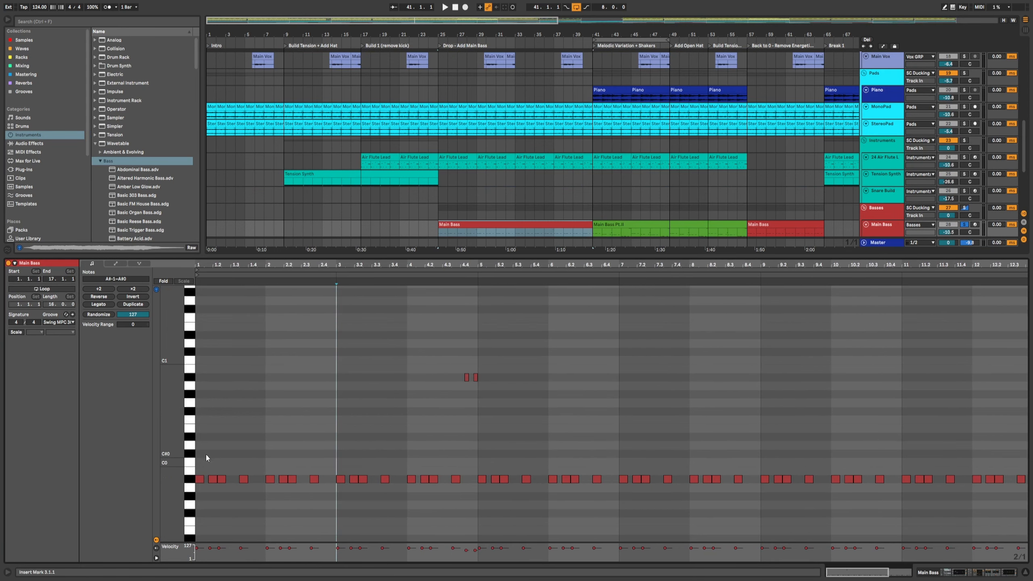
{"action": "left_click_drag", "start_coordinate": [174, 468], "coordinate": [203, 468]}
{"action": "left_click_drag", "start_coordinate": [317, 265], "coordinate": [404, 284]}
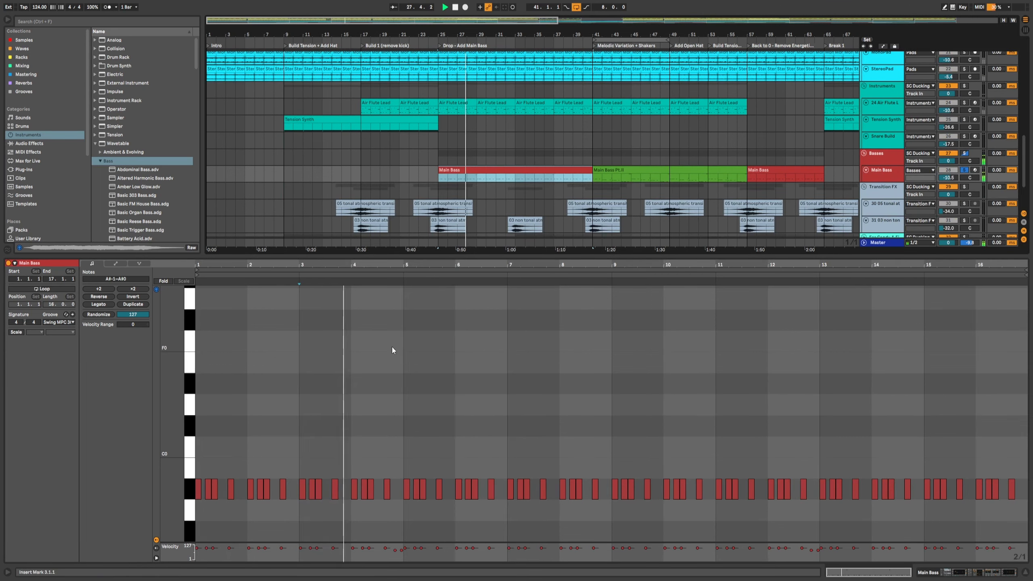
{"action": "scroll", "coordinate": [493, 450], "scroll_direction": "down", "scroll_amount": 3}
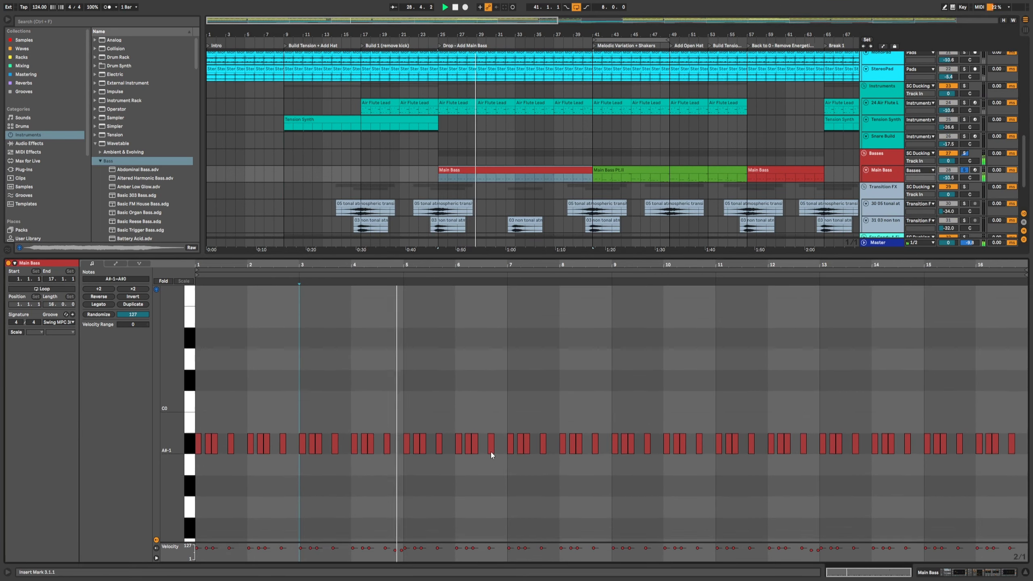
{"action": "left_click_drag", "start_coordinate": [492, 266], "coordinate": [504, 303]}
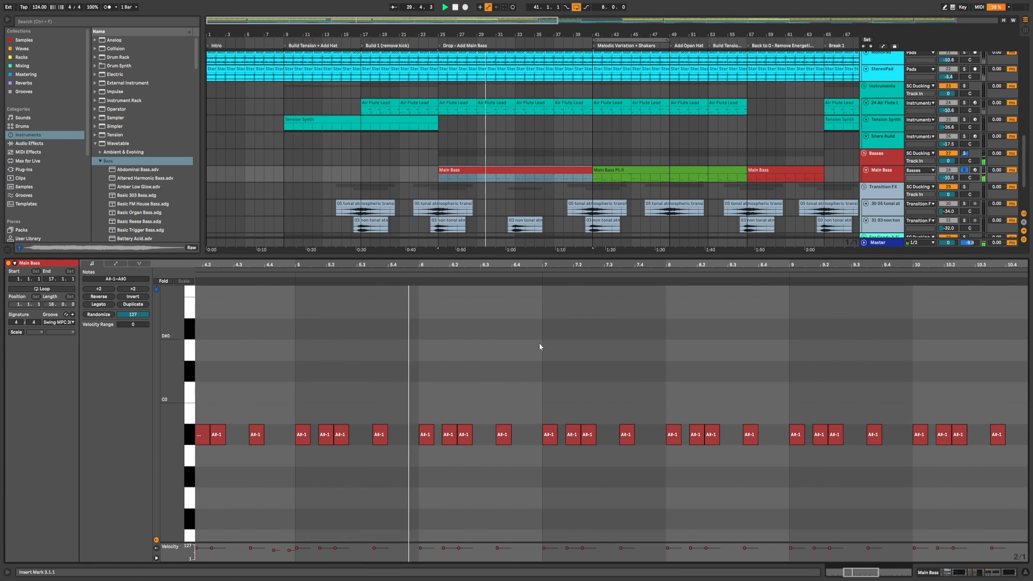
{"action": "scroll", "coordinate": [568, 410], "scroll_direction": "up", "scroll_amount": 6}
{"action": "scroll", "coordinate": [563, 434], "scroll_direction": "up", "scroll_amount": 12}
Step: Set the MIDI editor grid to 1/16
{"action": "left_click", "coordinate": [233, 347]}
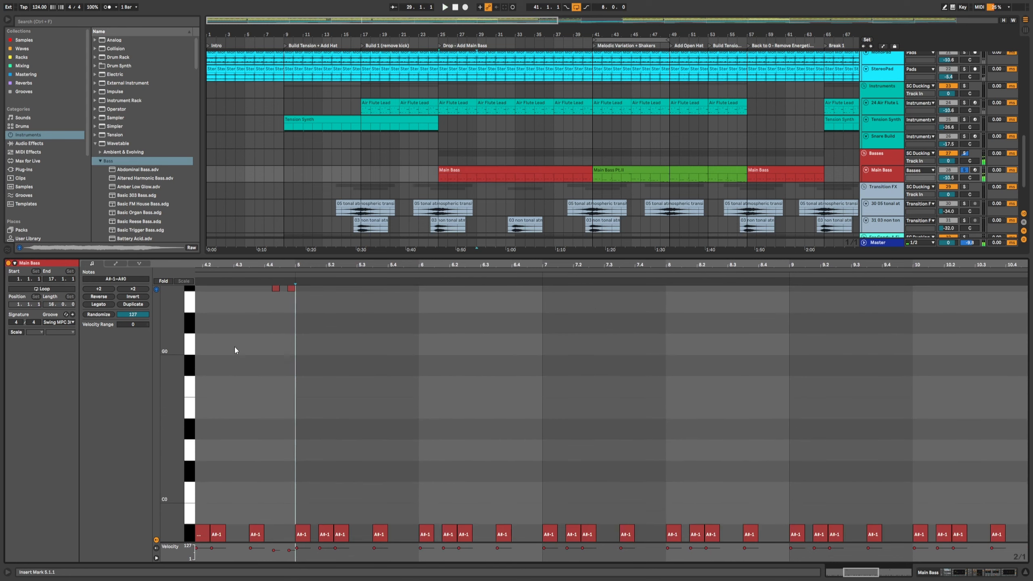
{"action": "right_click", "coordinate": [258, 346]}
{"action": "left_click", "coordinate": [309, 467]}
{"action": "left_click", "coordinate": [251, 415]}
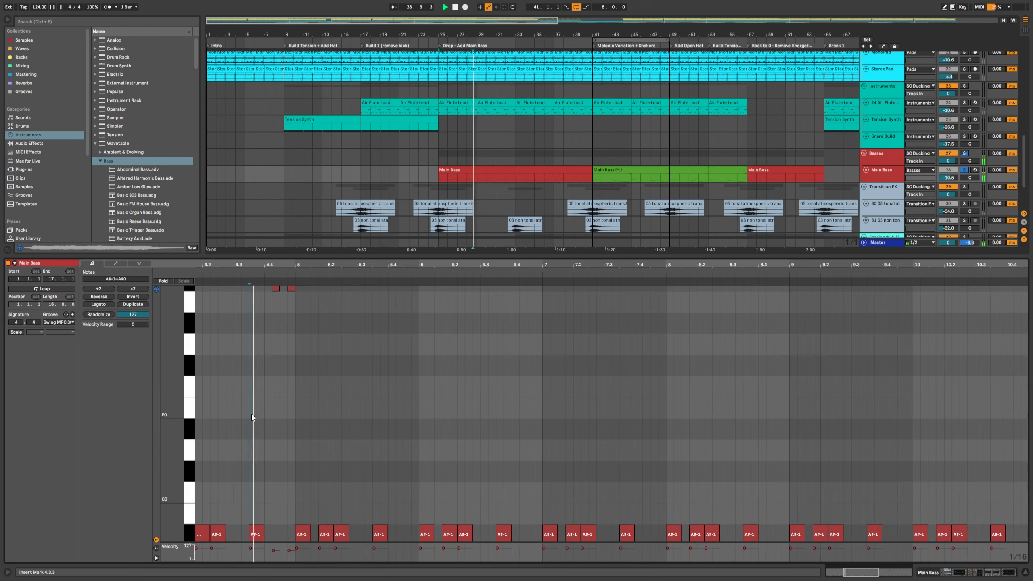
Step: Examine the higher A#0 notes in the clip, then return to the Main Bass device chain
{"action": "scroll", "coordinate": [279, 425], "scroll_direction": "up", "scroll_amount": 3}
{"action": "left_click_drag", "start_coordinate": [270, 273], "coordinate": [267, 361]}
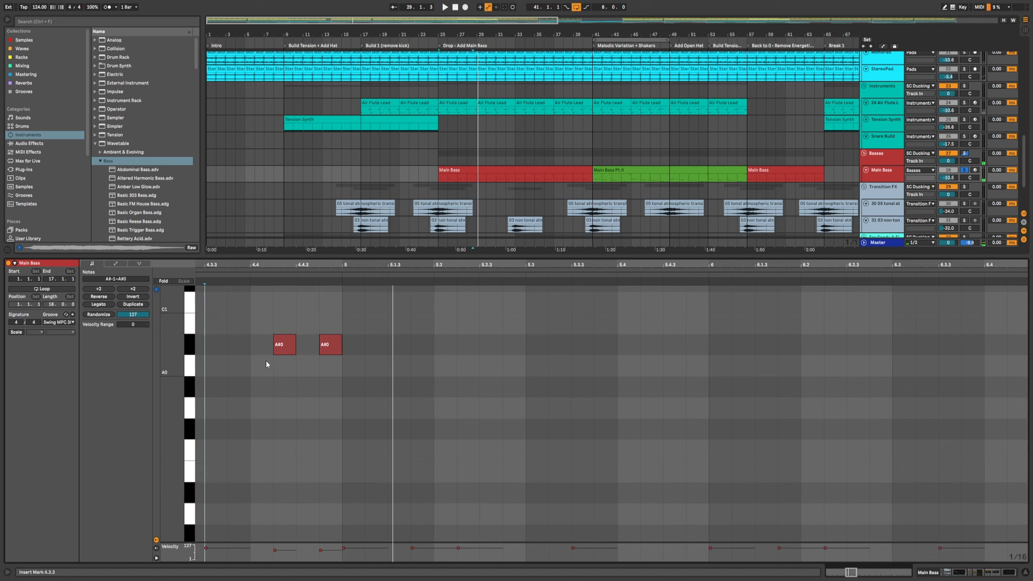
{"action": "scroll", "coordinate": [226, 353], "scroll_direction": "down", "scroll_amount": 3}
{"action": "left_click_drag", "start_coordinate": [181, 354], "coordinate": [169, 355]}
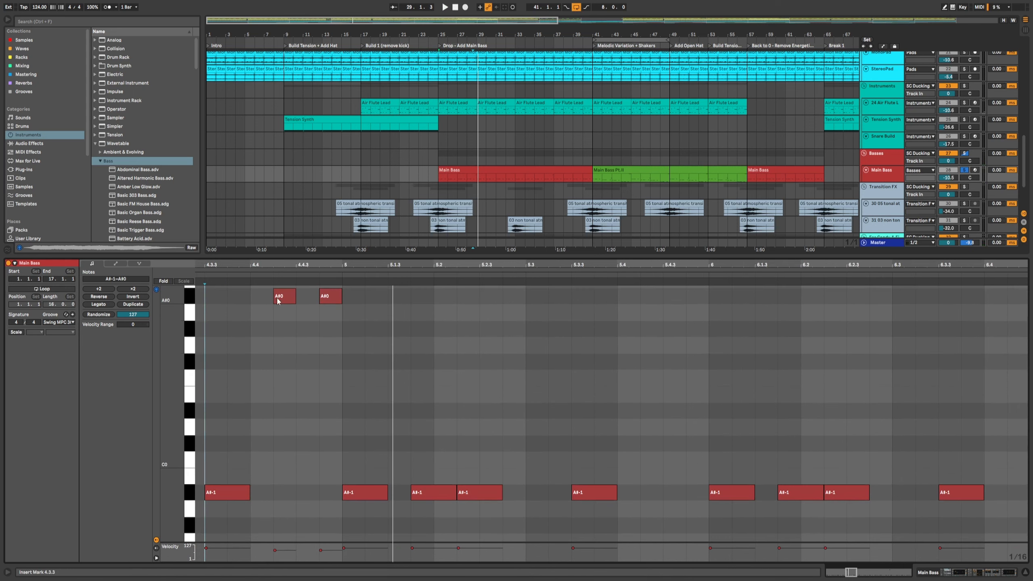
{"action": "left_click", "coordinate": [371, 269]}
{"action": "left_click_drag", "start_coordinate": [367, 261], "coordinate": [366, 230]}
{"action": "key", "text": "shift+Tab"}
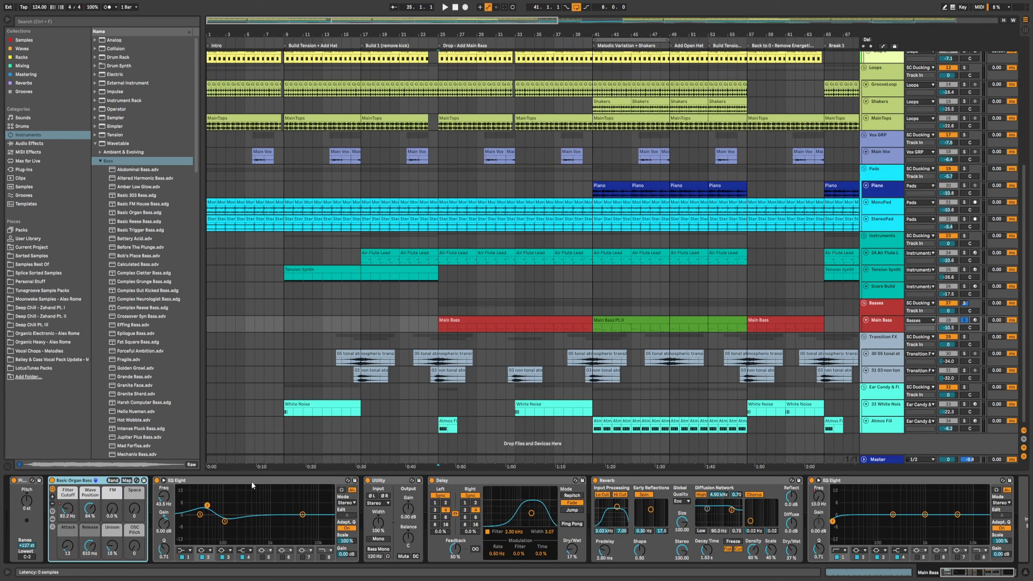
Step: Play the arrangement while switching the Delay device off and back on to compare
{"action": "left_click", "coordinate": [207, 505]}
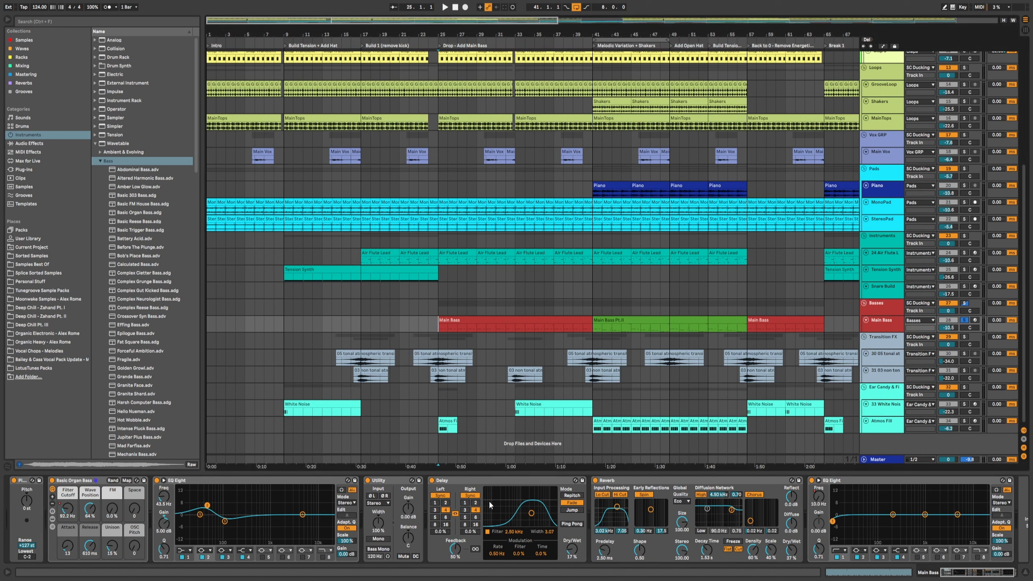
{"action": "left_click", "coordinate": [432, 481]}
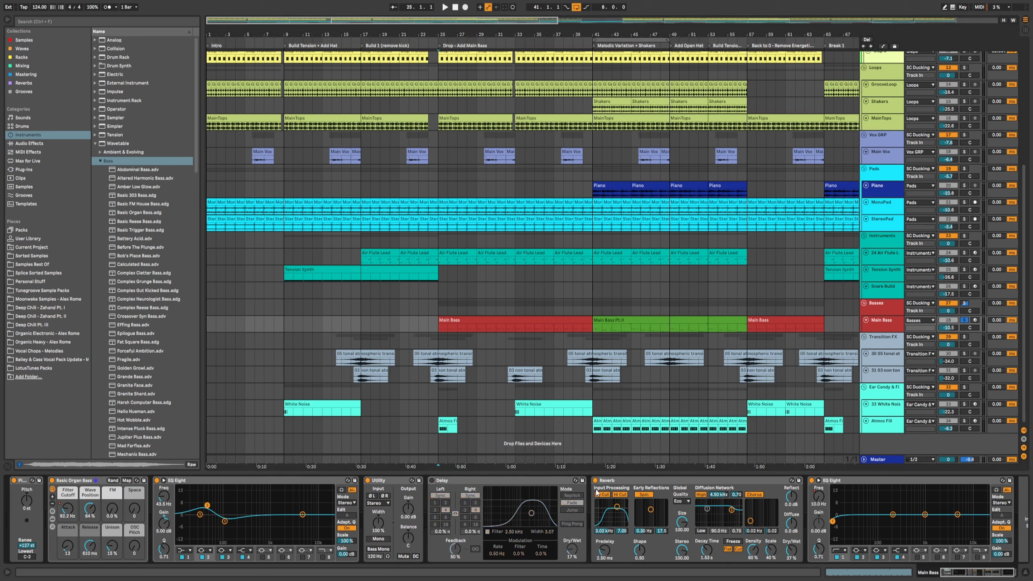
{"action": "key", "text": "space"}
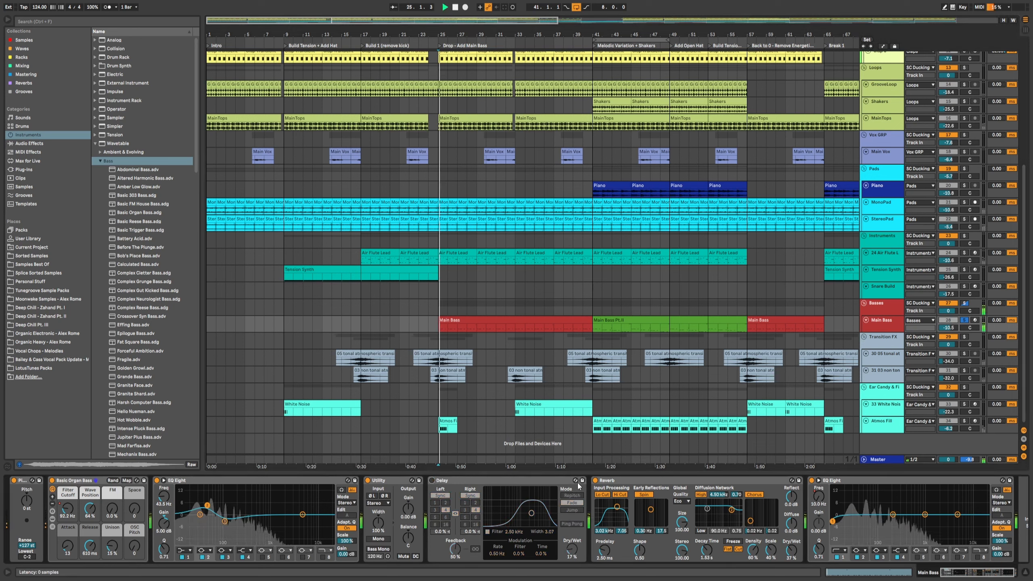
{"action": "left_click", "coordinate": [432, 481]}
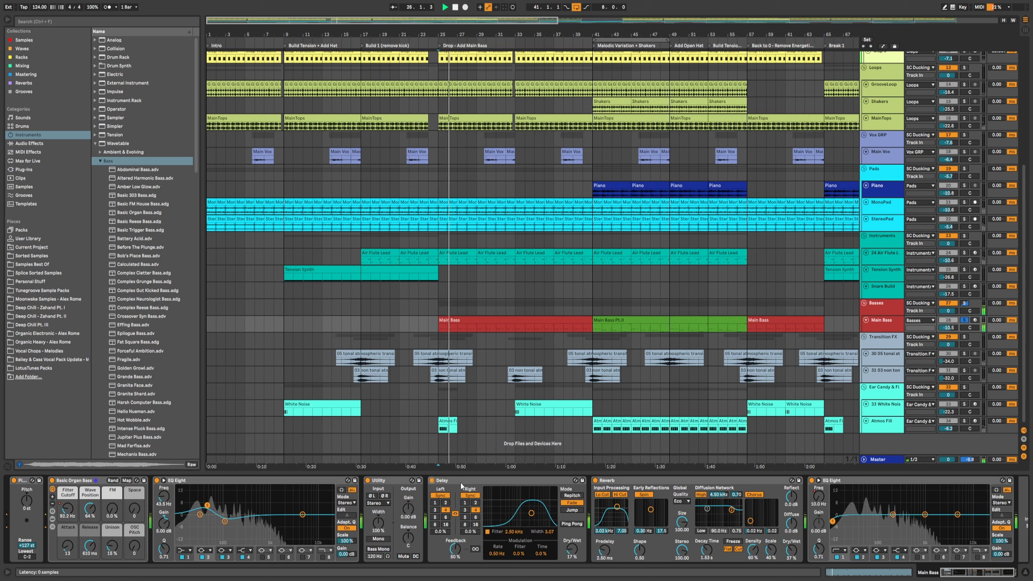
Step: Switch the Reverb device off and back on during playback to compare the bass with and without it
{"action": "left_click", "coordinate": [967, 576]}
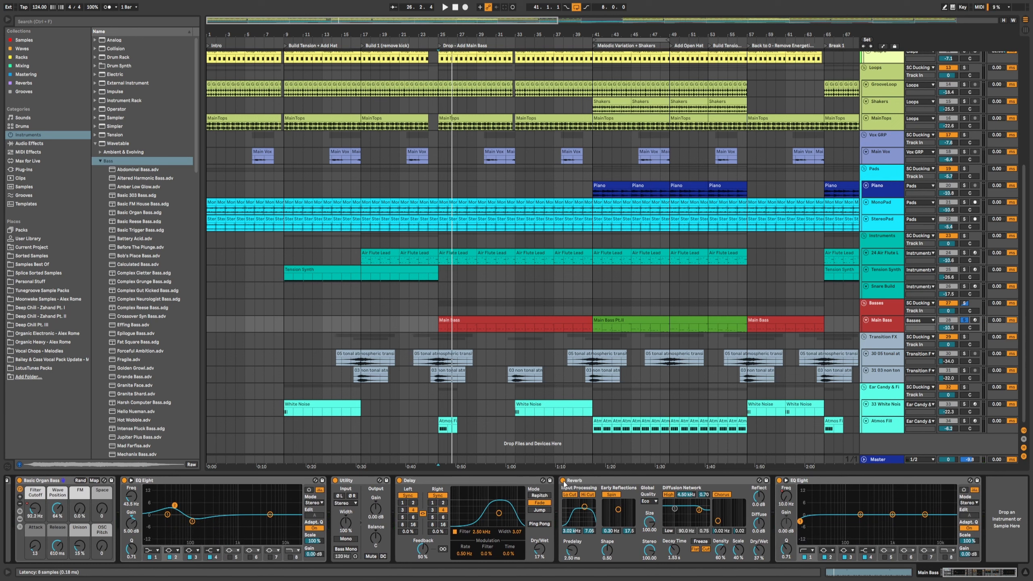
{"action": "left_click", "coordinate": [562, 481]}
{"action": "key", "text": "space"}
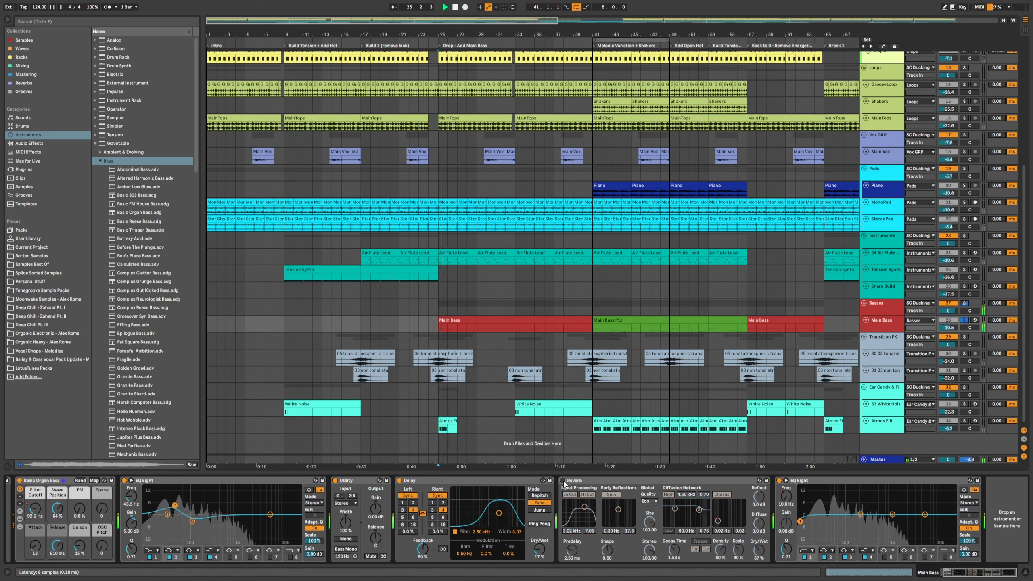
{"action": "left_click", "coordinate": [563, 480]}
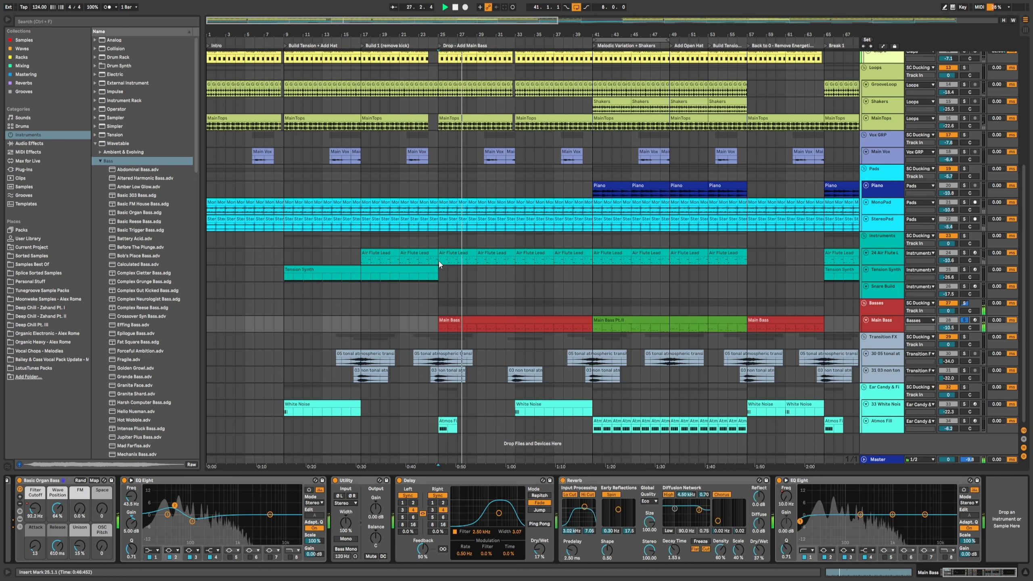
{"action": "key", "text": "space"}
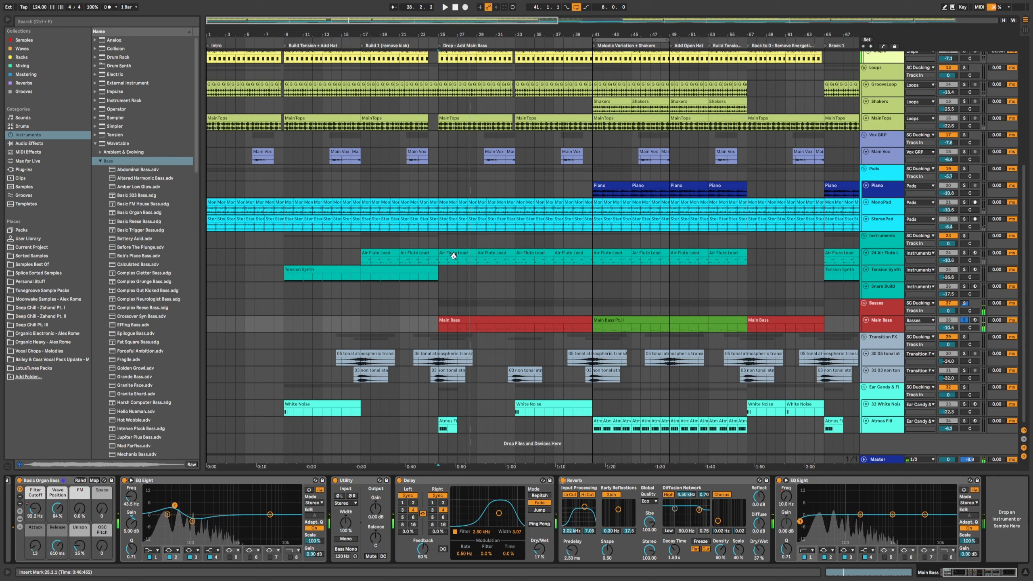
Step: Select the Main Bass clips and enlarge the Main Bass track lane in a zoomed-in arrangement
{"action": "left_click", "coordinate": [472, 320]}
{"action": "left_click", "coordinate": [591, 307]}
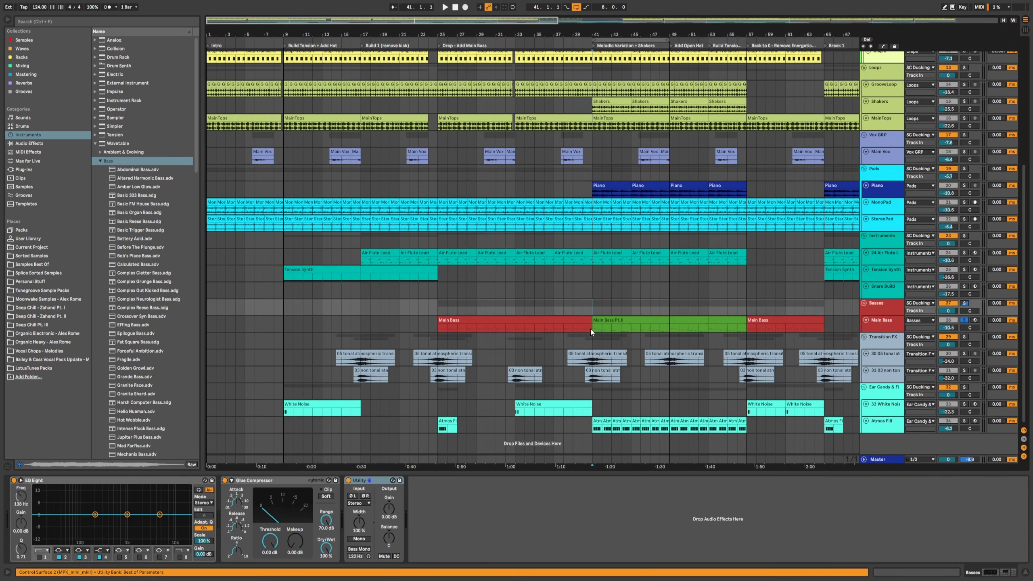
{"action": "left_click", "coordinate": [563, 323]}
{"action": "left_click", "coordinate": [592, 314]}
{"action": "left_click_drag", "start_coordinate": [614, 34], "coordinate": [542, 86]}
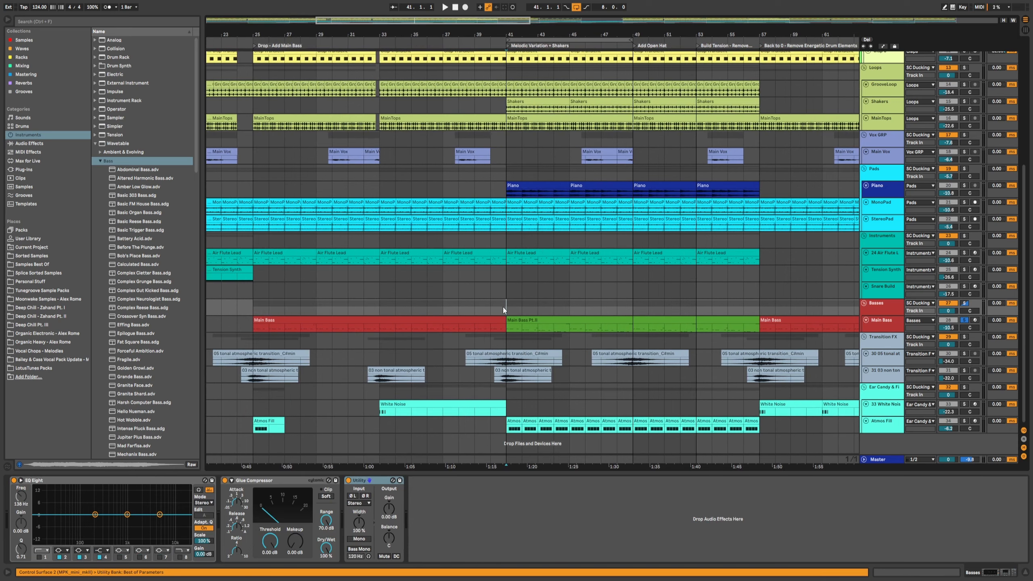
{"action": "left_click", "coordinate": [517, 184]}
{"action": "left_click", "coordinate": [524, 320]}
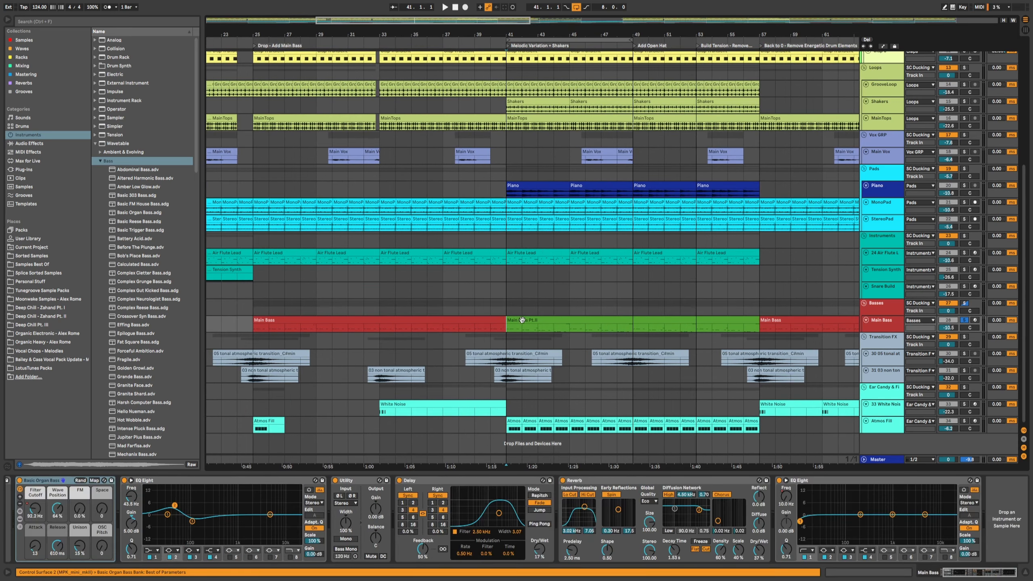
{"action": "left_click", "coordinate": [880, 327]}
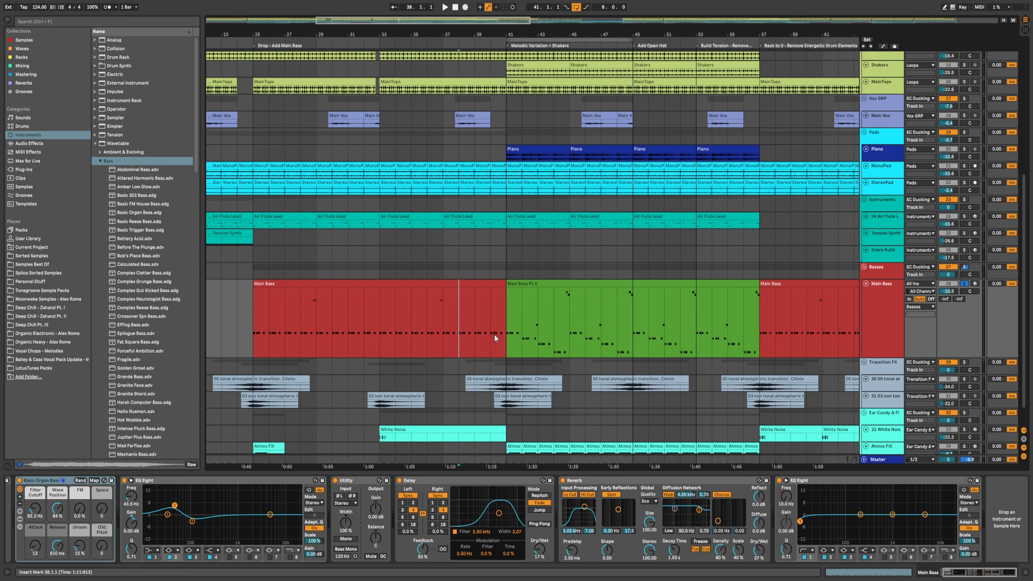
{"action": "left_click", "coordinate": [494, 336]}
Step: Play the arrangement from the Main Bass Pt.II section to audition the bass
{"action": "key", "text": "space"}
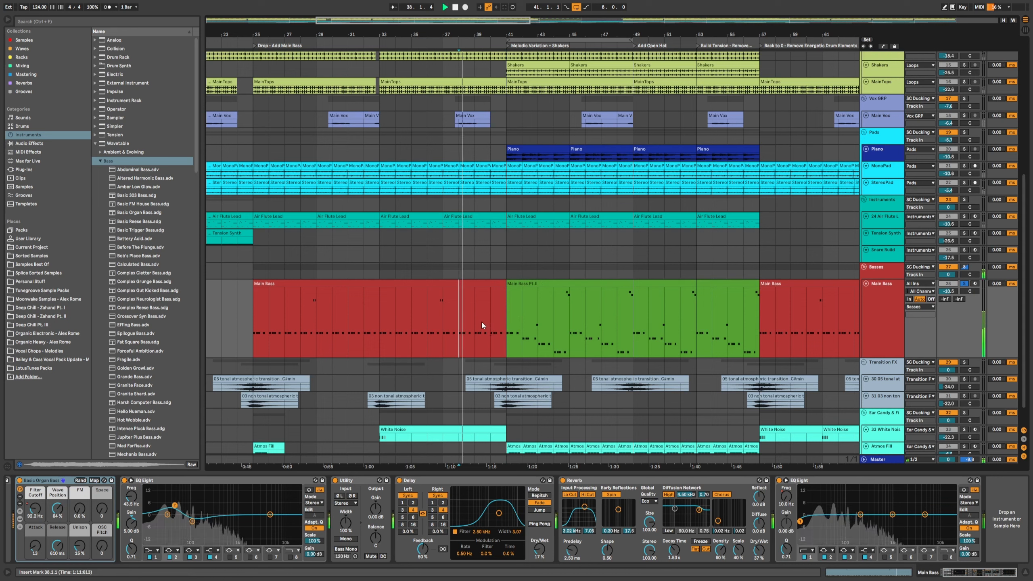
{"action": "key", "text": "space"}
{"action": "left_click", "coordinate": [505, 317]}
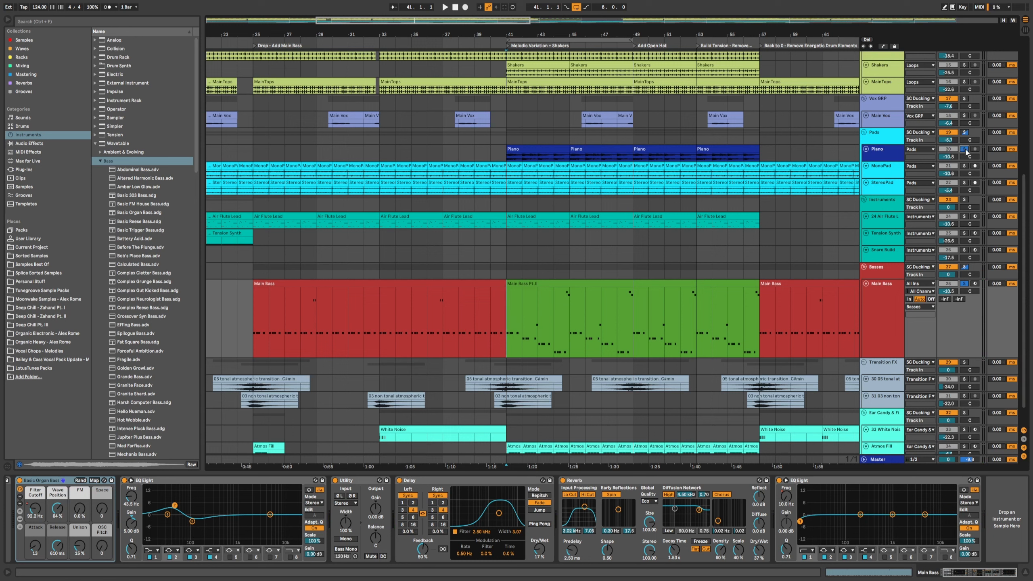
{"action": "key", "text": "space"}
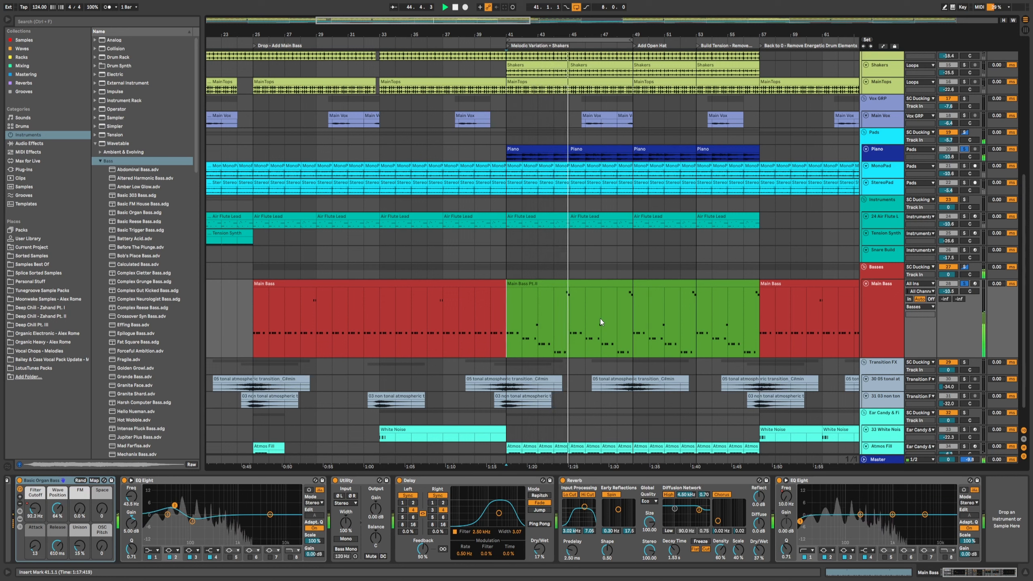
Step: Open the Main Bass Pt.II clip in the MIDI editor and examine its melodic bass notes while playing
{"action": "left_click", "coordinate": [546, 283]}
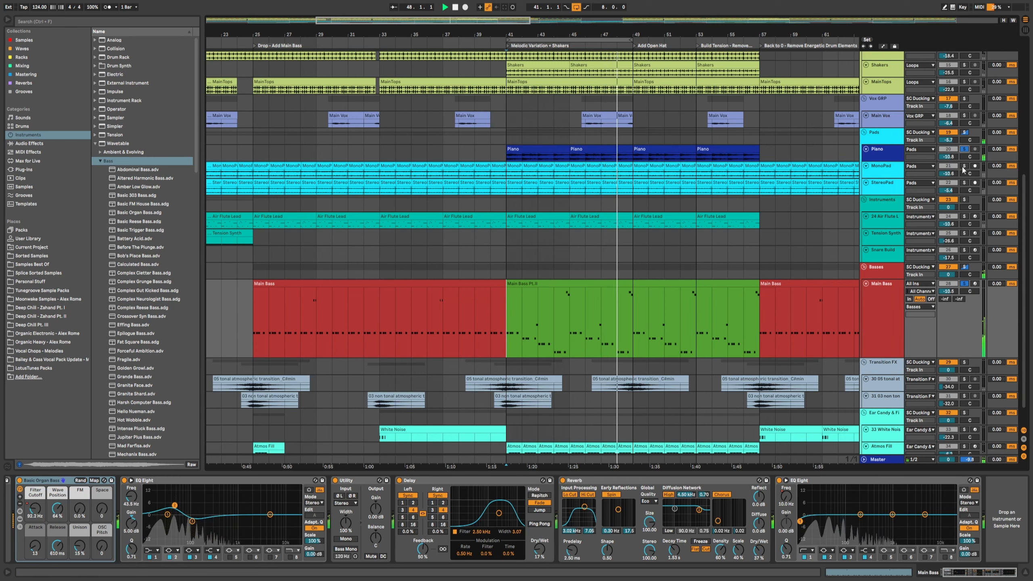
{"action": "double_click", "coordinate": [536, 284]}
{"action": "key", "text": "space"}
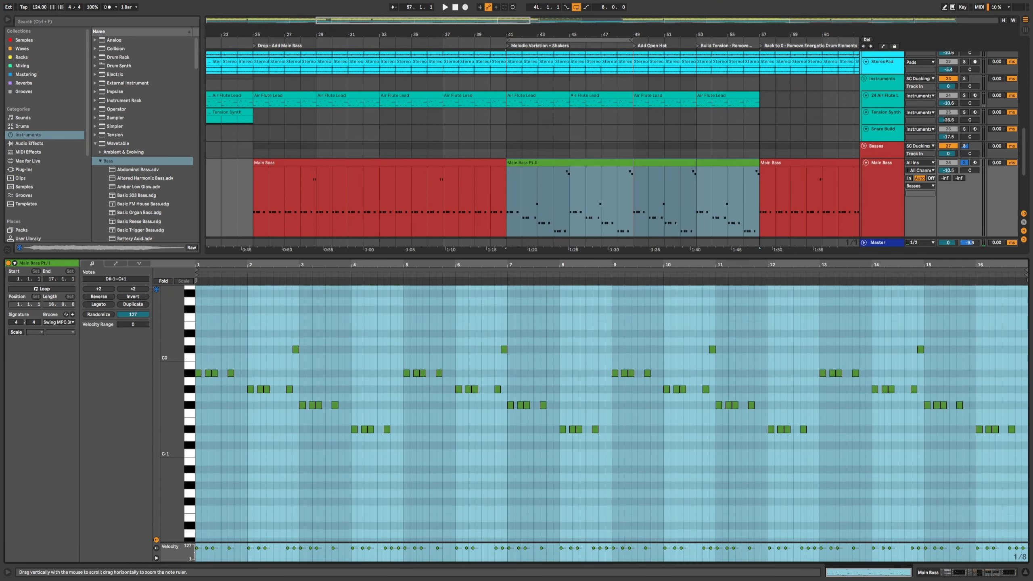
{"action": "left_click_drag", "start_coordinate": [235, 267], "coordinate": [273, 296]}
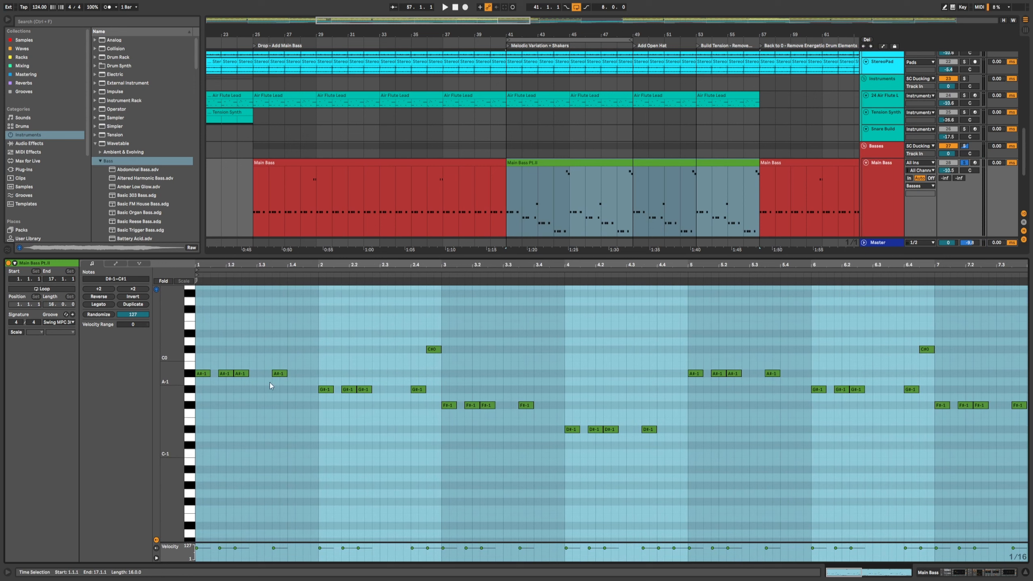
{"action": "scroll", "coordinate": [322, 407], "scroll_direction": "up", "scroll_amount": 2}
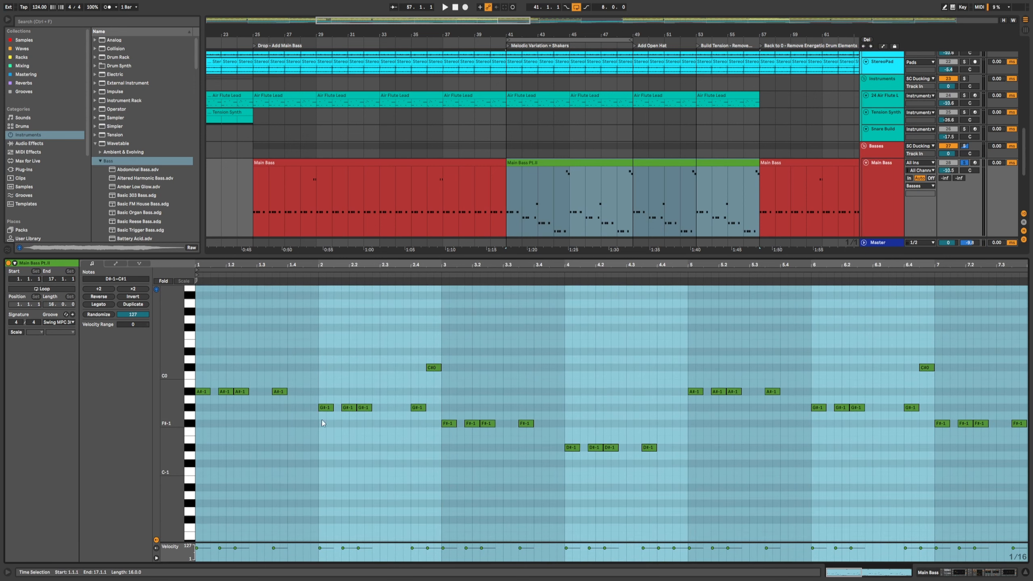
{"action": "left_click", "coordinate": [319, 384]}
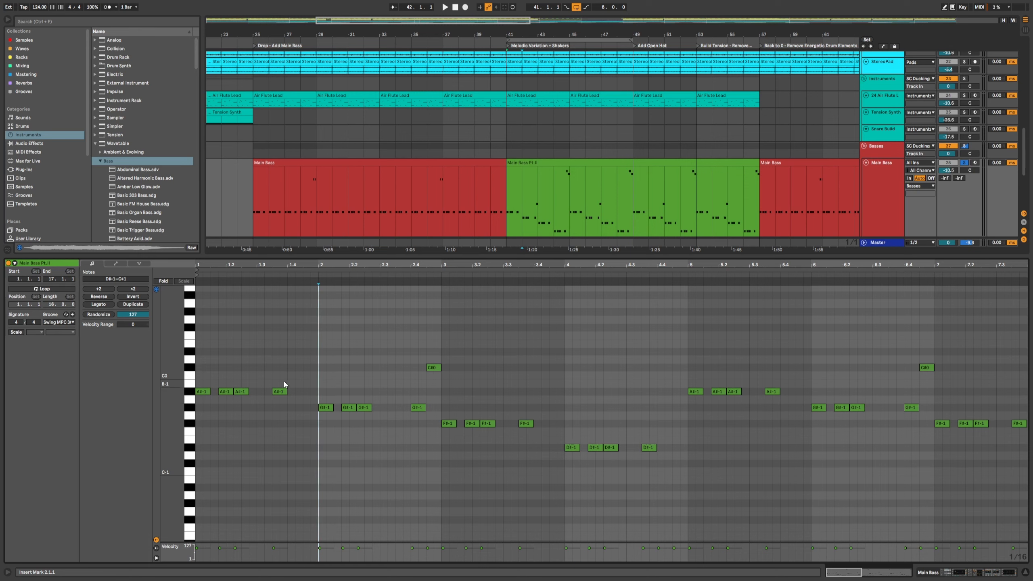
{"action": "scroll", "coordinate": [509, 209], "scroll_direction": "down", "scroll_amount": 1}
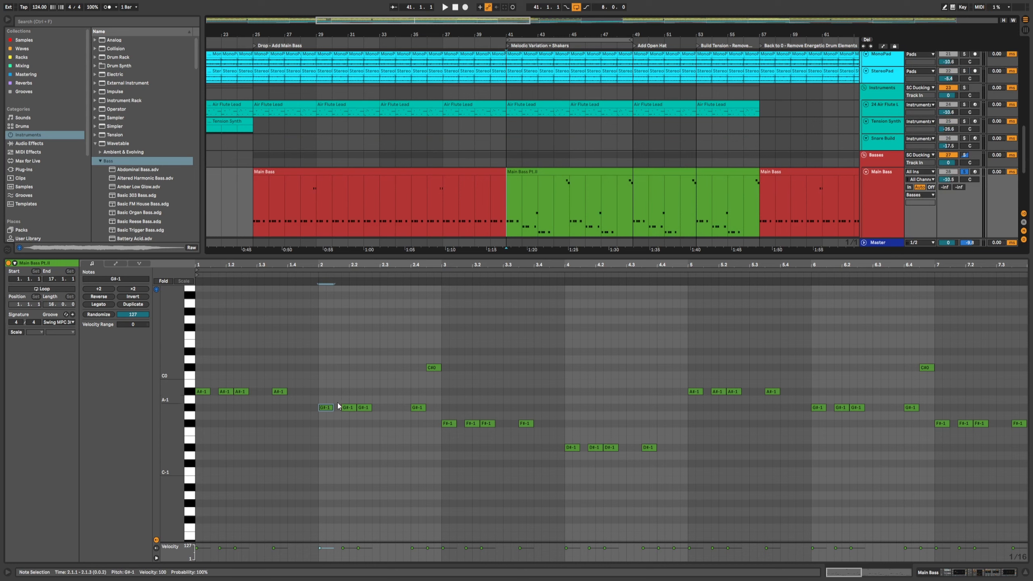
{"action": "scroll", "coordinate": [600, 162], "scroll_direction": "up", "scroll_amount": 3}
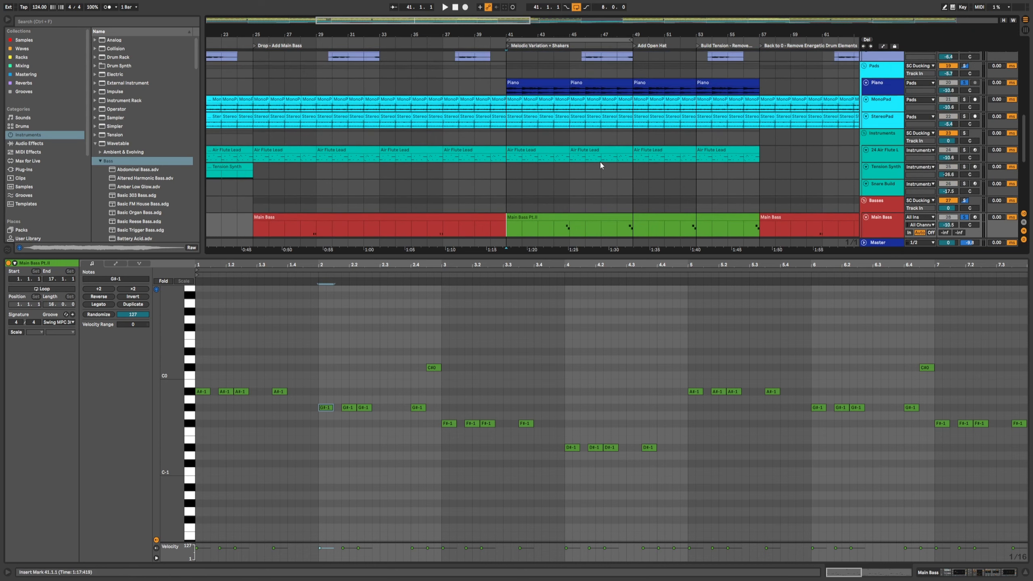
{"action": "key", "text": "space"}
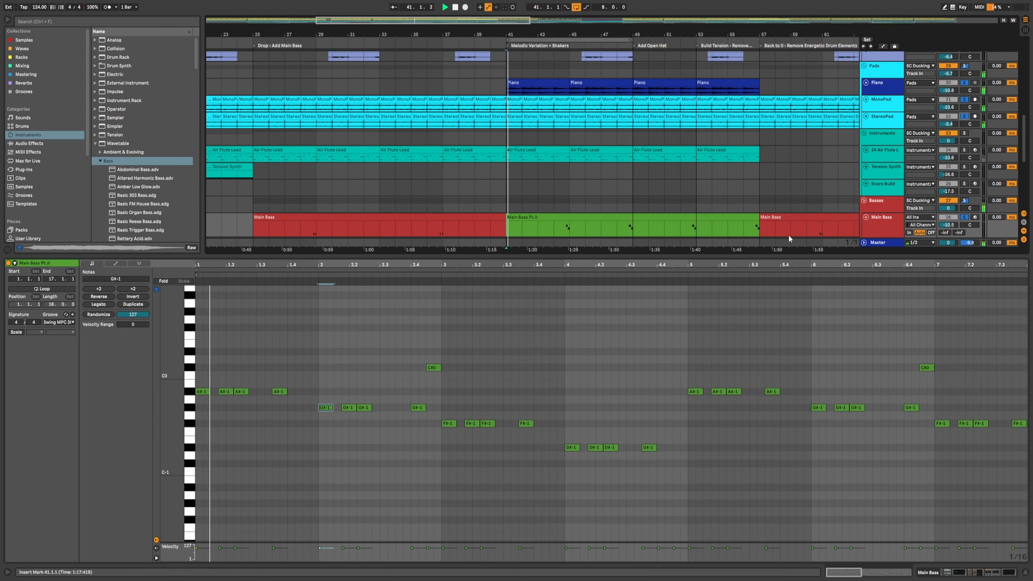
{"action": "scroll", "coordinate": [531, 381], "scroll_direction": "up", "scroll_amount": 3}
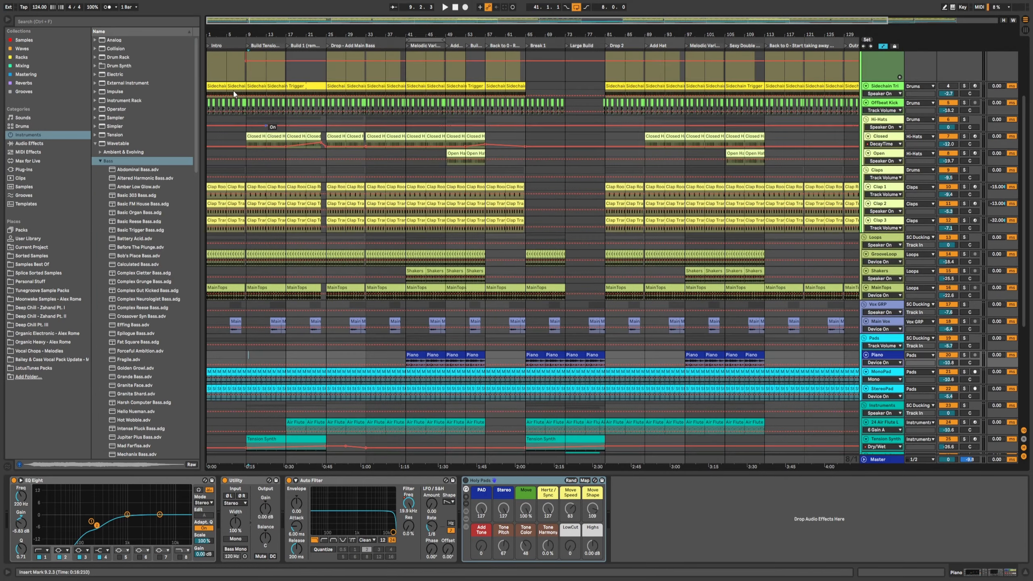
Step: Jump the playback position through the arrangement's section markers to examine how elements change every 8 bars
{"action": "scroll", "coordinate": [243, 97], "scroll_direction": "up", "scroll_amount": 5}
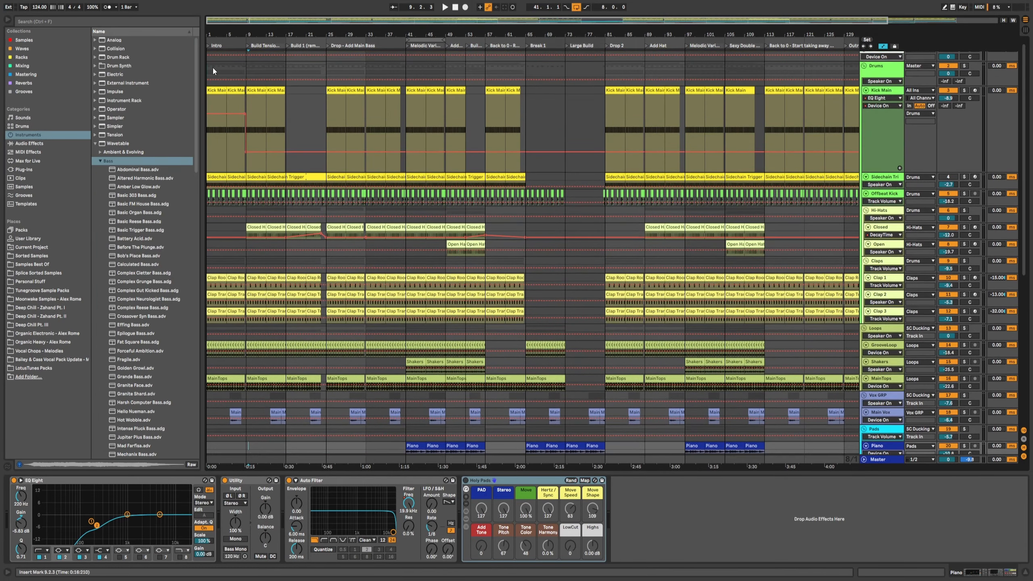
{"action": "left_click", "coordinate": [212, 66]}
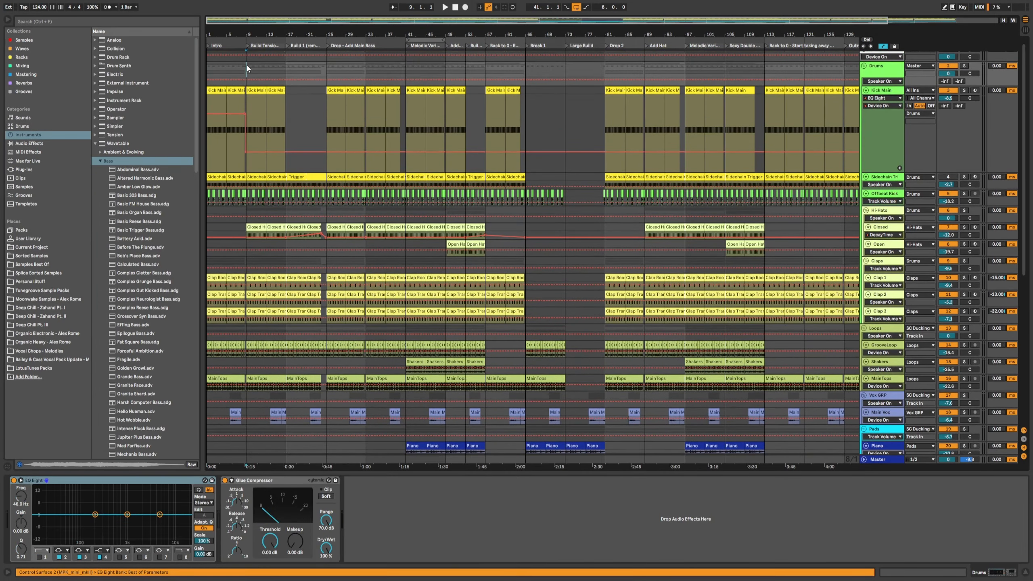
{"action": "left_click", "coordinate": [285, 67]}
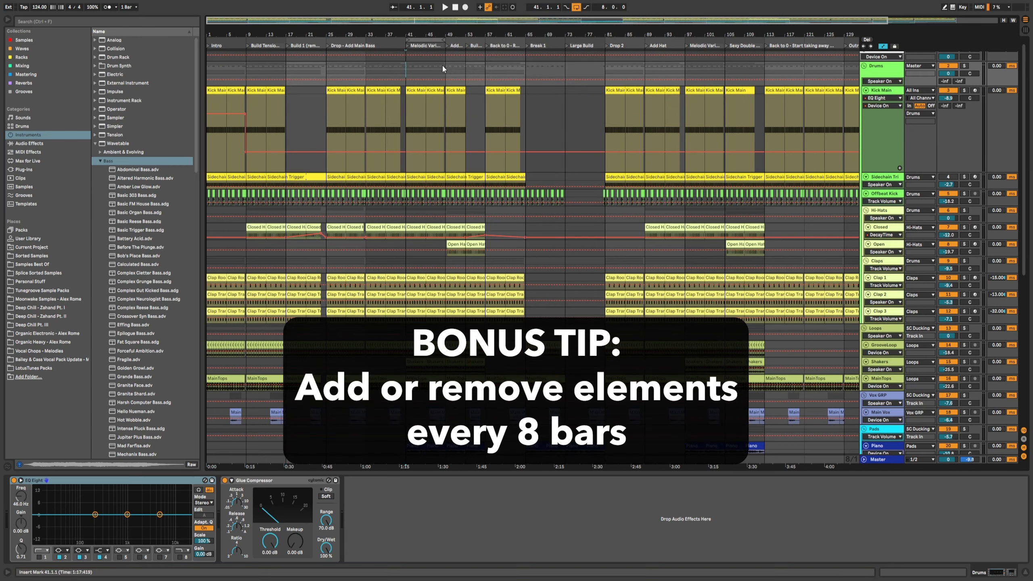
{"action": "left_click", "coordinate": [486, 69]}
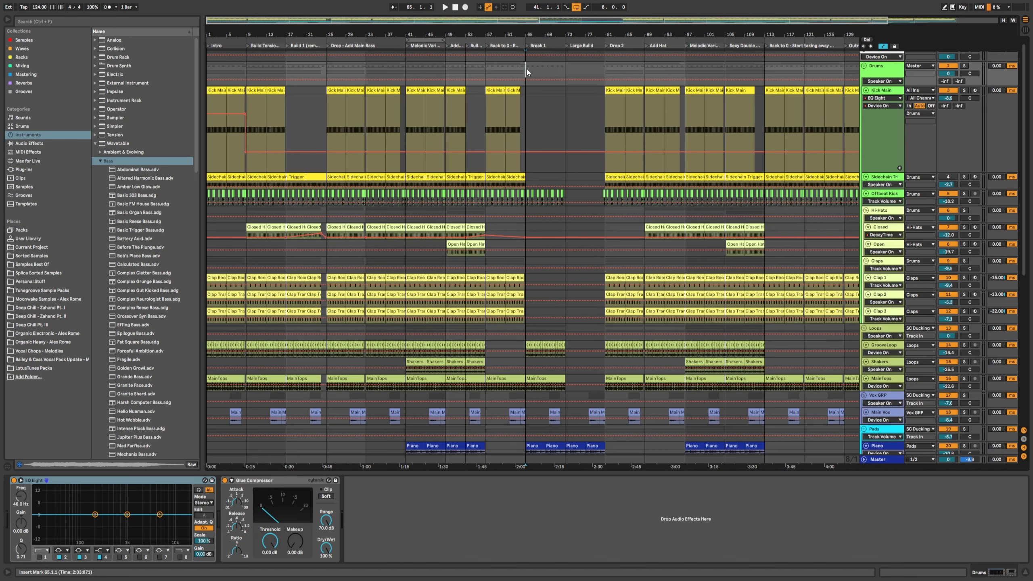
{"action": "left_click", "coordinate": [687, 65]}
{"action": "key", "text": "minus"}
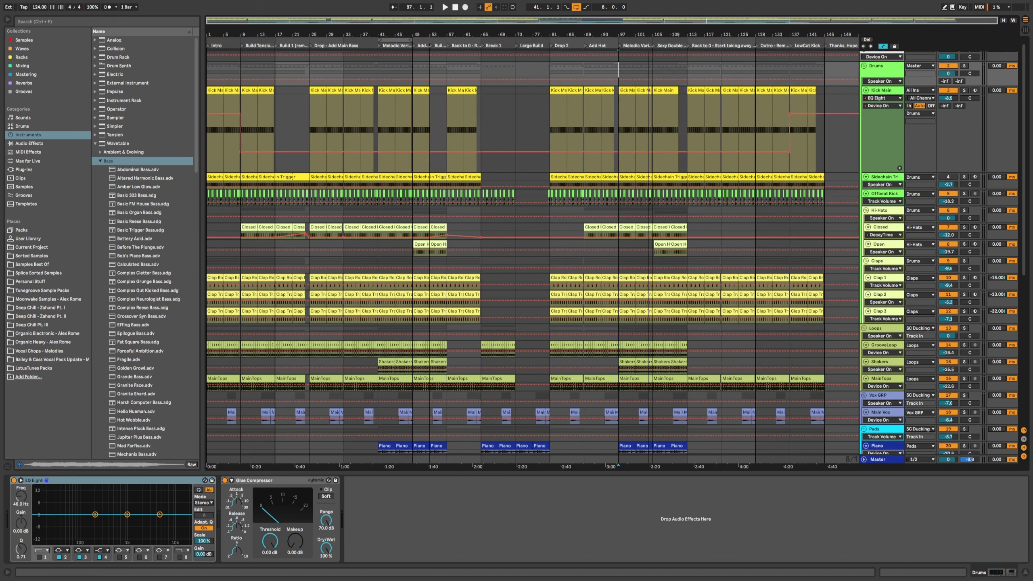
{"action": "left_click", "coordinate": [646, 71]}
Step: Inspect the transition FX clips and their volume automation near the start of the arrangement
{"action": "scroll", "coordinate": [448, 244], "scroll_direction": "down", "scroll_amount": 8}
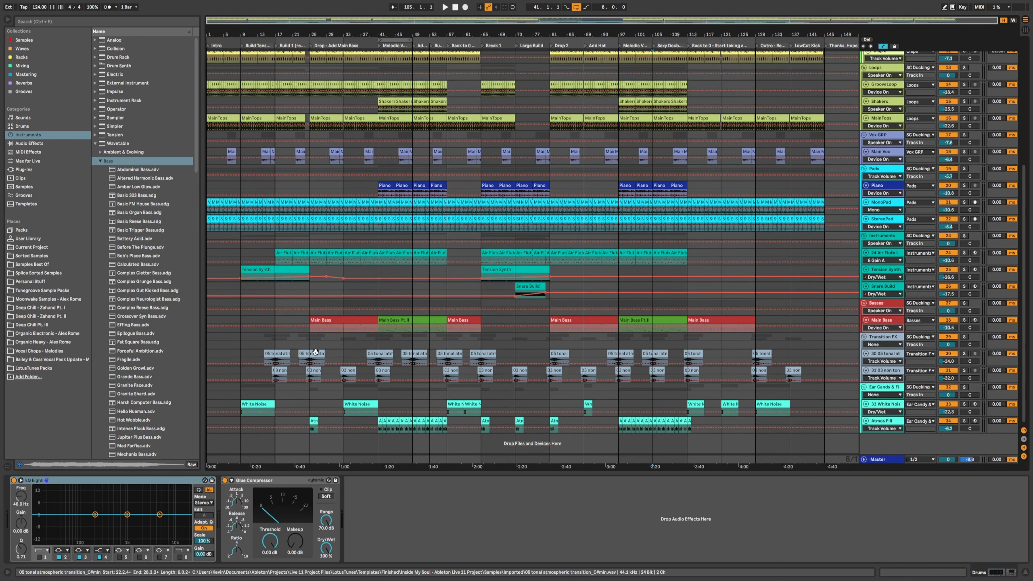
{"action": "left_click", "coordinate": [213, 336]}
{"action": "left_click_drag", "start_coordinate": [236, 337], "coordinate": [431, 343]}
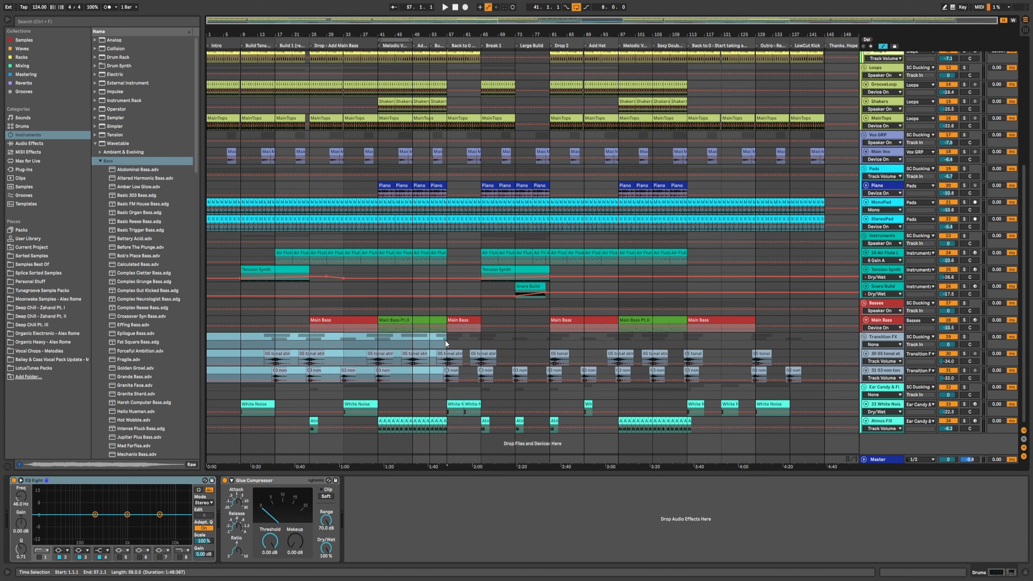
{"action": "left_click", "coordinate": [446, 341]}
{"action": "left_click", "coordinate": [269, 353]}
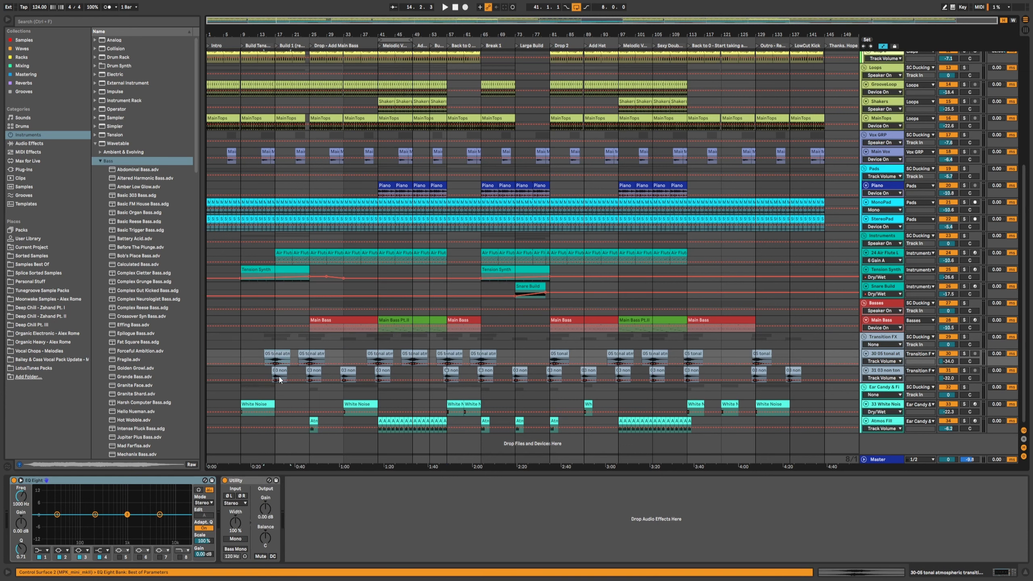
{"action": "left_click", "coordinate": [275, 369]}
{"action": "left_click", "coordinate": [258, 353]}
{"action": "left_click", "coordinate": [230, 354]}
{"action": "right_click", "coordinate": [229, 353]}
{"action": "left_click", "coordinate": [234, 353]}
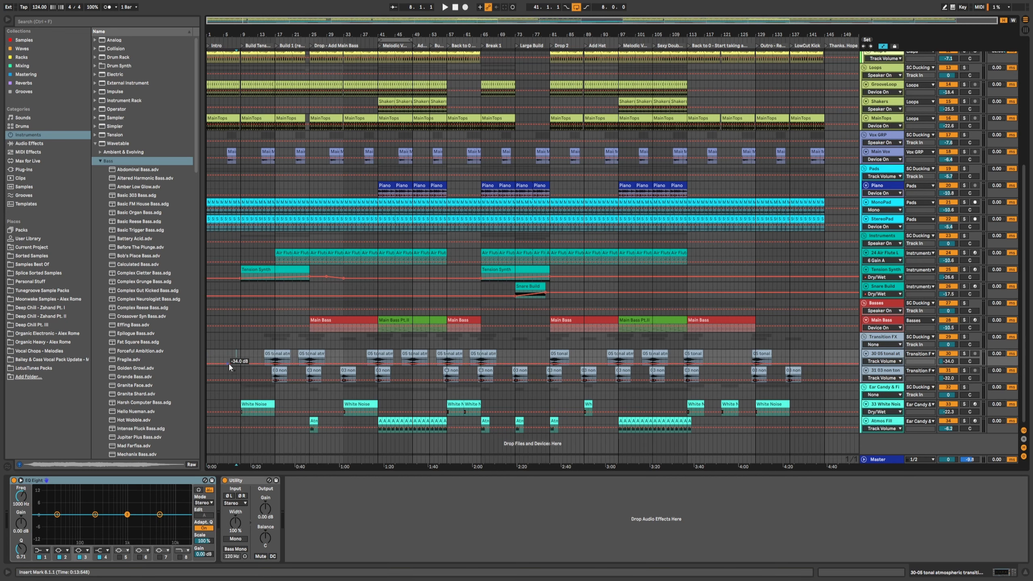
{"action": "left_click", "coordinate": [230, 356]}
Step: Start playback and select the Tension Synth clip to view its device chain
{"action": "key", "text": "space"}
{"action": "scroll", "coordinate": [267, 356], "scroll_direction": "up", "scroll_amount": 1}
{"action": "scroll", "coordinate": [270, 355], "scroll_direction": "up", "scroll_amount": 2}
{"action": "scroll", "coordinate": [269, 347], "scroll_direction": "down", "scroll_amount": 3}
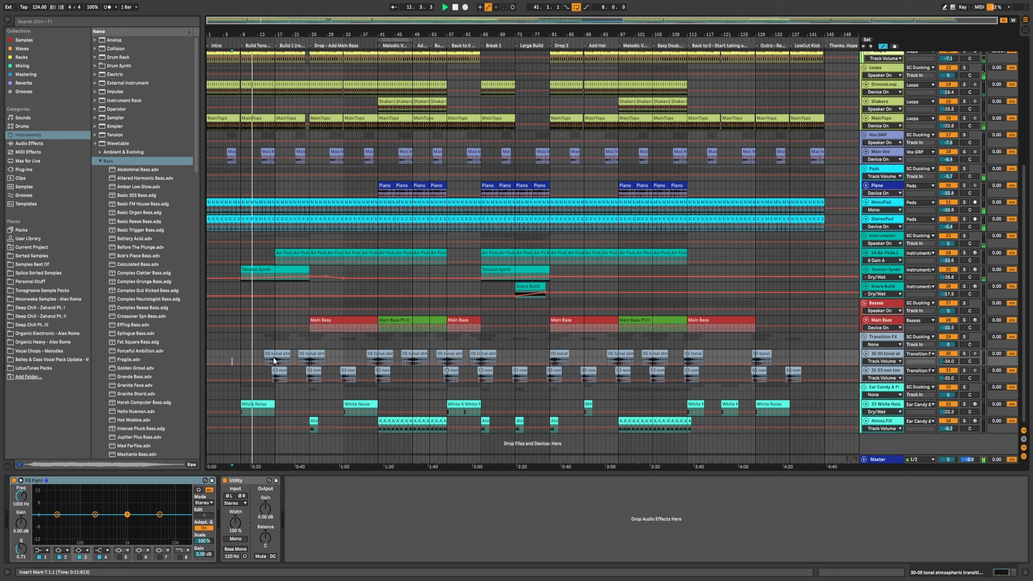
{"action": "left_click", "coordinate": [266, 268]}
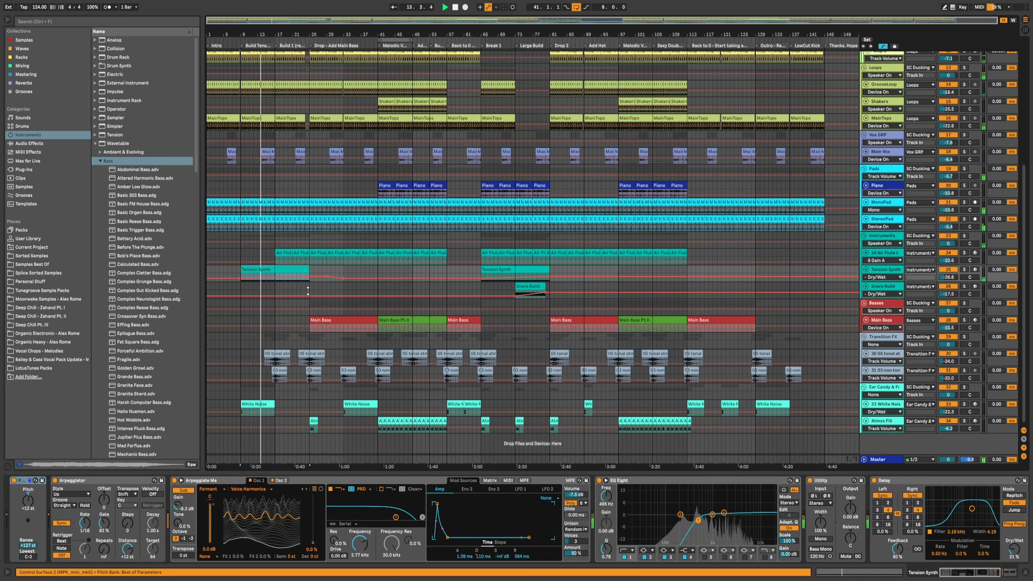
{"action": "left_click", "coordinate": [979, 575]}
{"action": "left_click_drag", "start_coordinate": [979, 574], "coordinate": [960, 574]}
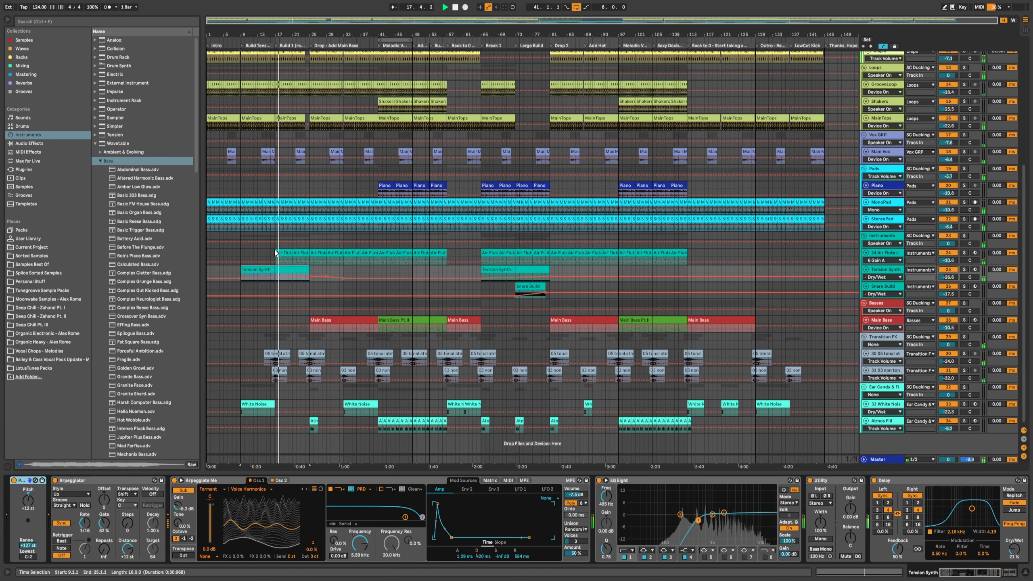
{"action": "left_click", "coordinate": [275, 237]}
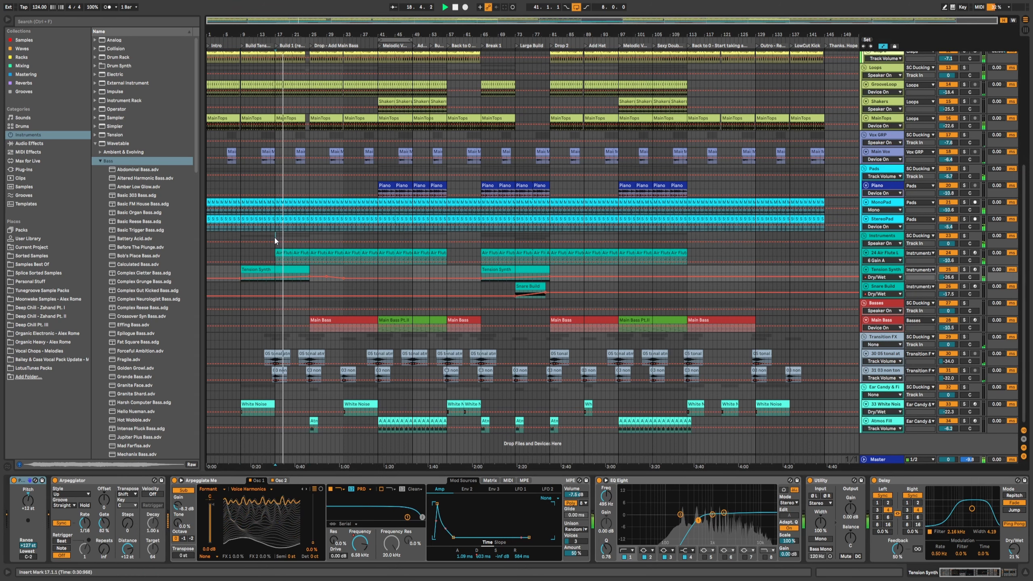
Step: Scroll through the arrangement's tracks during playback to review the layered elements
{"action": "scroll", "coordinate": [286, 237], "scroll_direction": "up", "scroll_amount": 7}
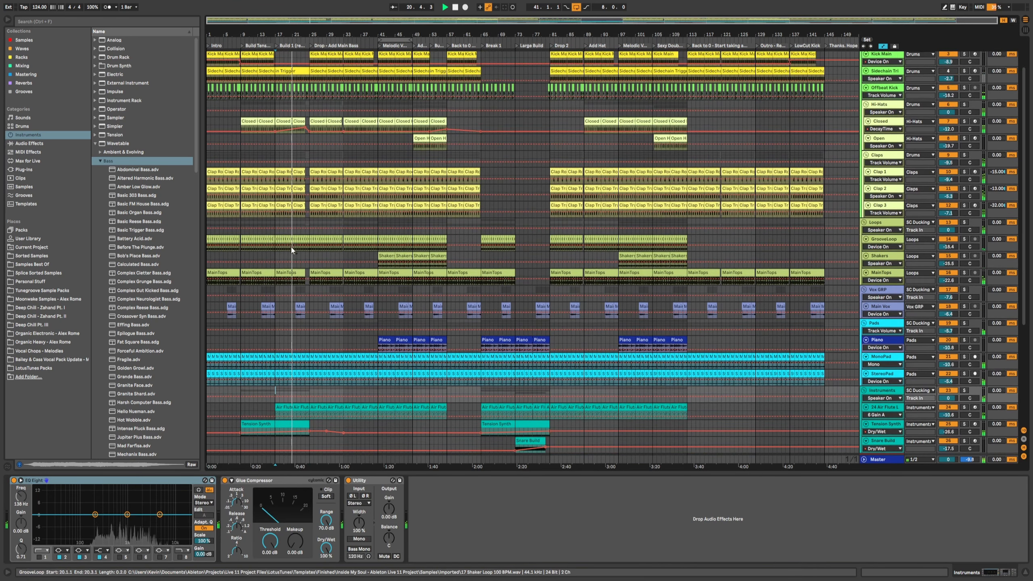
{"action": "scroll", "coordinate": [313, 285], "scroll_direction": "down", "scroll_amount": 1}
{"action": "scroll", "coordinate": [321, 303], "scroll_direction": "down", "scroll_amount": 1}
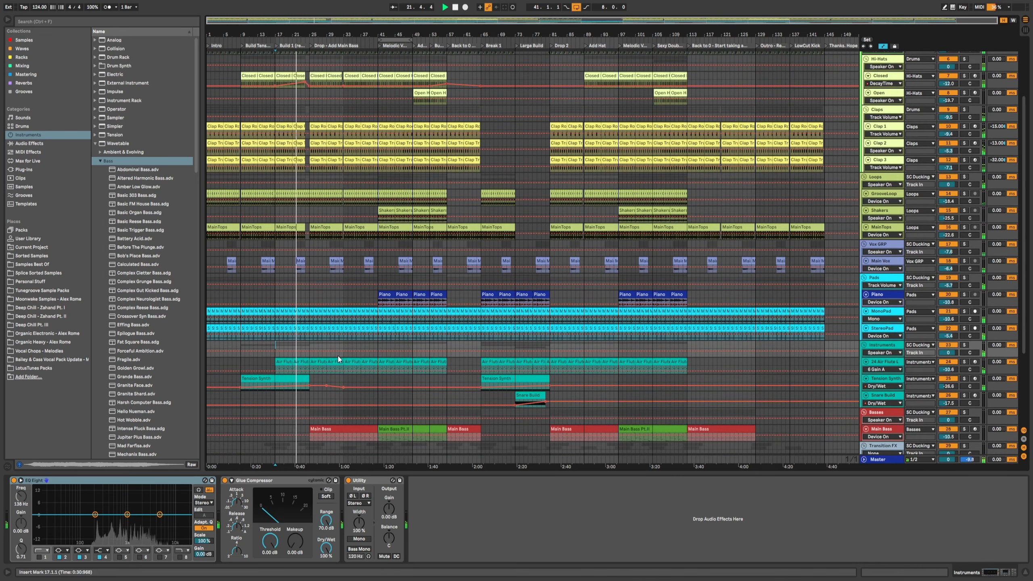
{"action": "scroll", "coordinate": [333, 352], "scroll_direction": "down", "scroll_amount": 1}
{"action": "scroll", "coordinate": [331, 353], "scroll_direction": "down", "scroll_amount": 1}
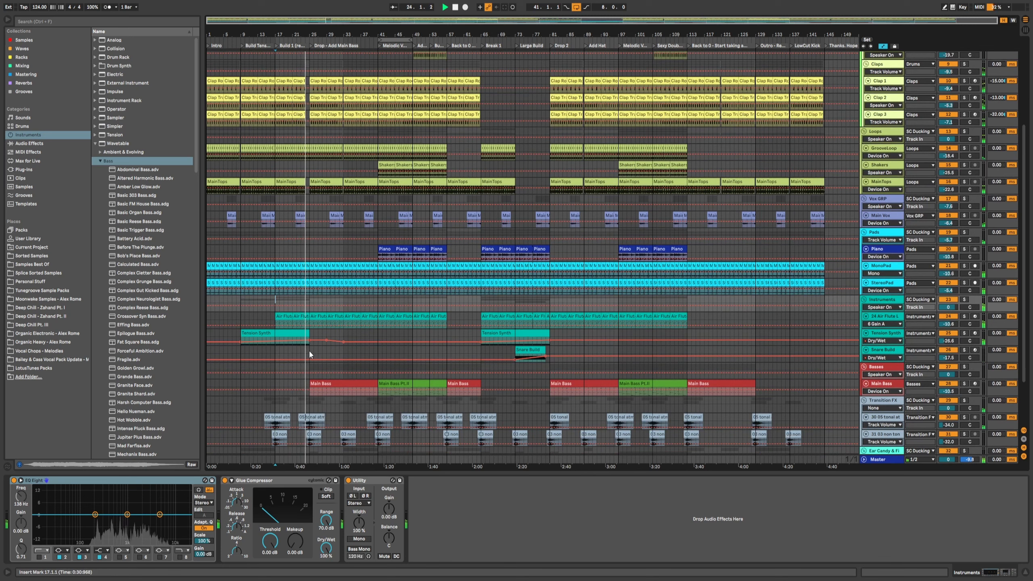
{"action": "scroll", "coordinate": [309, 354], "scroll_direction": "down", "scroll_amount": 1}
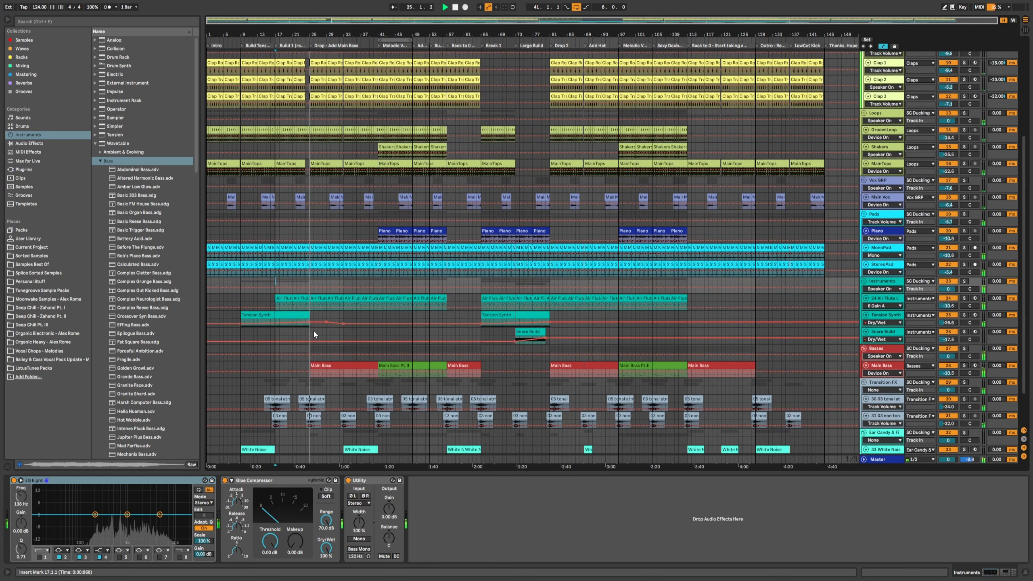
{"action": "scroll", "coordinate": [313, 331], "scroll_direction": "down", "scroll_amount": 1}
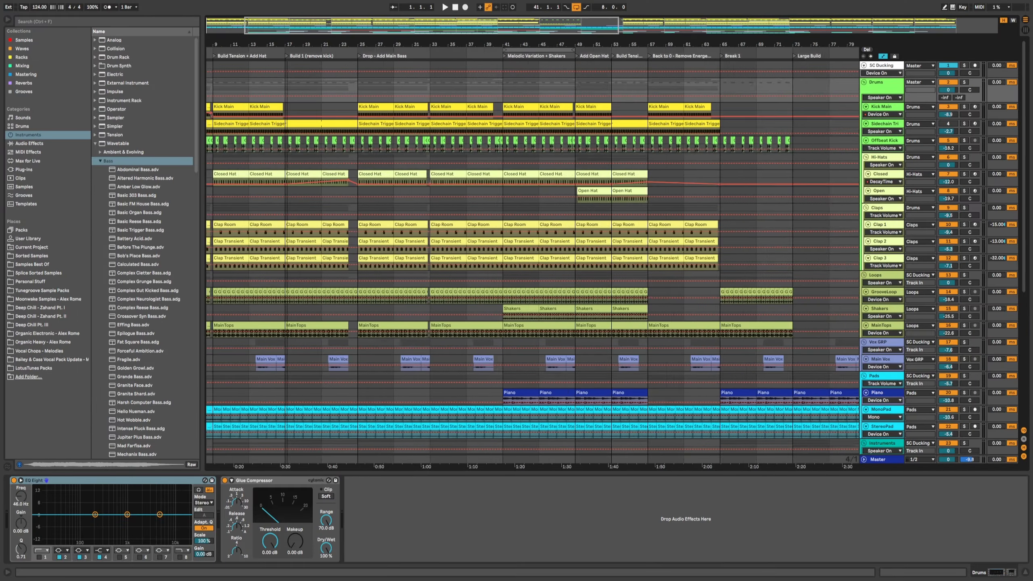
Step: Select bars 17 to 25 on the kick track in the Build 1 section
{"action": "scroll", "coordinate": [317, 106], "scroll_direction": "up", "scroll_amount": 5}
{"action": "left_click_drag", "start_coordinate": [341, 85], "coordinate": [448, 91]}
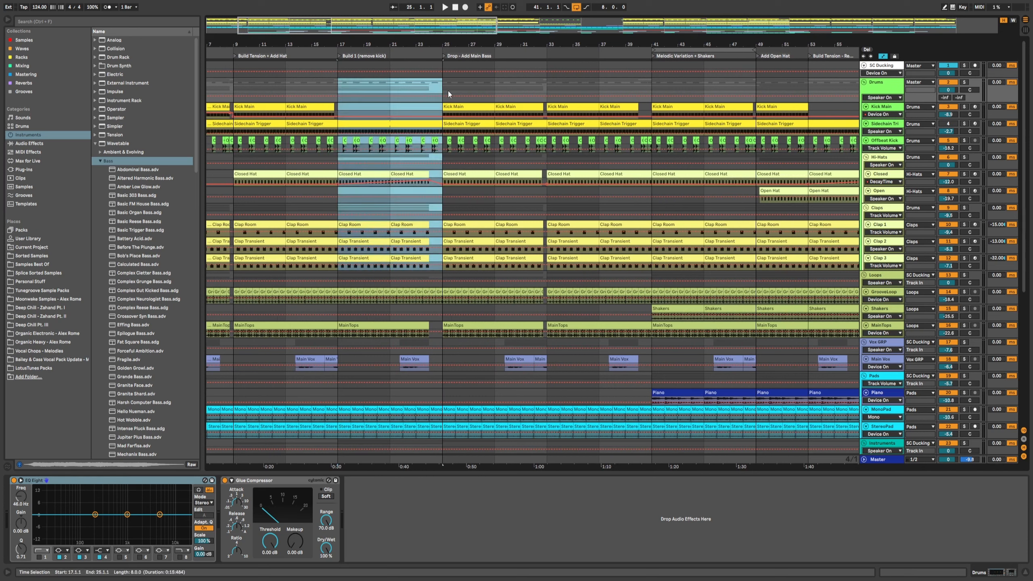
{"action": "left_click", "coordinate": [447, 91]}
{"action": "right_click", "coordinate": [431, 86]}
{"action": "left_click", "coordinate": [332, 84]}
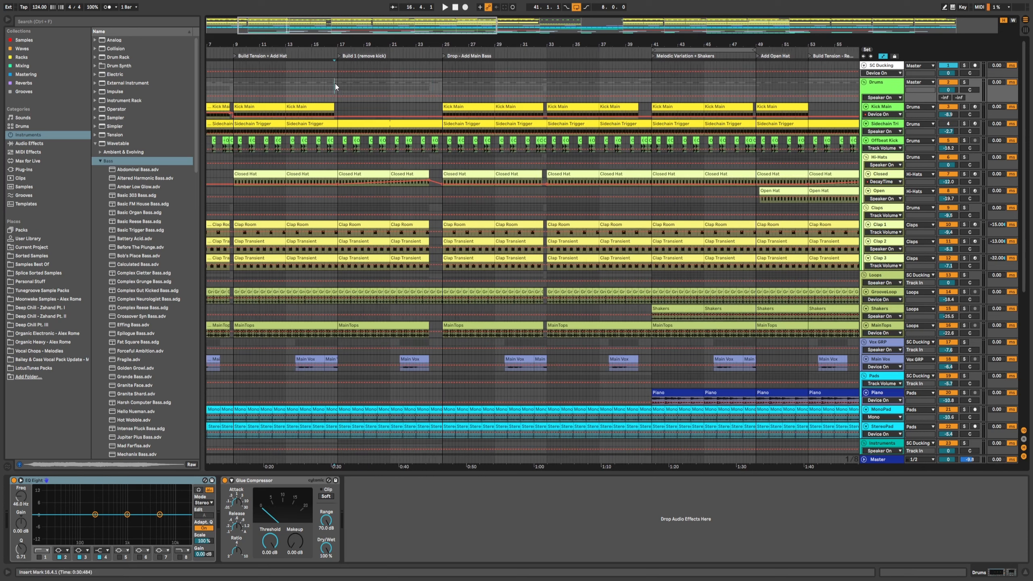
{"action": "left_click", "coordinate": [337, 86]}
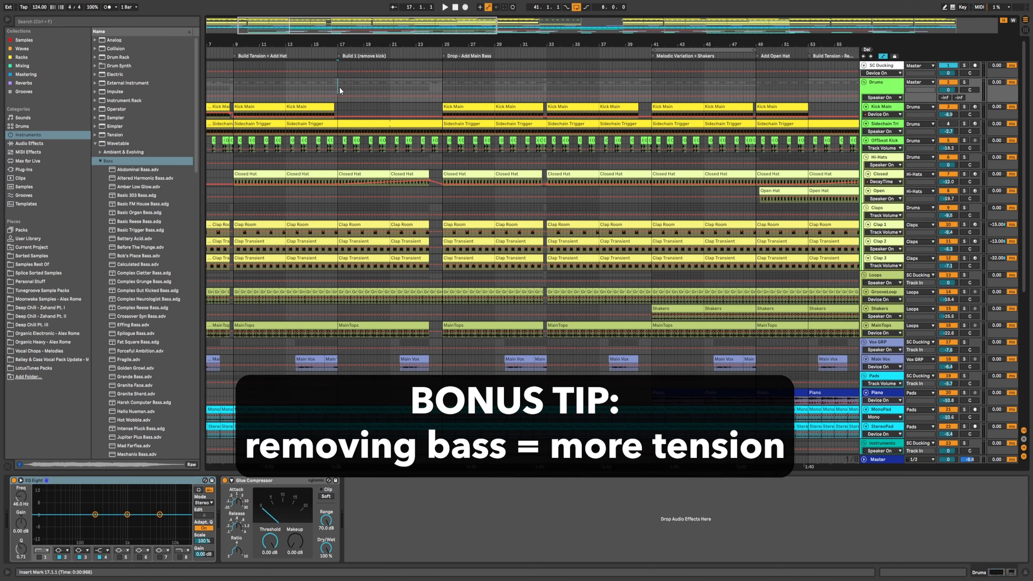
Step: Set the arrangement grid to a fixed 8 bars and select bars 17 to 25 on an empty lane
{"action": "scroll", "coordinate": [339, 88], "scroll_direction": "down", "scroll_amount": 6}
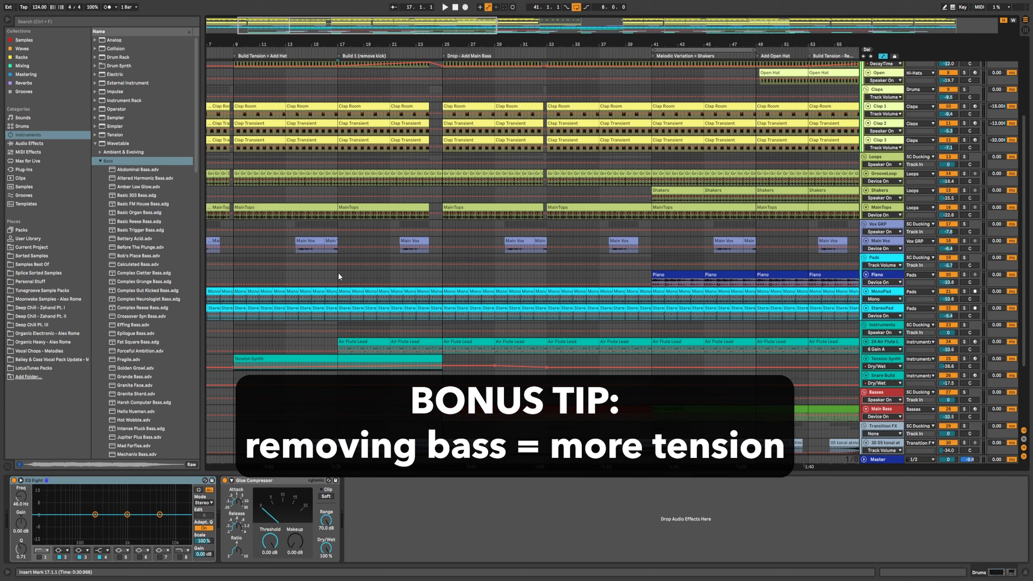
{"action": "right_click", "coordinate": [338, 273]}
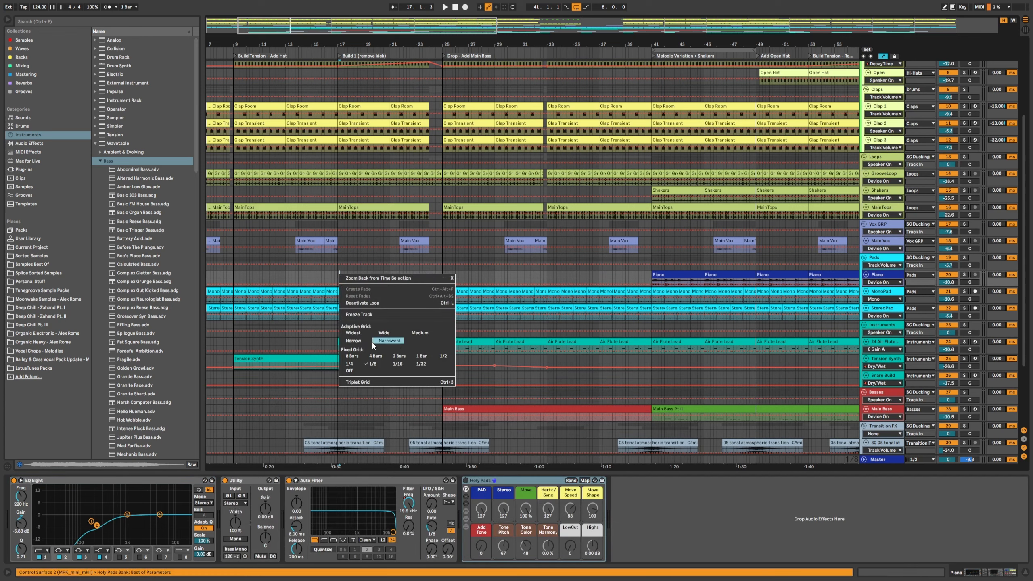
{"action": "left_click", "coordinate": [354, 356]}
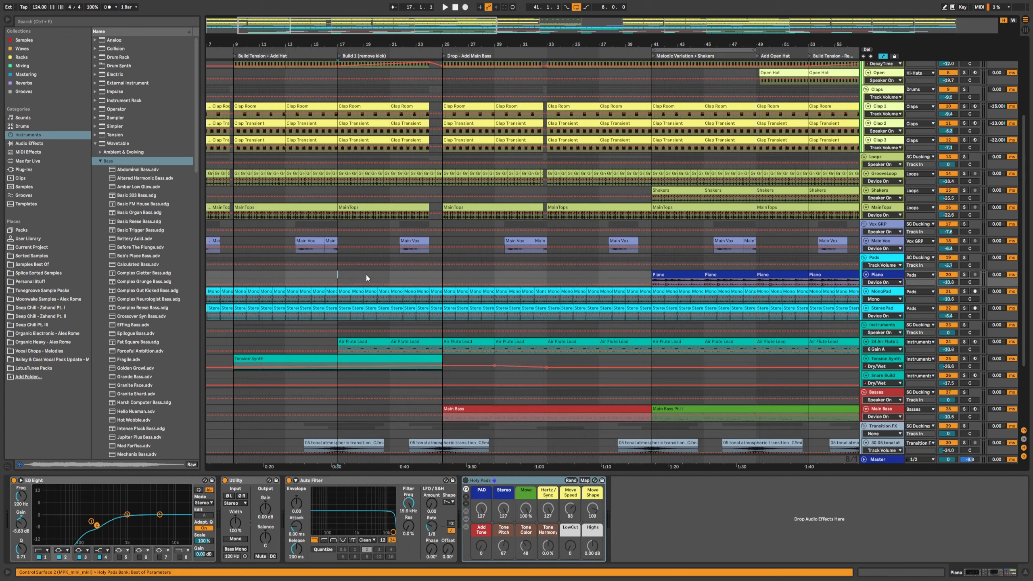
{"action": "left_click_drag", "start_coordinate": [367, 275], "coordinate": [422, 284]}
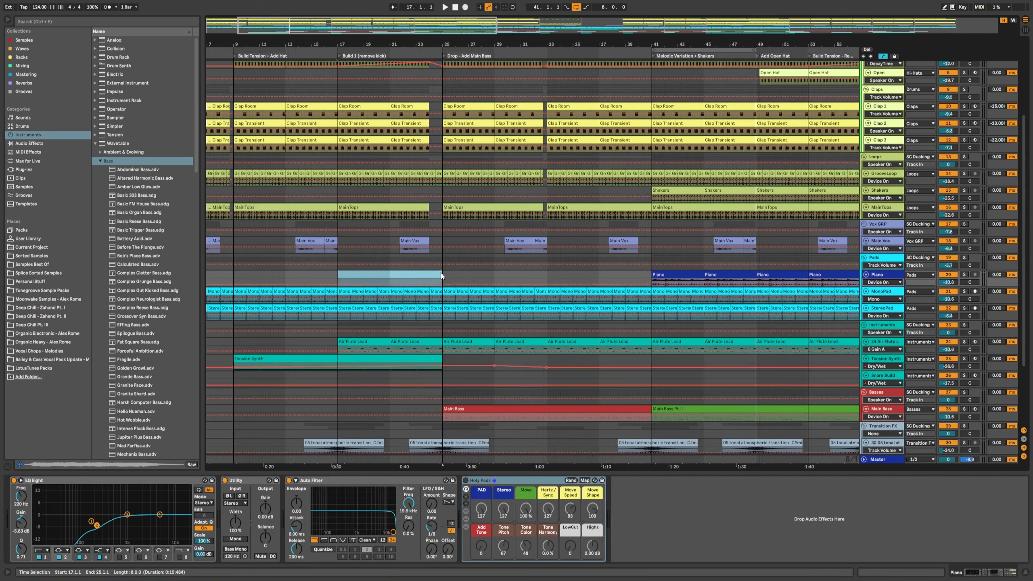
{"action": "left_click_drag", "start_coordinate": [440, 277], "coordinate": [436, 278]}
{"action": "scroll", "coordinate": [444, 278], "scroll_direction": "up", "scroll_amount": 3}
{"action": "left_click", "coordinate": [442, 302]}
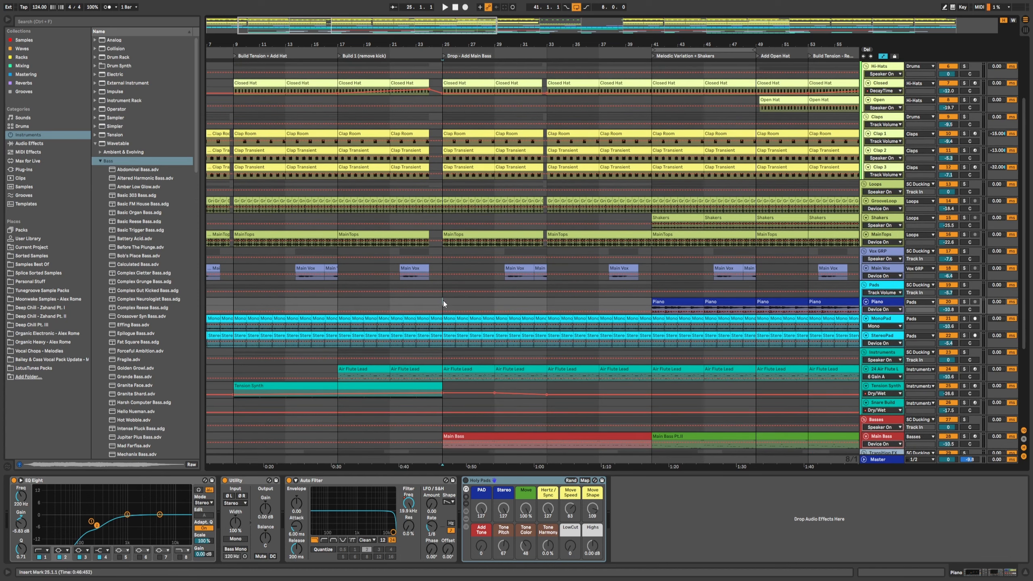
{"action": "scroll", "coordinate": [451, 304], "scroll_direction": "up", "scroll_amount": 3}
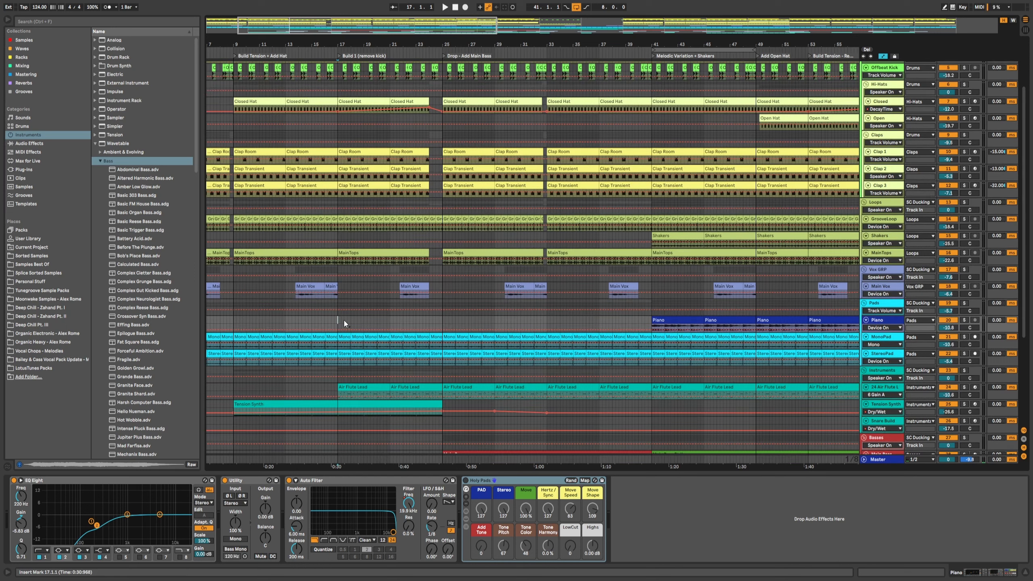
{"action": "left_click", "coordinate": [344, 331]}
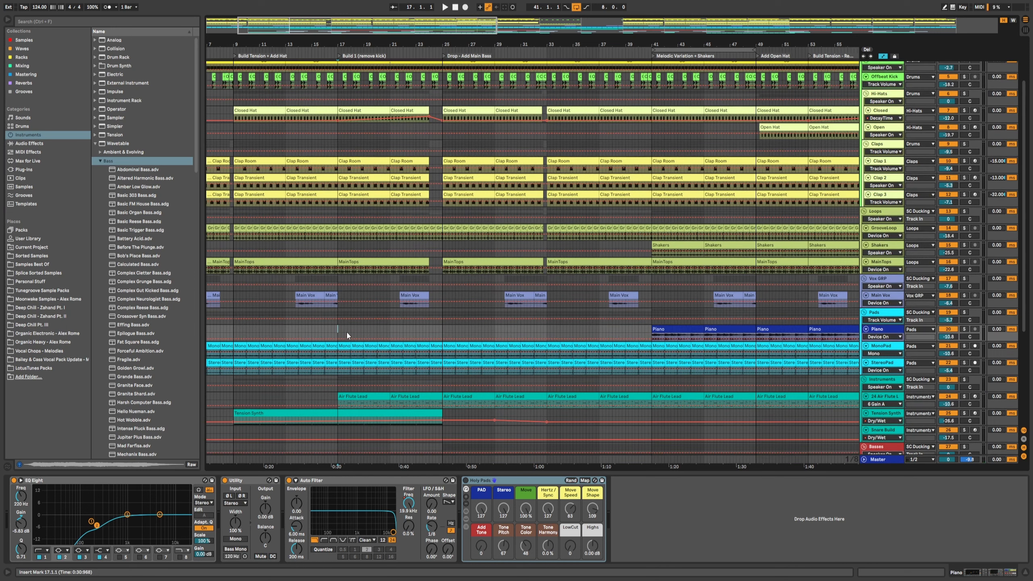
Step: Scroll through the tracks during playback to examine where the Main Bass enters after the build
{"action": "scroll", "coordinate": [341, 331], "scroll_direction": "down", "scroll_amount": 3}
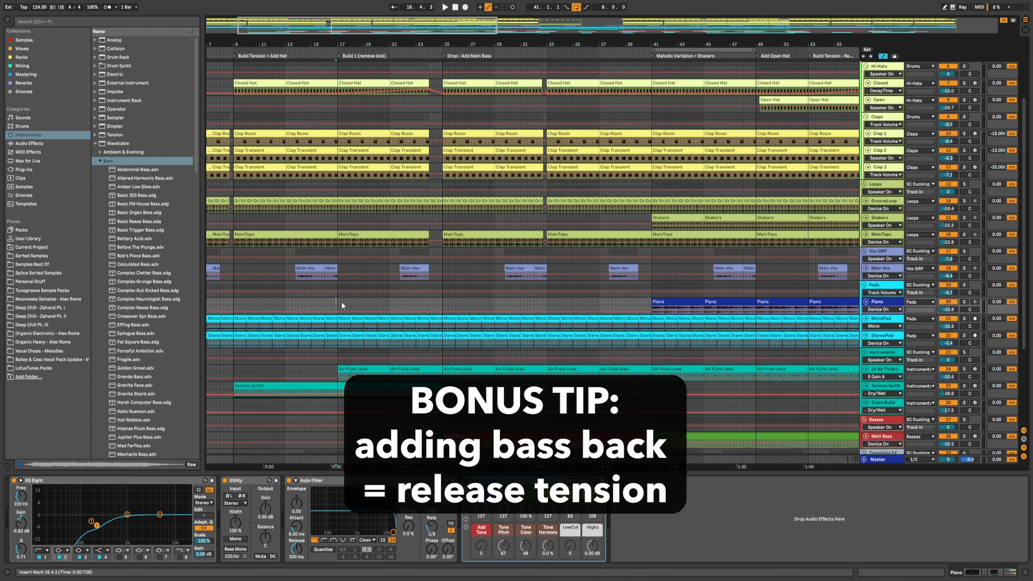
{"action": "scroll", "coordinate": [488, 308], "scroll_direction": "down", "scroll_amount": 2}
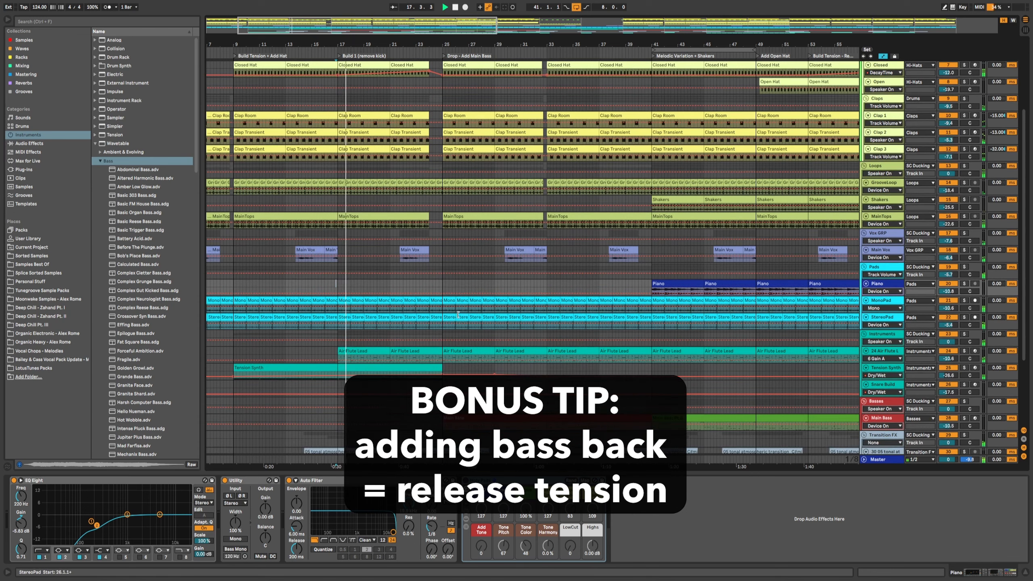
{"action": "scroll", "coordinate": [489, 308], "scroll_direction": "down", "scroll_amount": 6}
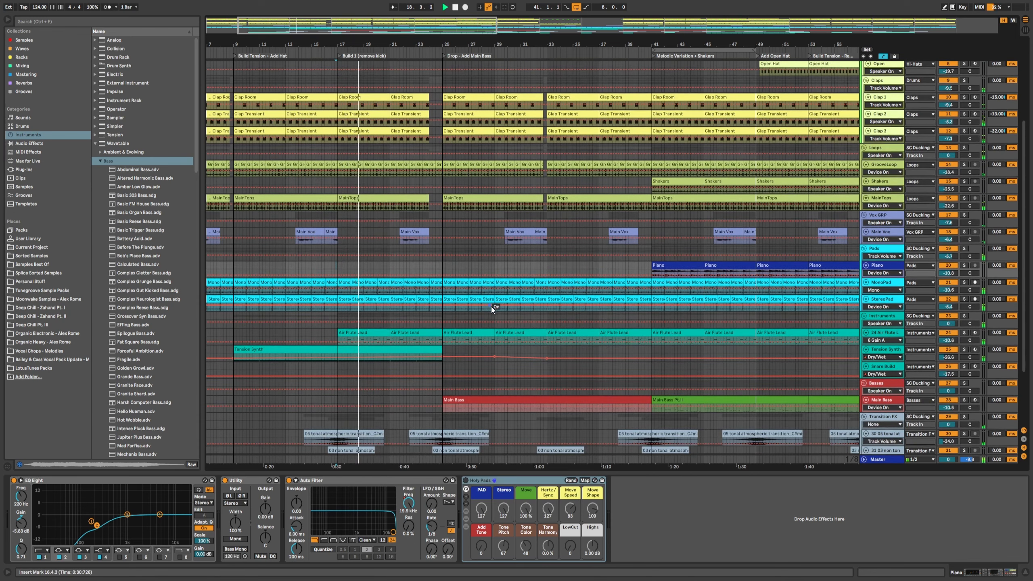
{"action": "scroll", "coordinate": [490, 308], "scroll_direction": "down", "scroll_amount": 2}
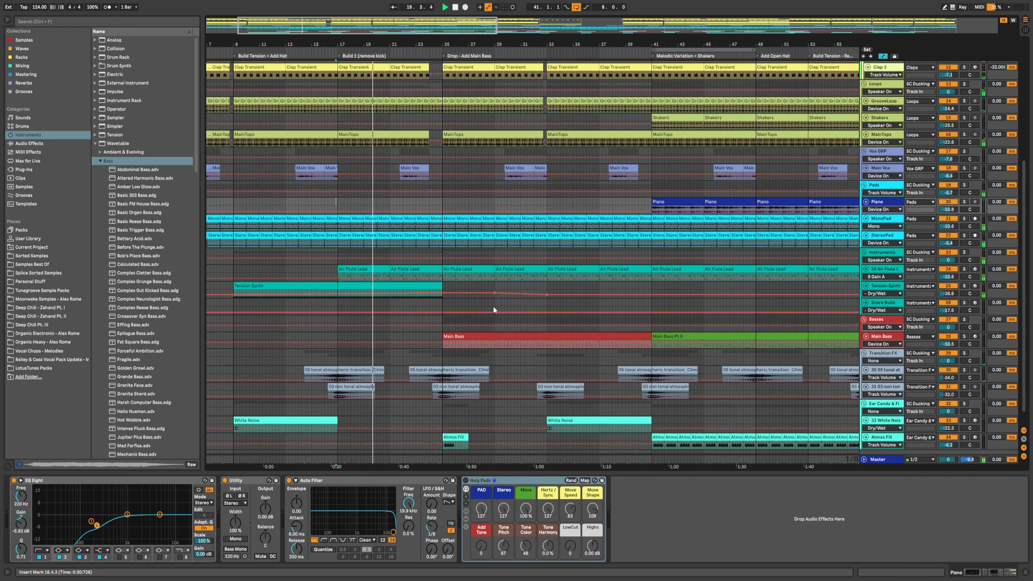
{"action": "scroll", "coordinate": [492, 308], "scroll_direction": "down", "scroll_amount": 3}
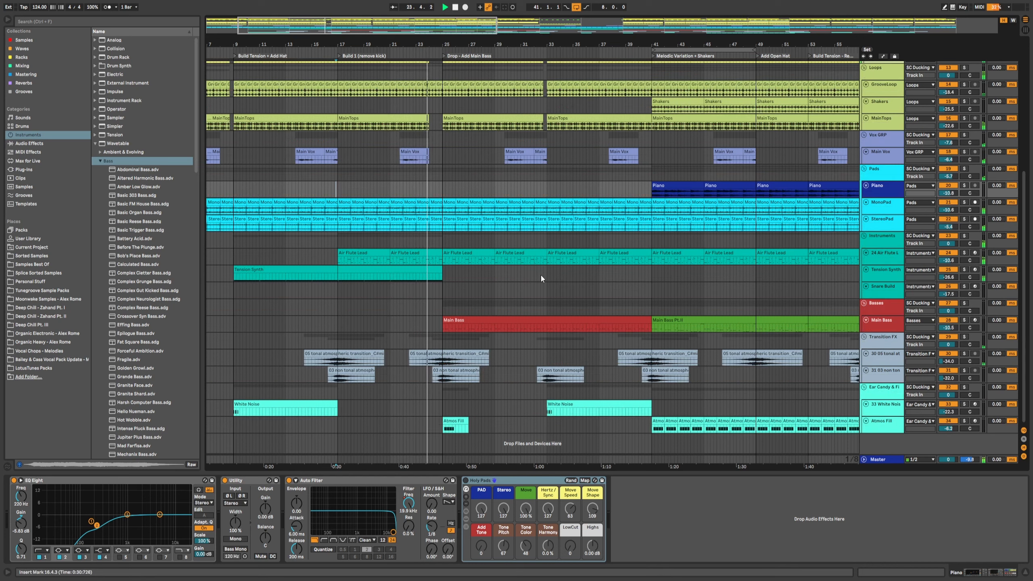
{"action": "scroll", "coordinate": [532, 301], "scroll_direction": "up", "scroll_amount": 1}
{"action": "scroll", "coordinate": [524, 321], "scroll_direction": "up", "scroll_amount": 2}
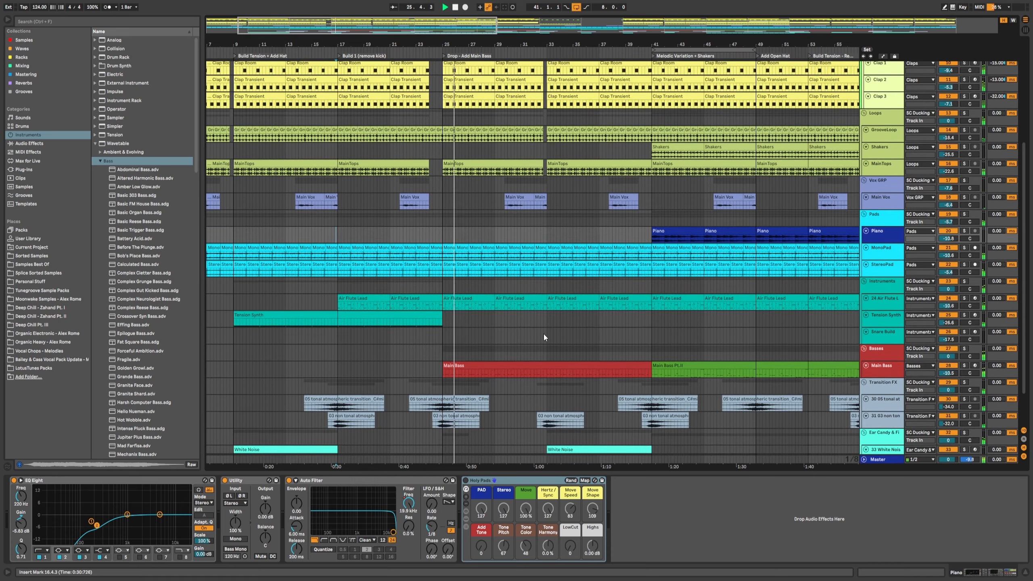
{"action": "scroll", "coordinate": [545, 334], "scroll_direction": "down", "scroll_amount": 3}
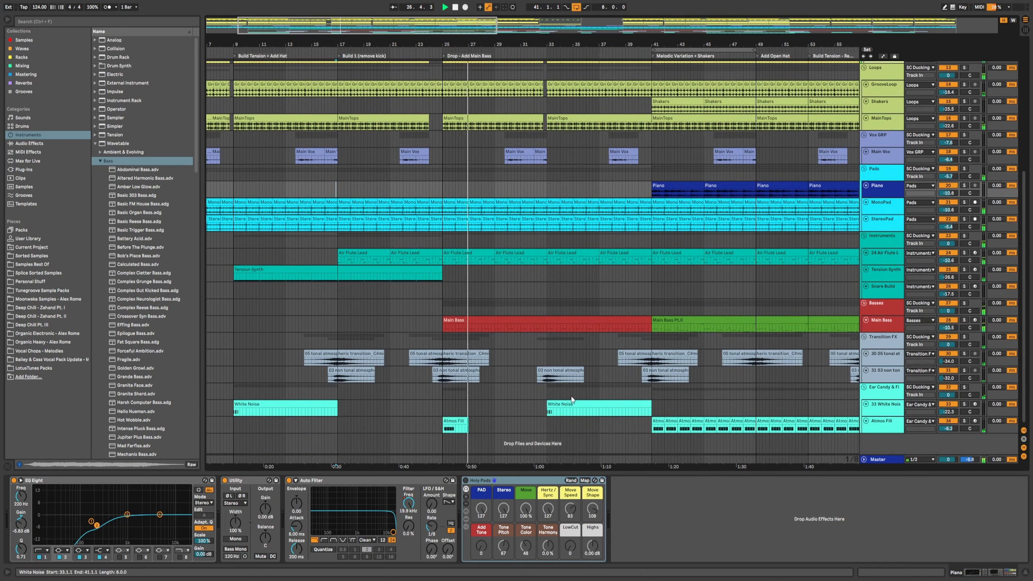
{"action": "scroll", "coordinate": [537, 322], "scroll_direction": "up", "scroll_amount": 2}
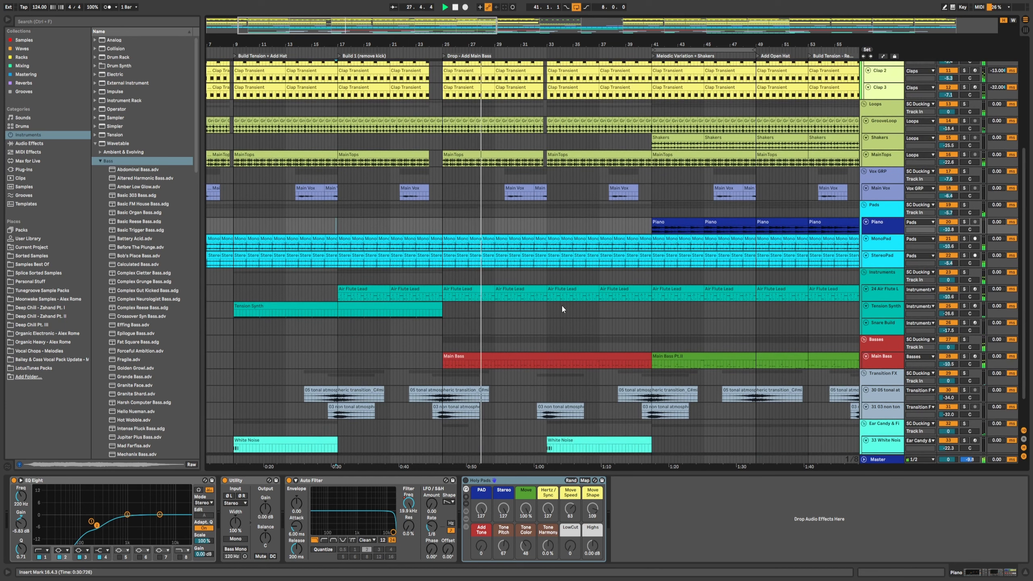
Step: Scroll to the drop section and inspect the Main Bass and atmospheric transition clips around it
{"action": "scroll", "coordinate": [507, 360], "scroll_direction": "right", "scroll_amount": 3}
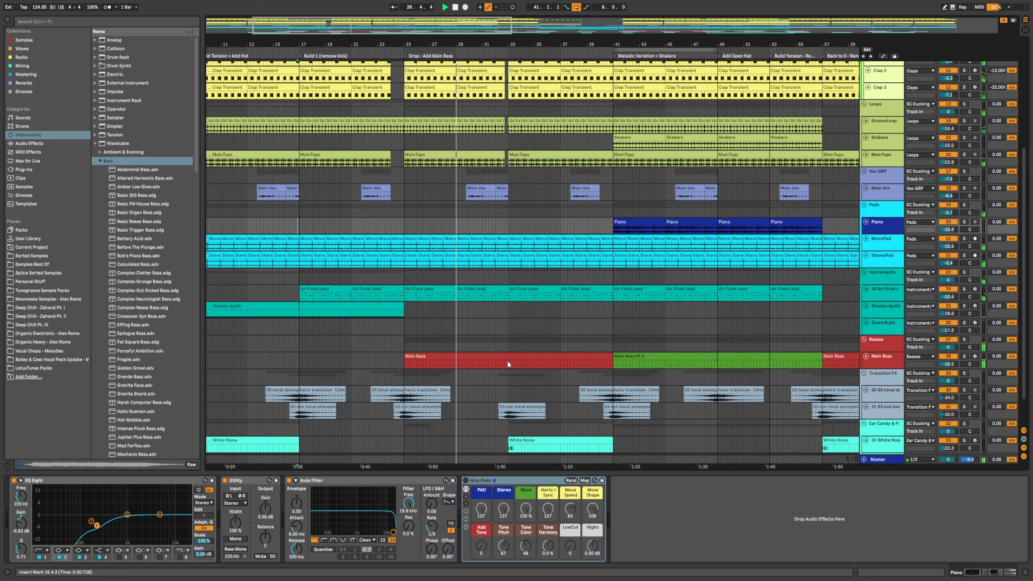
{"action": "scroll", "coordinate": [480, 358], "scroll_direction": "down", "scroll_amount": 2}
{"action": "right_click", "coordinate": [452, 354]}
{"action": "left_click", "coordinate": [429, 414]}
{"action": "left_click", "coordinate": [426, 340]}
{"action": "left_click", "coordinate": [510, 344]}
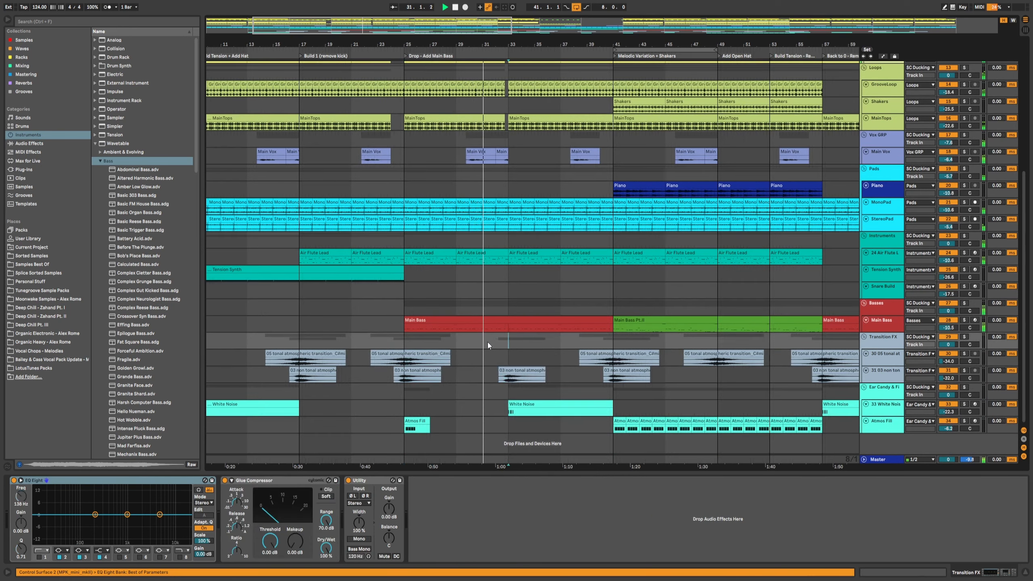
{"action": "left_click", "coordinate": [509, 378]}
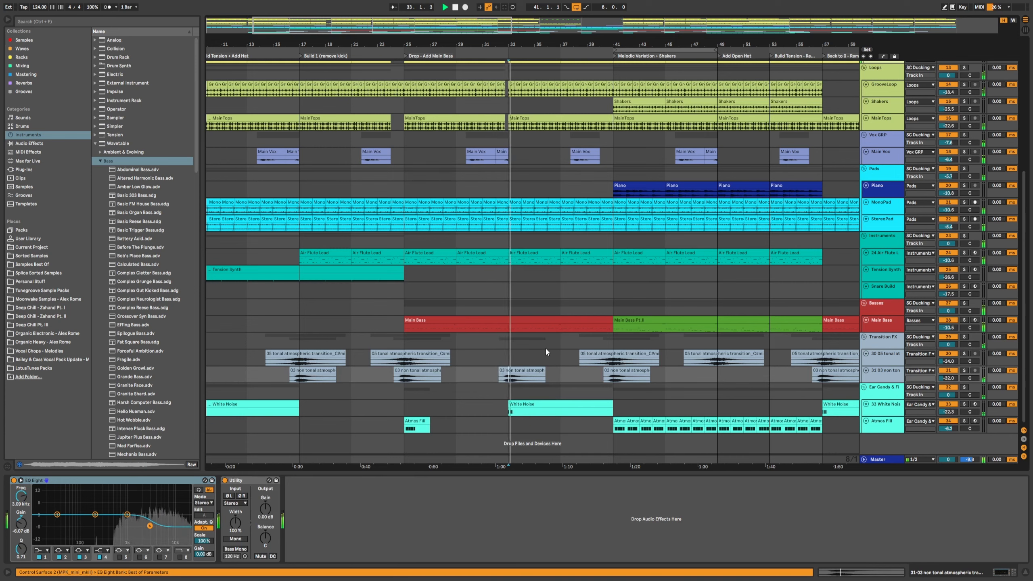
Step: Start playback and audition the drop, placing the start marker at bar 41 on the Main Bass lane
{"action": "left_click_drag", "start_coordinate": [610, 43], "coordinate": [488, 42]}
{"action": "scroll", "coordinate": [475, 172], "scroll_direction": "up", "scroll_amount": 2}
{"action": "key", "text": "space"}
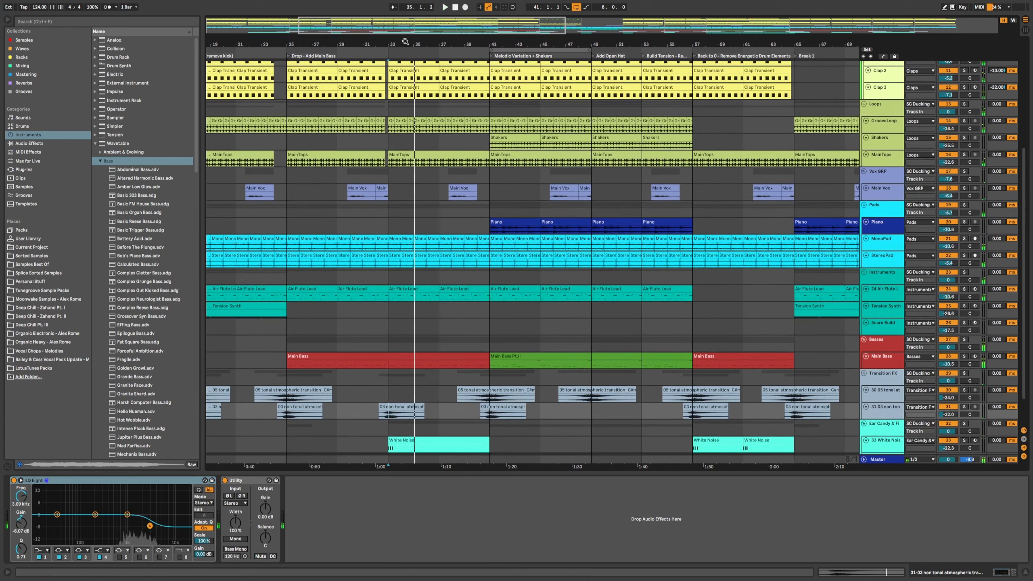
{"action": "left_click_drag", "start_coordinate": [406, 42], "coordinate": [431, 43]}
{"action": "left_click", "coordinate": [315, 345]}
{"action": "left_click_drag", "start_coordinate": [319, 337], "coordinate": [517, 345]}
{"action": "left_click", "coordinate": [518, 340]}
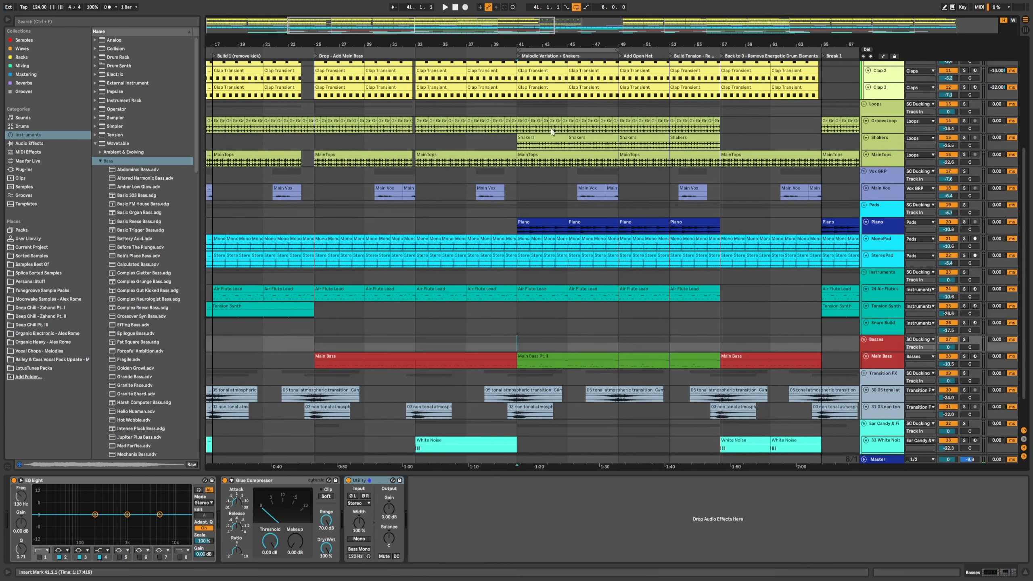
{"action": "left_click_drag", "start_coordinate": [546, 45], "coordinate": [487, 46]}
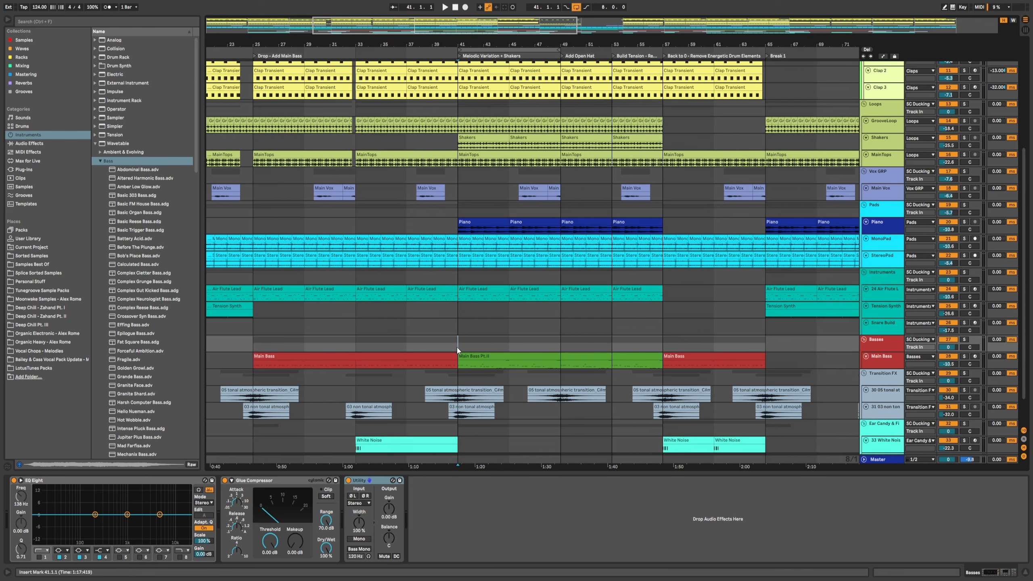
Step: Select the Main Vox, Shakers, MainTops and Piano clips at bar 41 to inspect what enters in the melodic variation
{"action": "scroll", "coordinate": [453, 338], "scroll_direction": "up", "scroll_amount": 5}
{"action": "left_click", "coordinate": [460, 256]}
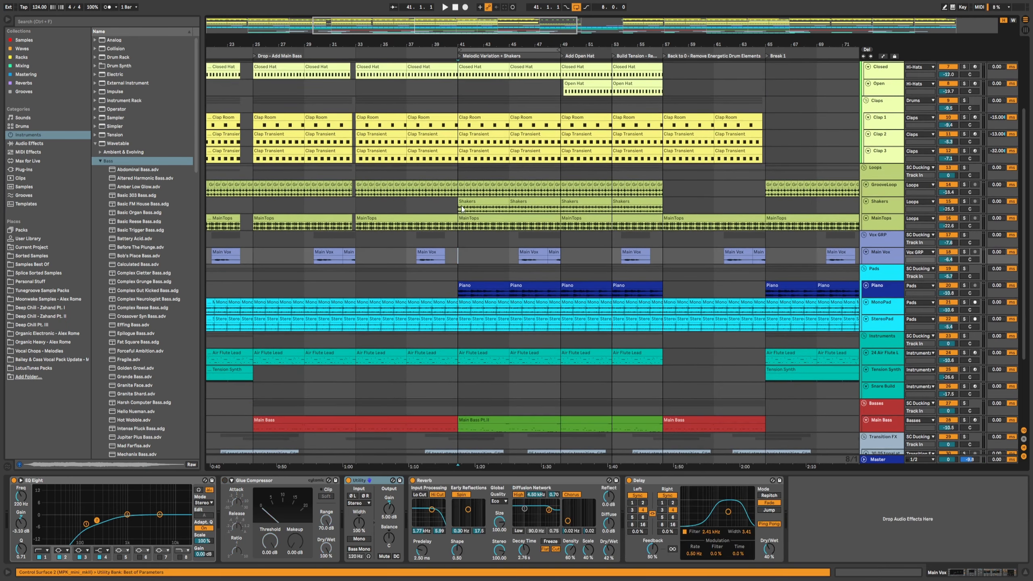
{"action": "left_click", "coordinate": [462, 208]}
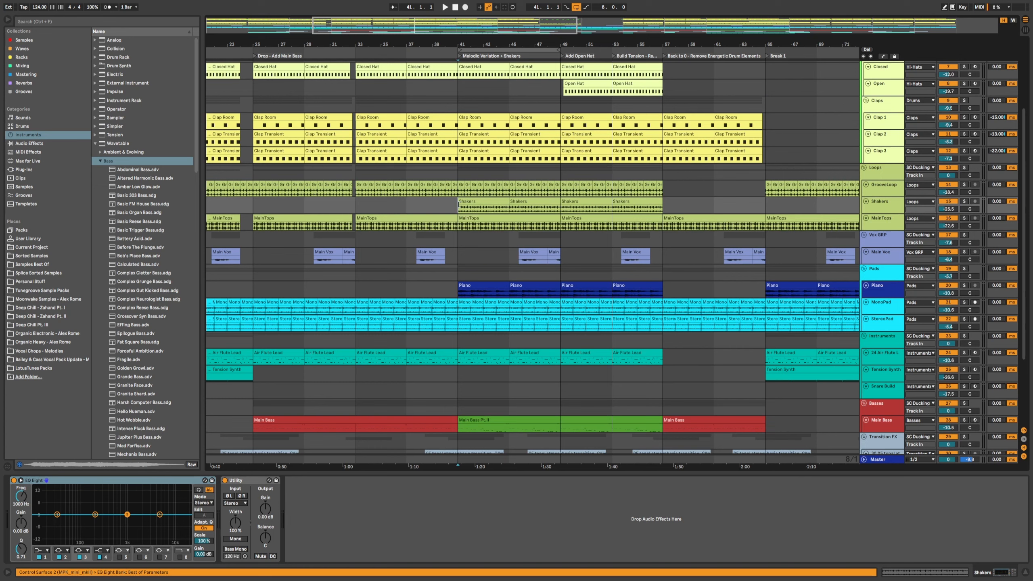
{"action": "left_click", "coordinate": [461, 209]}
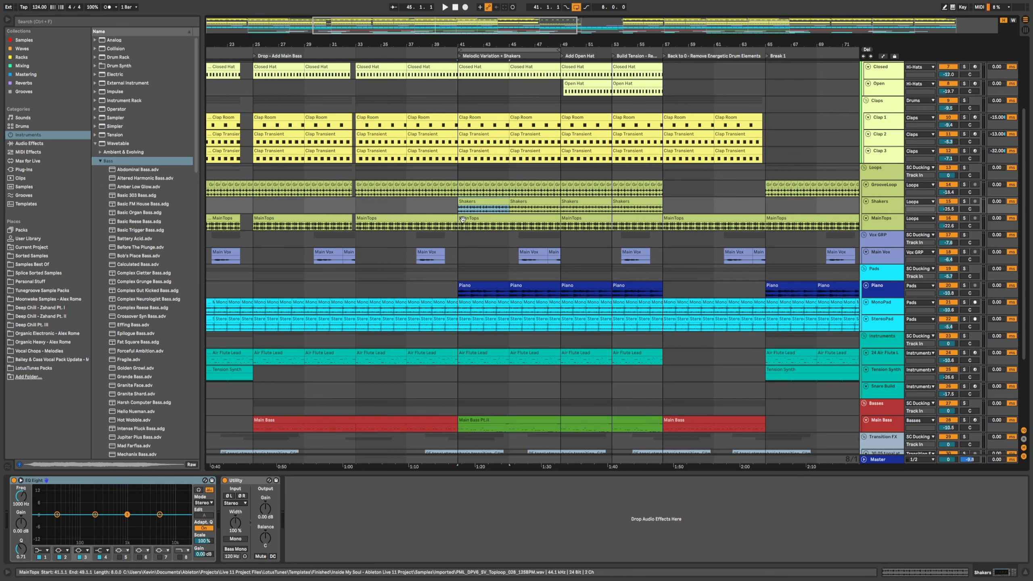
{"action": "left_click", "coordinate": [458, 290]}
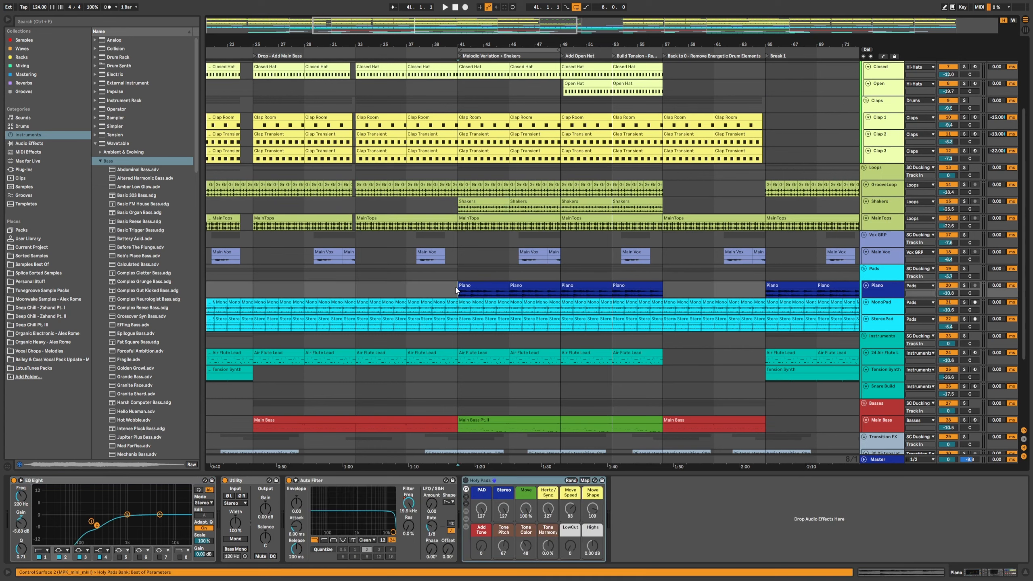
Step: Play from bar 37 and scroll through the tracks to hear the transition into bar 41
{"action": "scroll", "coordinate": [456, 289], "scroll_direction": "down", "scroll_amount": 5}
{"action": "left_click", "coordinate": [407, 317]}
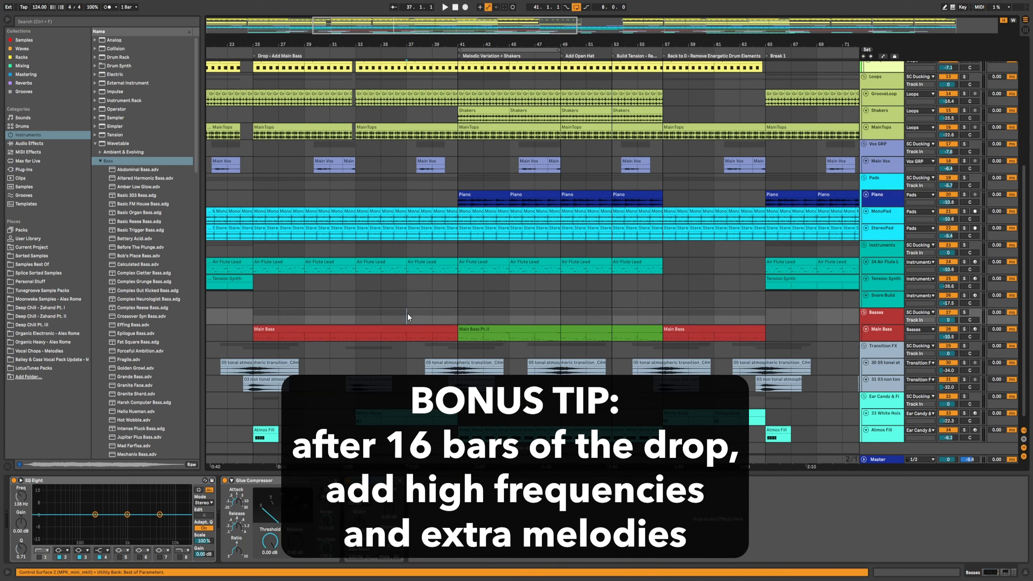
{"action": "scroll", "coordinate": [409, 317], "scroll_direction": "up", "scroll_amount": 1}
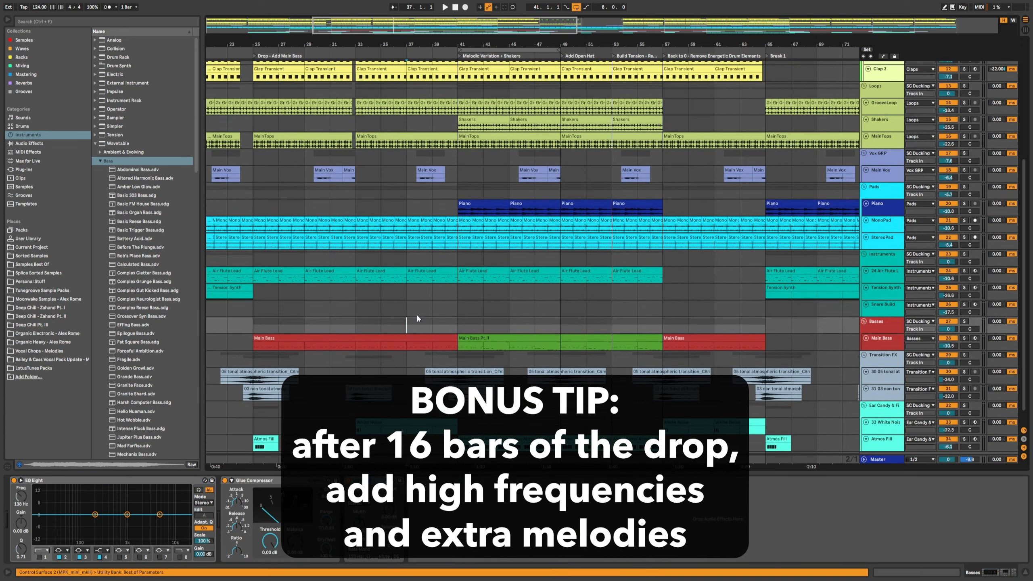
{"action": "key", "text": "space"}
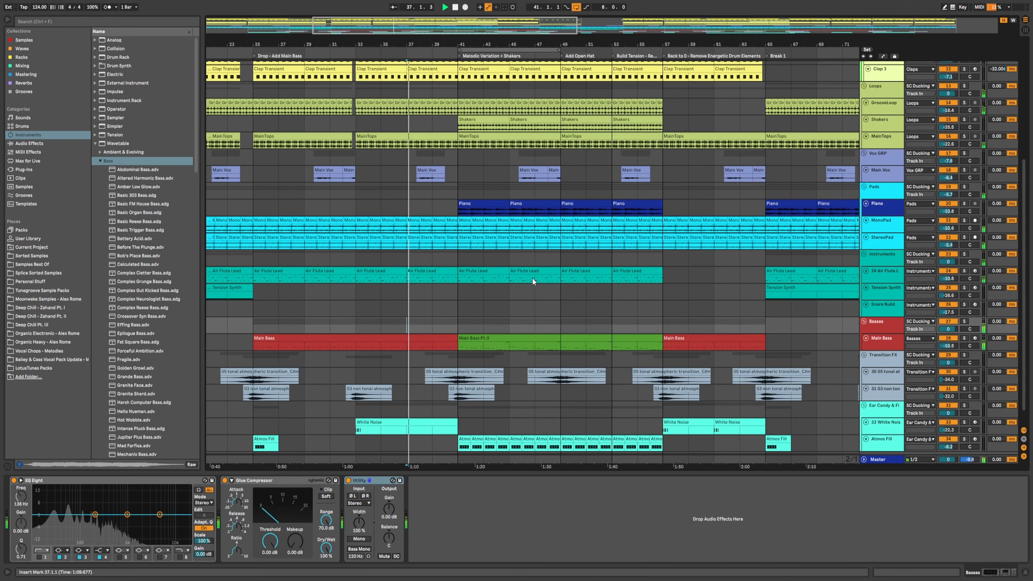
{"action": "scroll", "coordinate": [533, 278], "scroll_direction": "down", "scroll_amount": 1}
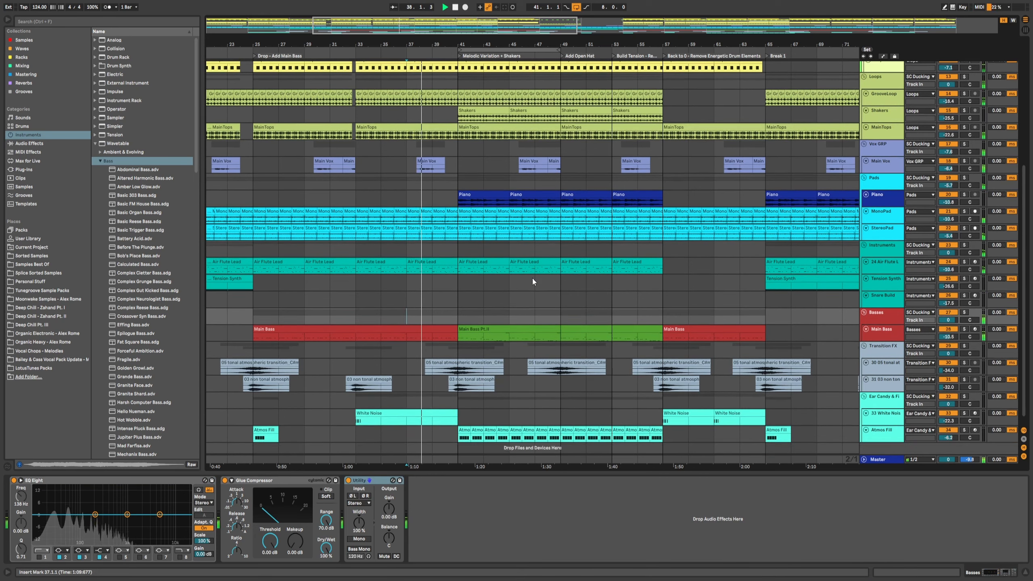
{"action": "scroll", "coordinate": [532, 278], "scroll_direction": "up", "scroll_amount": 1}
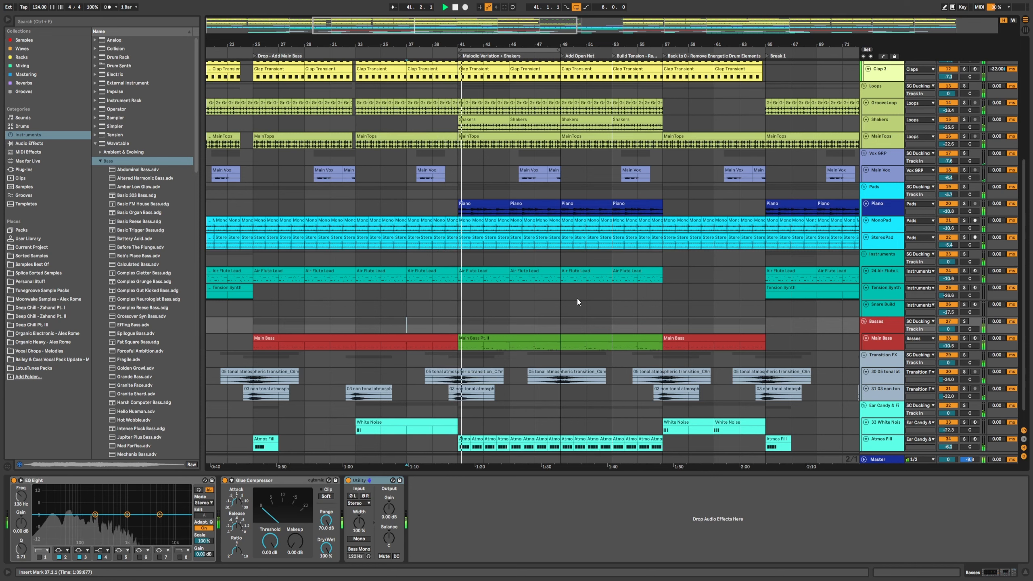
{"action": "scroll", "coordinate": [577, 300], "scroll_direction": "down", "scroll_amount": 1}
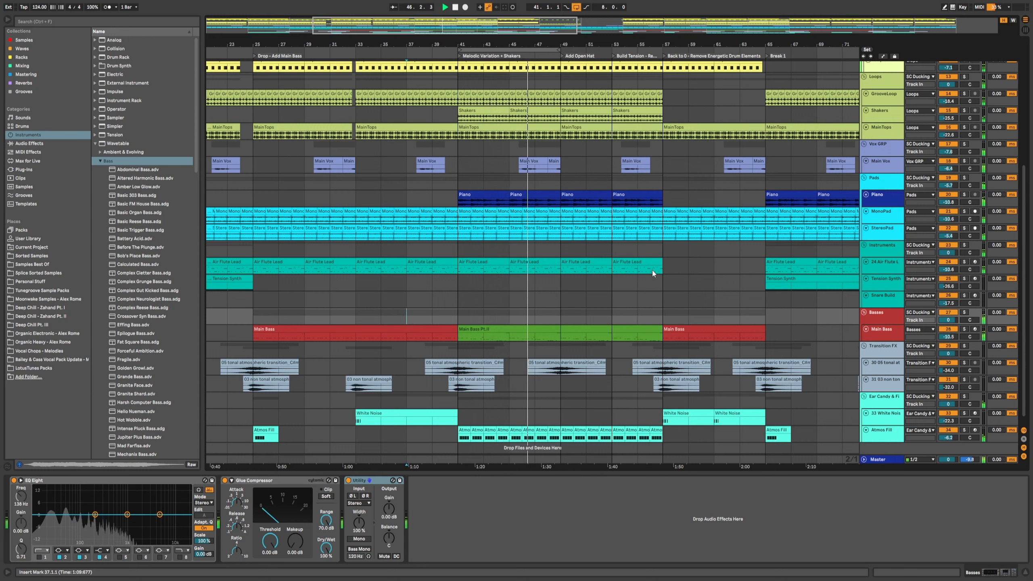
Step: Stop playback, set the start marker at bar 49 and scroll up through the drum tracks
{"action": "key", "text": "space"}
{"action": "left_click", "coordinate": [560, 320]}
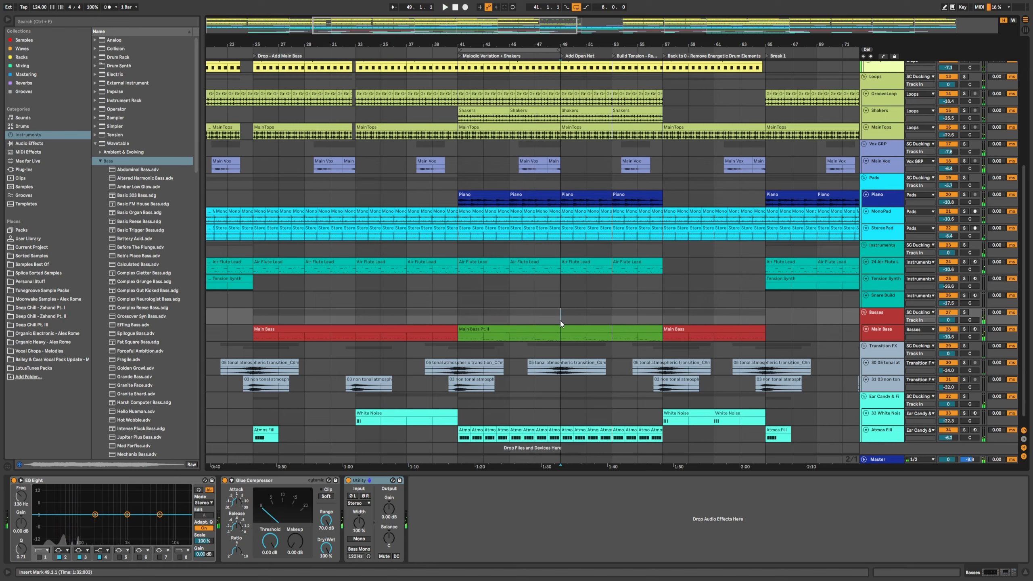
{"action": "scroll", "coordinate": [611, 337], "scroll_direction": "up", "scroll_amount": 1}
{"action": "scroll", "coordinate": [614, 340], "scroll_direction": "up", "scroll_amount": 1}
{"action": "scroll", "coordinate": [614, 339], "scroll_direction": "up", "scroll_amount": 1}
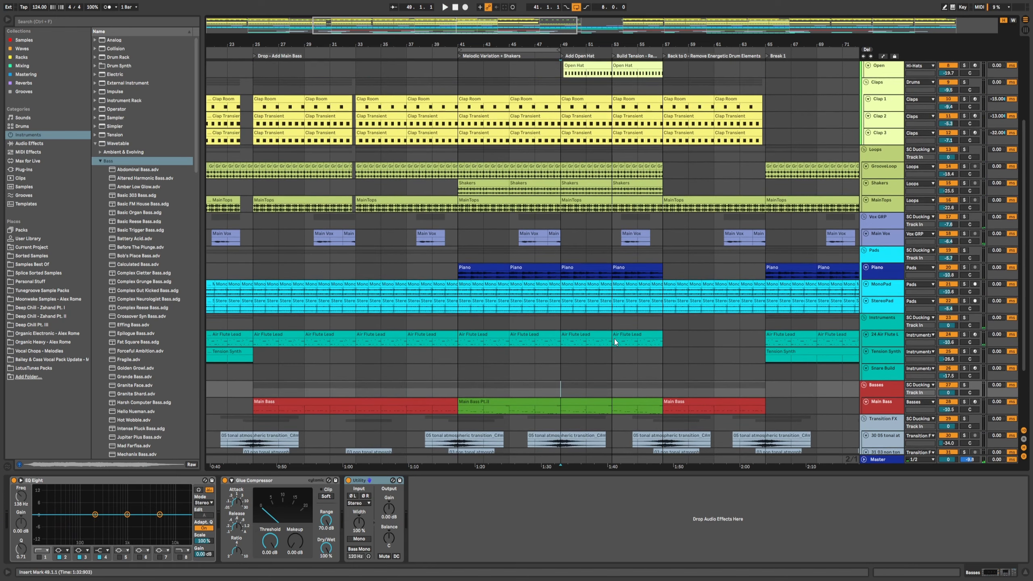